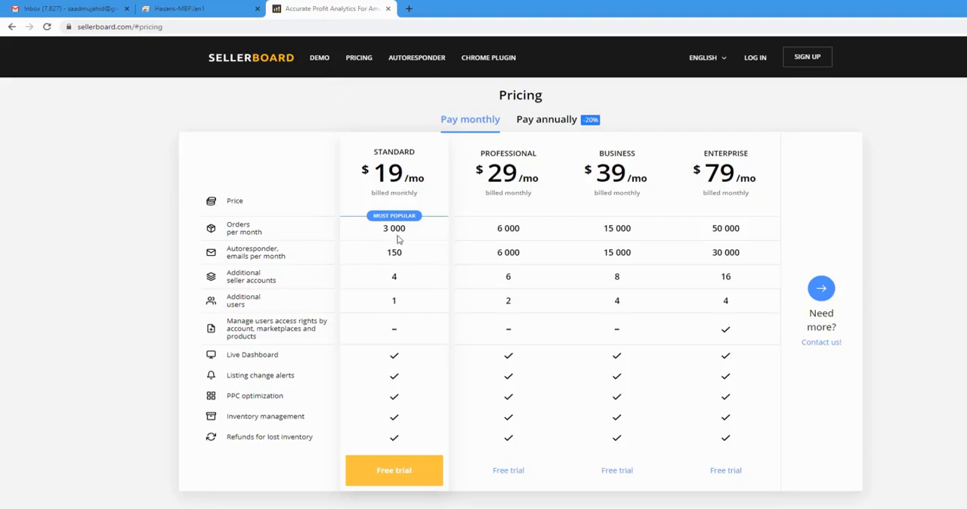
# Step: Examine the monthly pricing table, comparing order limits, autoresponder e-mails, additional accounts, users and included features across the Standard and Professional plans
pyautogui.moveTo(415, 236); pyautogui.dragTo(370, 231)
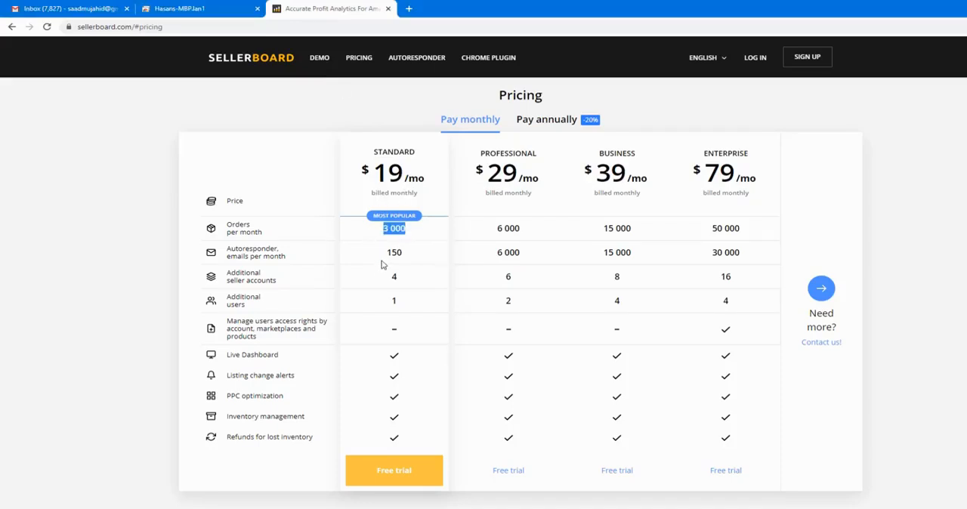
pyautogui.click(426, 241)
pyautogui.moveTo(527, 231); pyautogui.dragTo(503, 228)
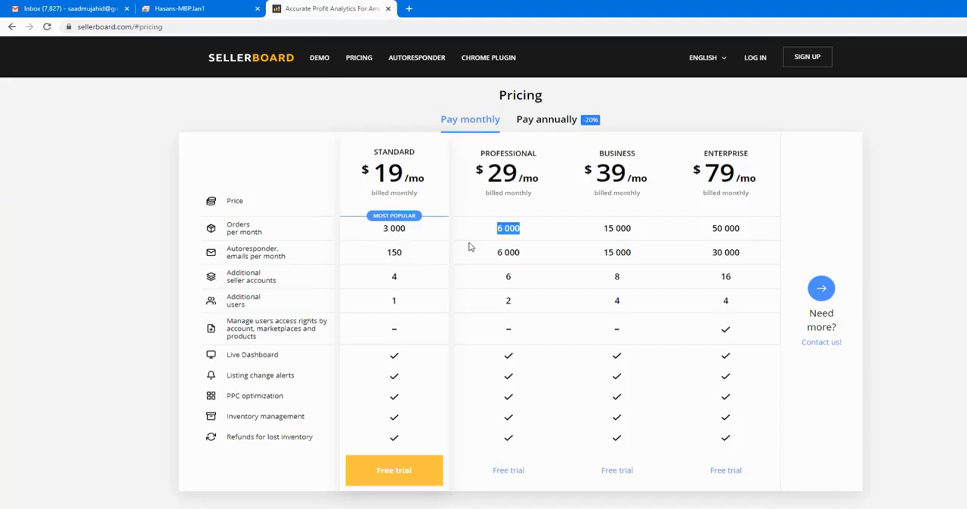
pyautogui.moveTo(527, 303); pyautogui.dragTo(497, 303)
pyautogui.doubleClick(393, 278)
pyautogui.doubleClick(401, 253)
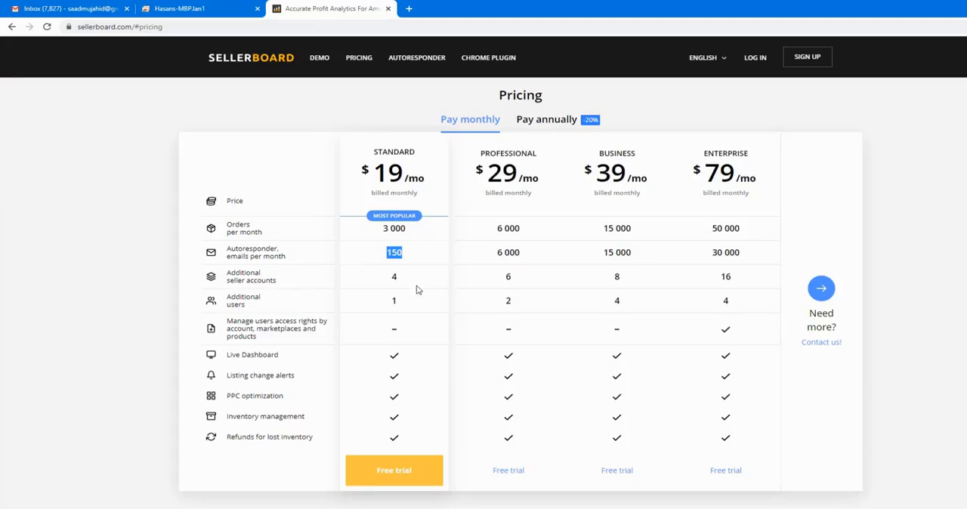
pyautogui.moveTo(412, 359); pyautogui.dragTo(370, 359)
pyautogui.click(393, 372)
pyautogui.doubleClick(395, 420)
pyautogui.click(424, 425)
# Step: Open the sellerboard demo account and review today's sales and profit figures together with the product table
pyautogui.click(320, 61)
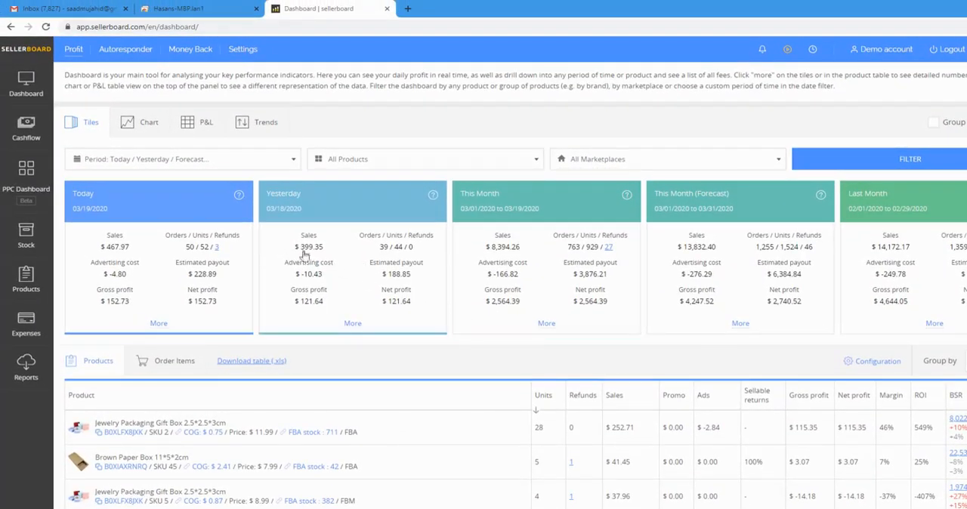
pyautogui.moveTo(297, 277)
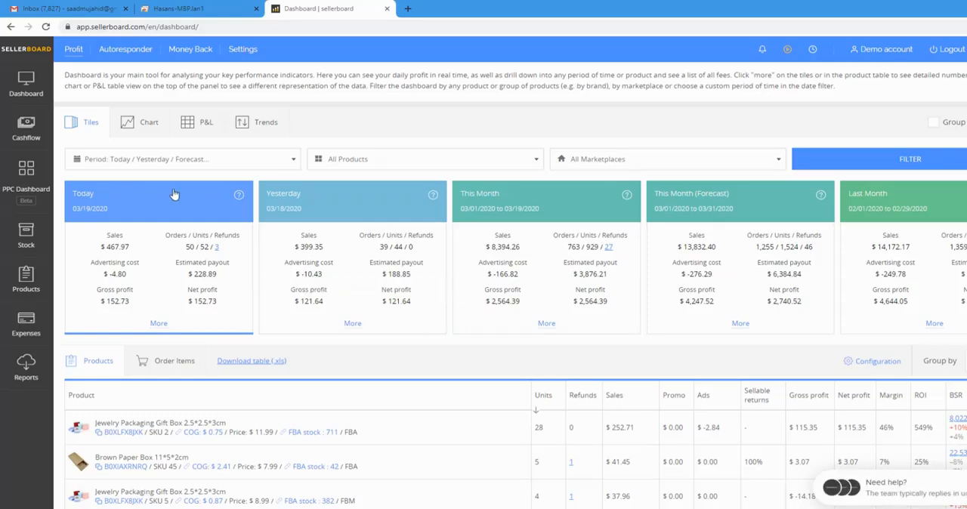
pyautogui.scroll(-2, 174, 195)
pyautogui.scroll(-2, 174, 192)
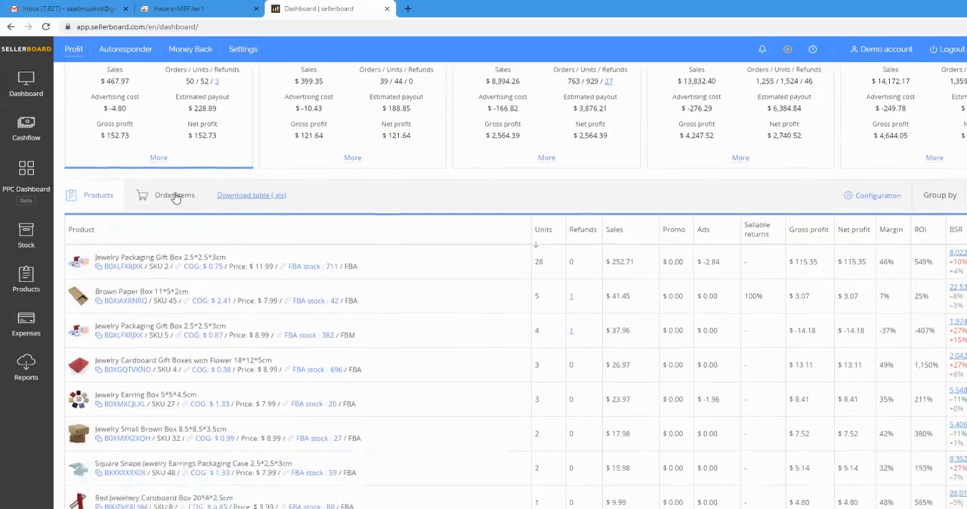
pyautogui.scroll(-1, 175, 198)
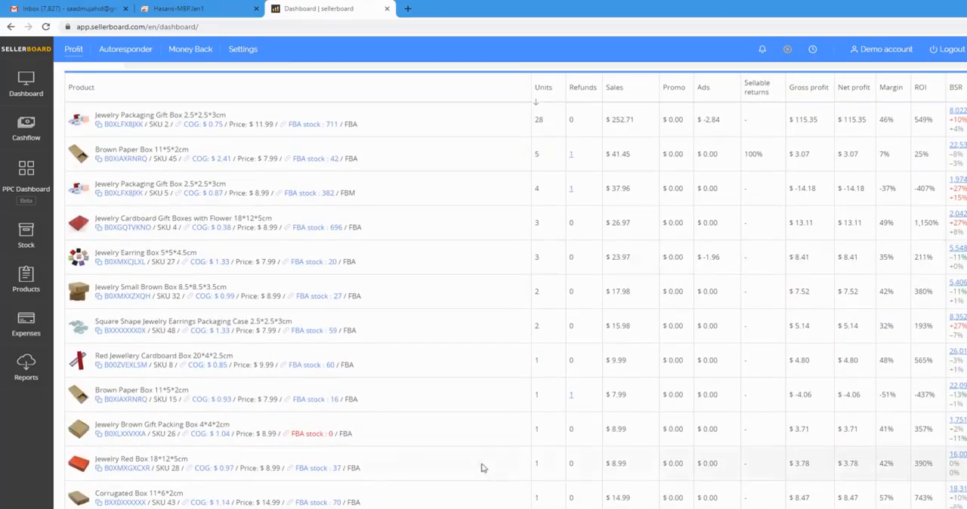
pyautogui.scroll(3, 324, 303)
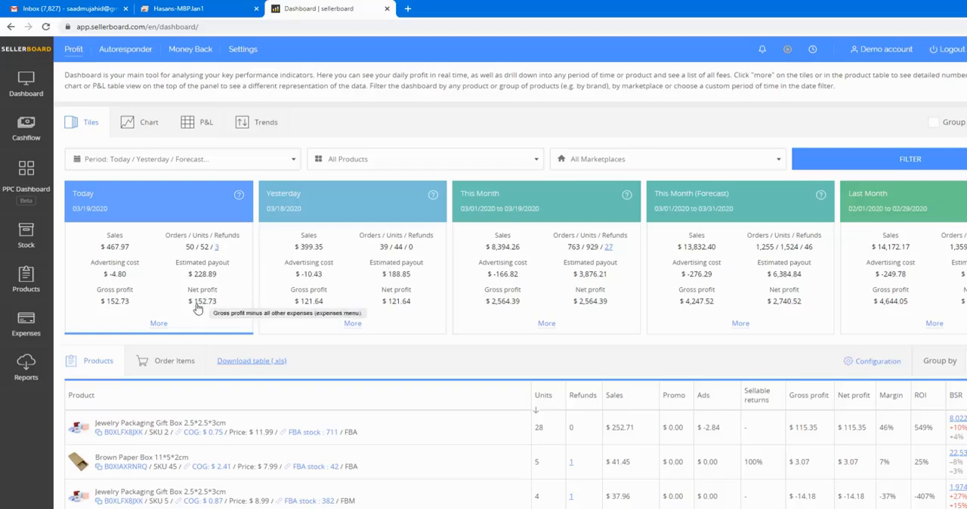
pyautogui.scroll(-2, 189, 287)
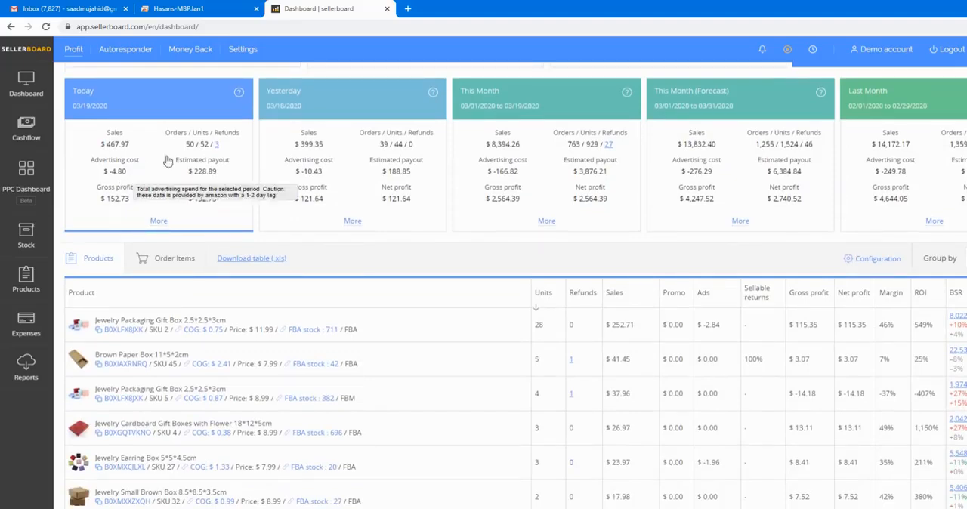
# Step: Show the dashboard's product results for Yesterday and for This Month, and review each product's profit figures
pyautogui.click(272, 125)
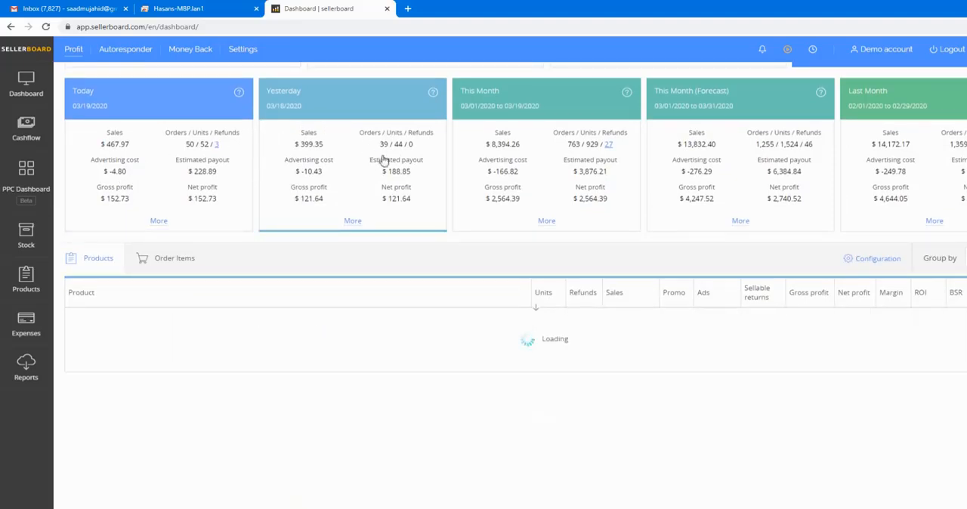
pyautogui.click(548, 106)
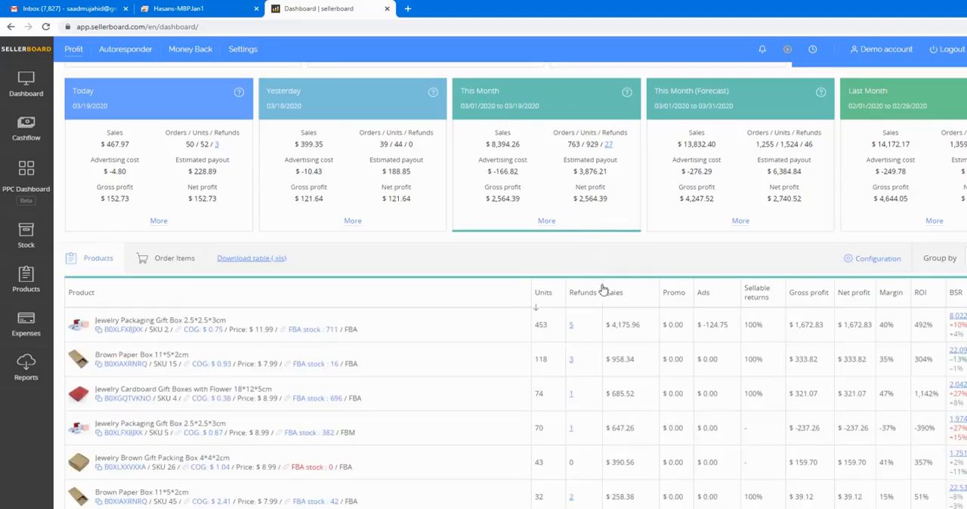
pyautogui.scroll(-3, 604, 287)
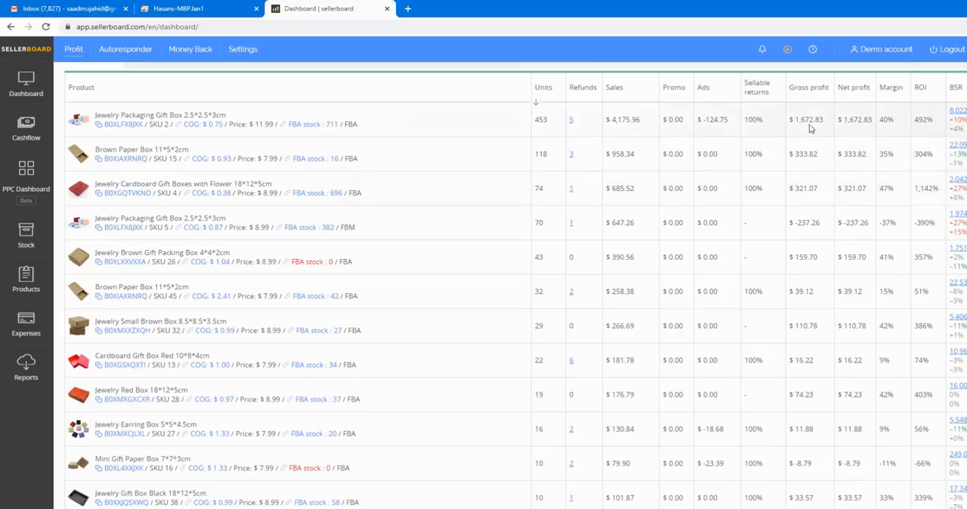
pyautogui.scroll(5, 806, 143)
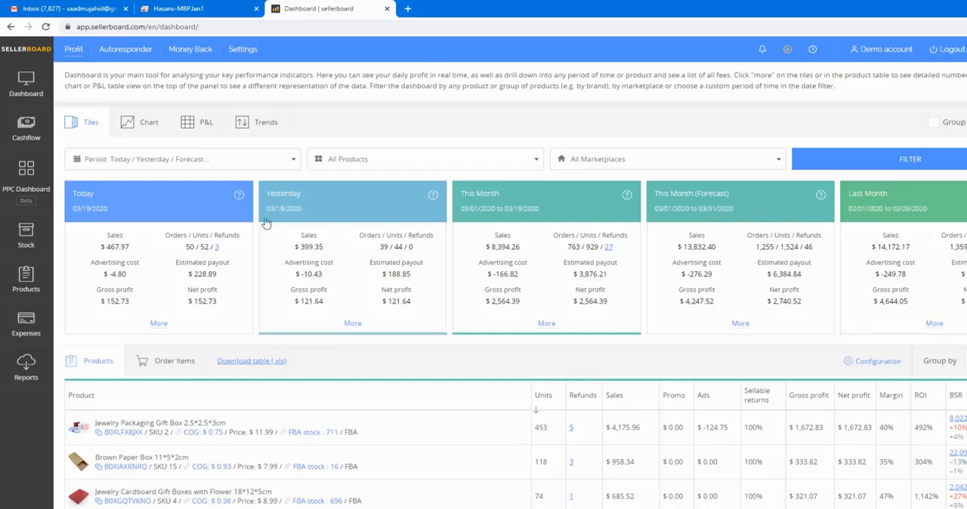
# Step: Switch the dashboard to the Chart view and review the monthly units, advertising cost, refunds and net profit
pyautogui.click(141, 125)
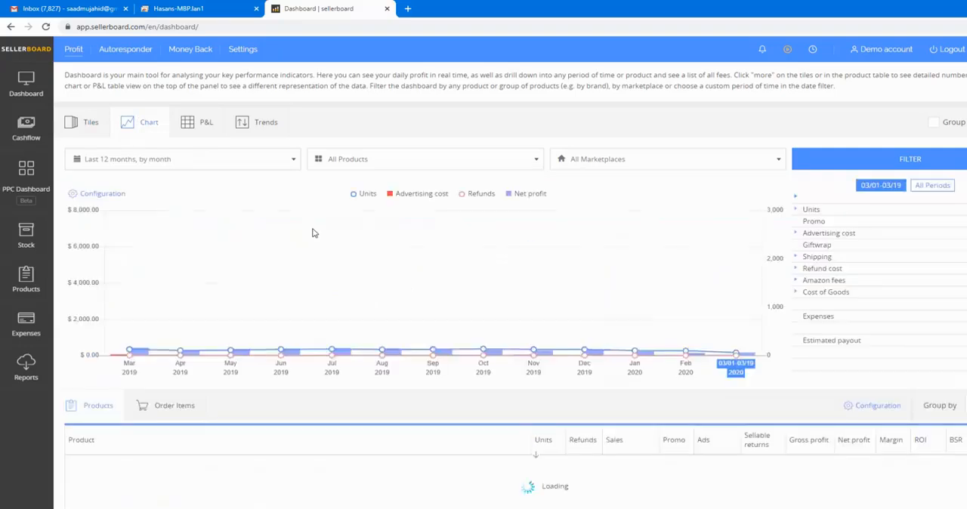
pyautogui.scroll(-2, 314, 234)
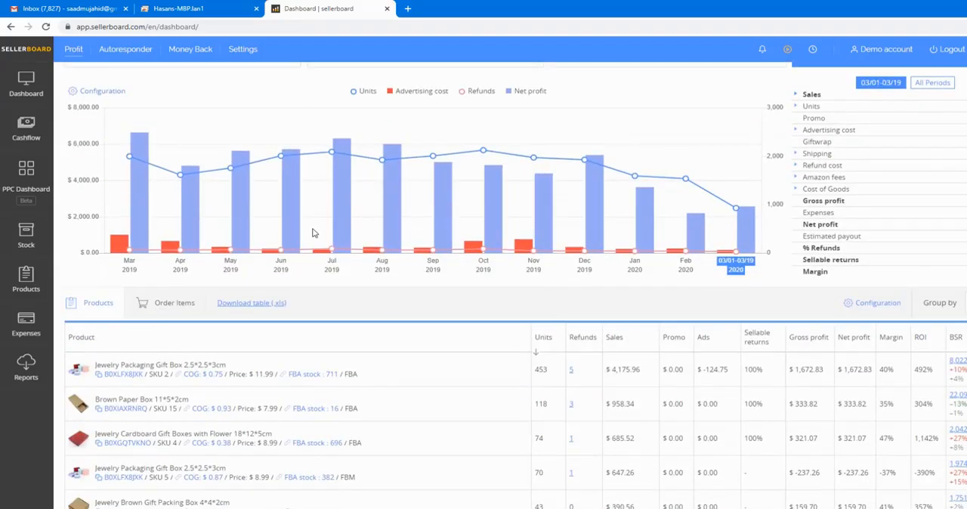
pyautogui.scroll(-1, 315, 234)
pyautogui.scroll(3, 287, 257)
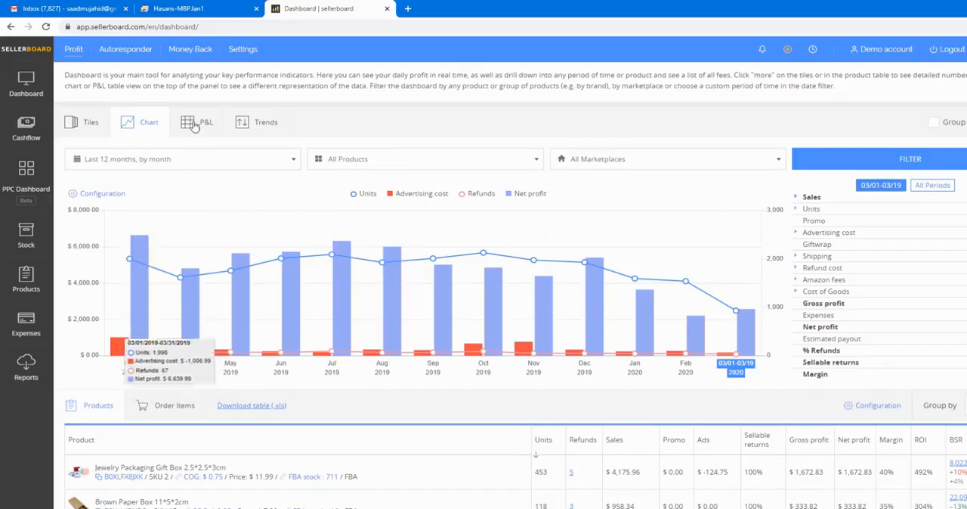
# Step: Filter the dashboard chart to the period "Last 30 days, by day"
pyautogui.click(161, 164)
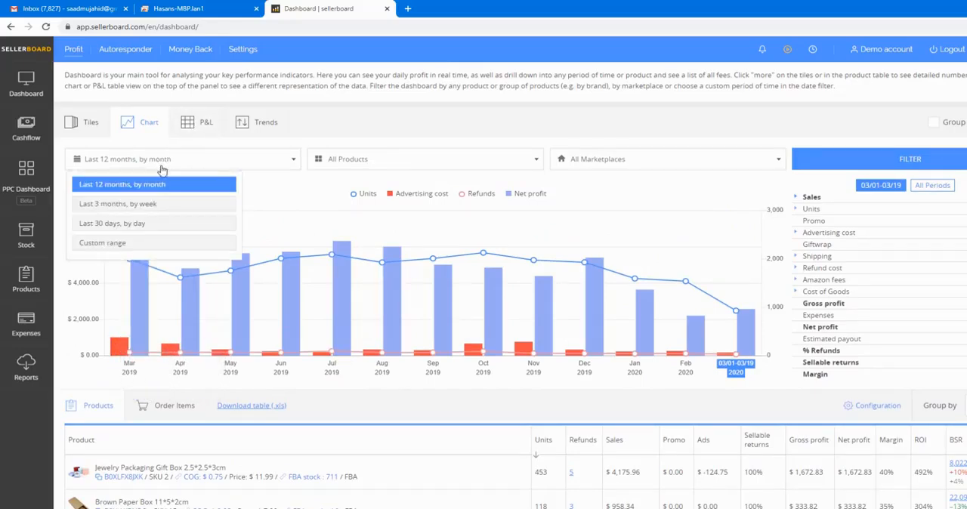
pyautogui.click(131, 225)
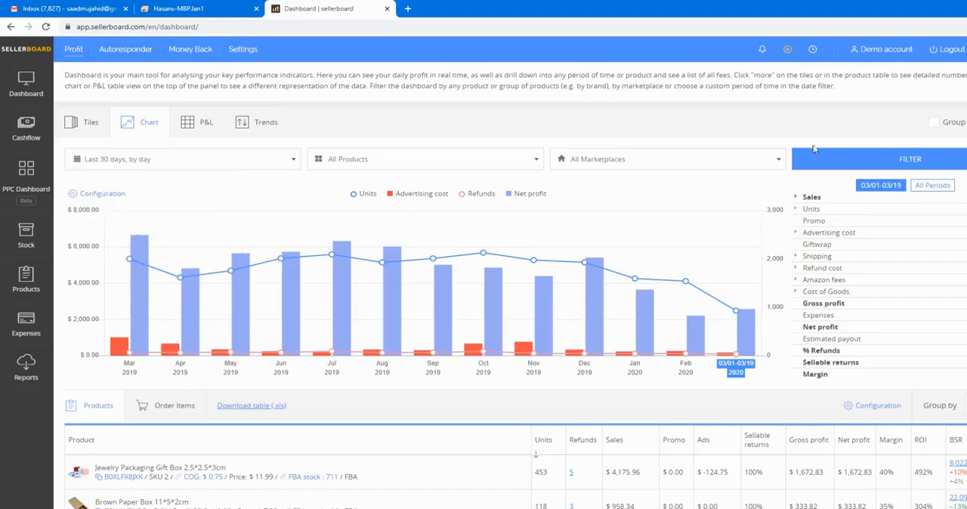
pyautogui.click(807, 164)
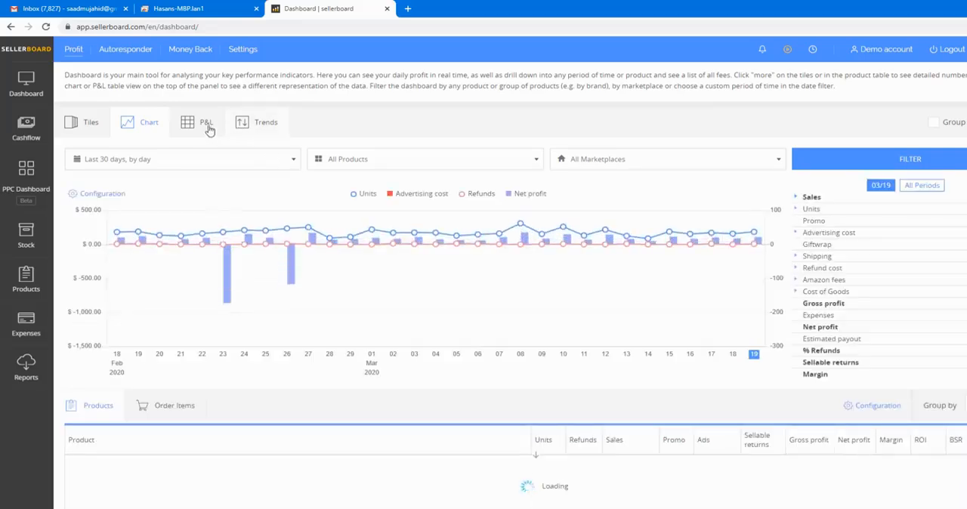
# Step: Switch the dashboard to the P&L view and expand the Expenses row to review its individual cost categories
pyautogui.click(212, 129)
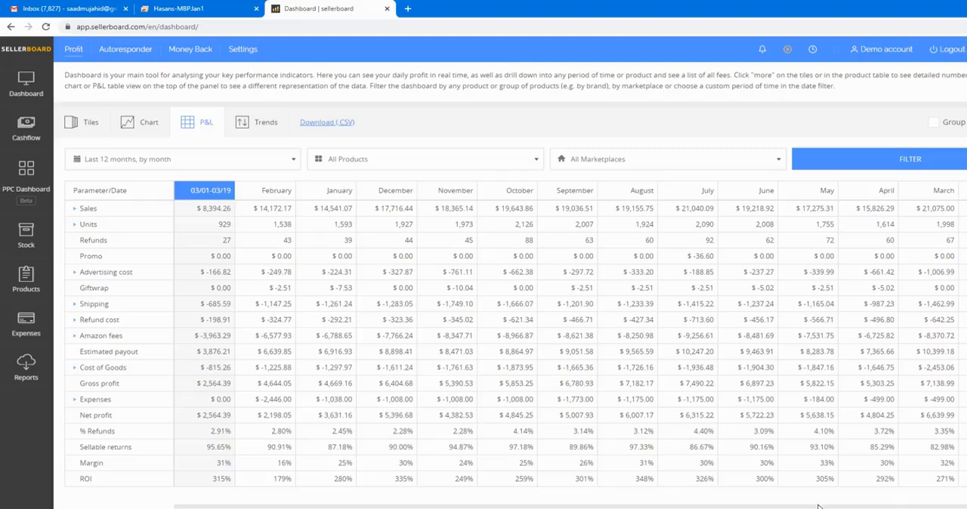
pyautogui.scroll(-2, 259, 350)
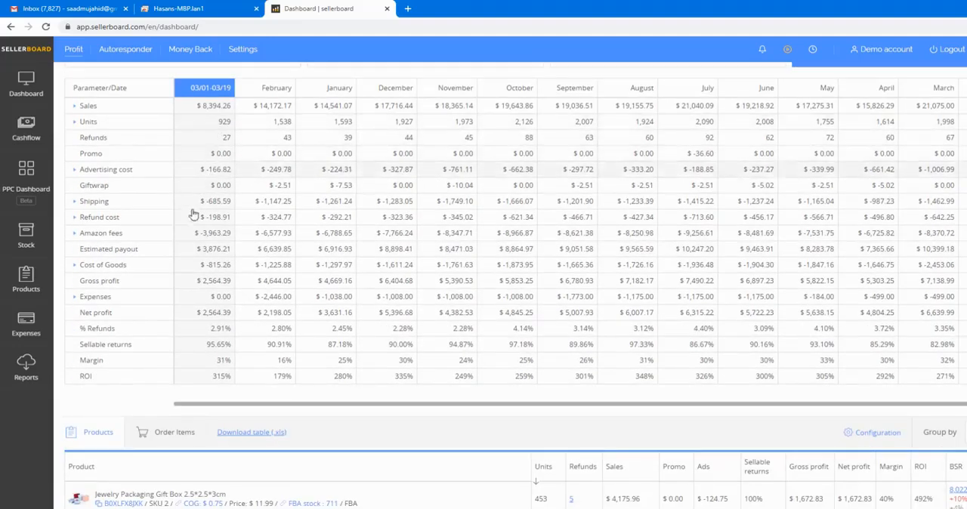
pyautogui.click(75, 297)
pyautogui.scroll(-2, 83, 287)
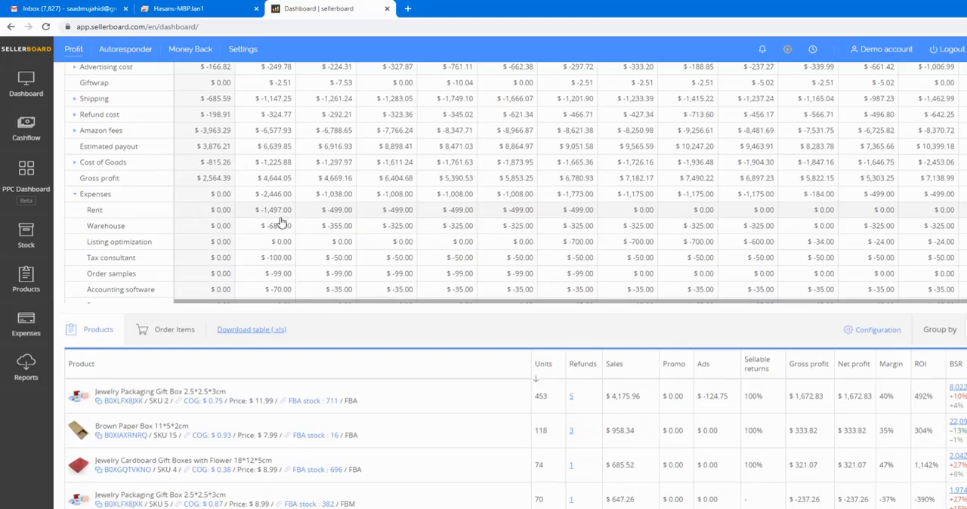
pyautogui.scroll(1, 269, 251)
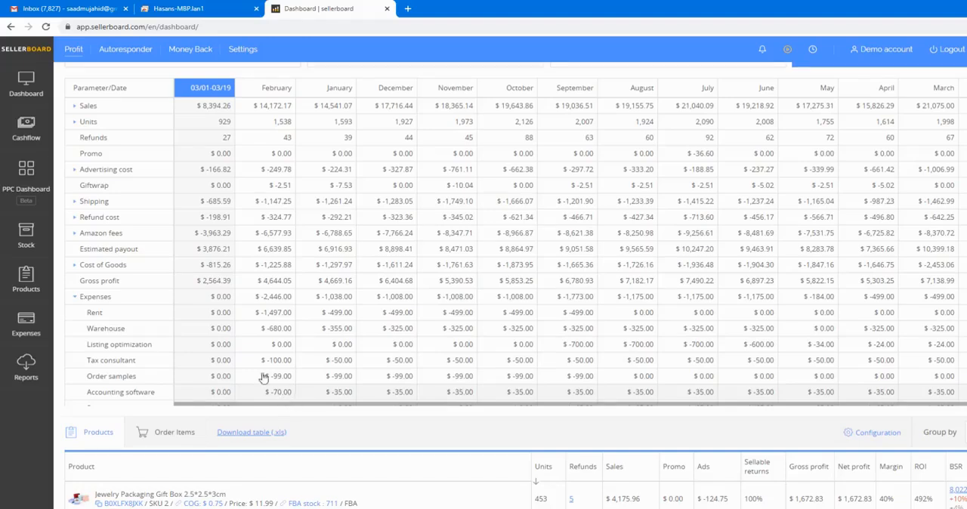
pyautogui.scroll(2, 249, 358)
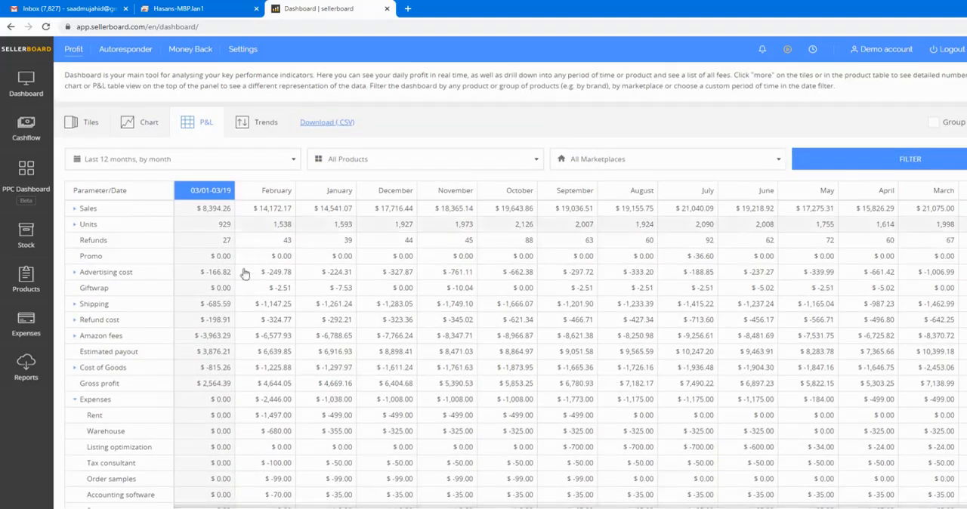
# Step: Switch the dashboard to the Trends view and filter it to "Last 12 months, by month"
pyautogui.click(247, 130)
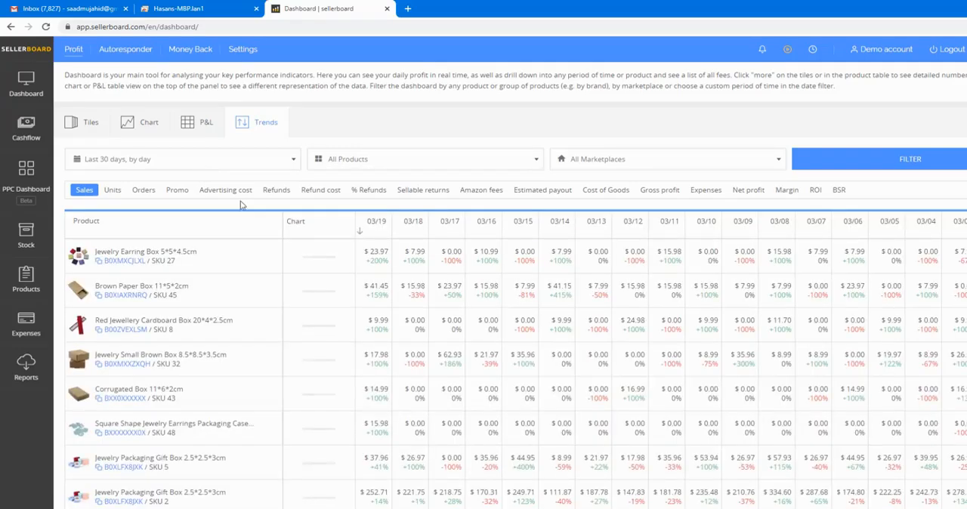
pyautogui.scroll(-3, 242, 205)
pyautogui.scroll(3, 242, 205)
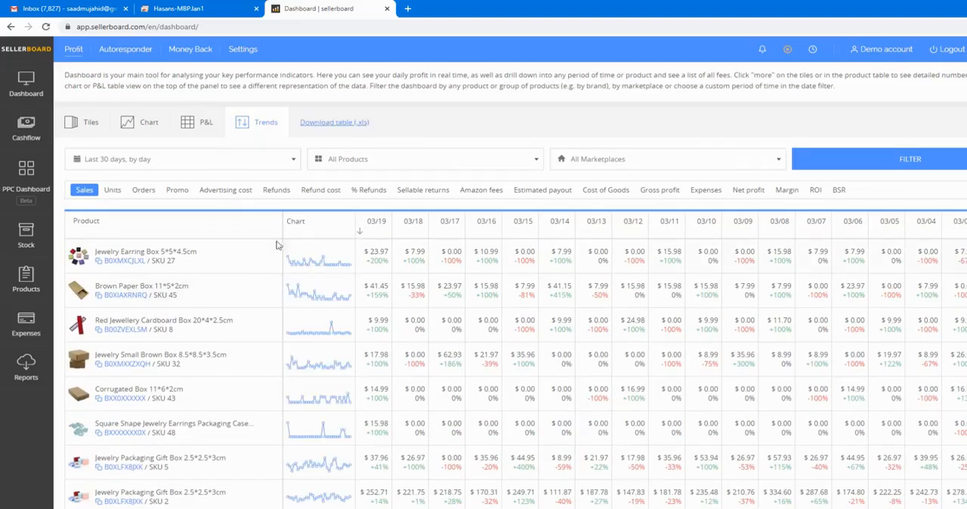
pyautogui.click(243, 157)
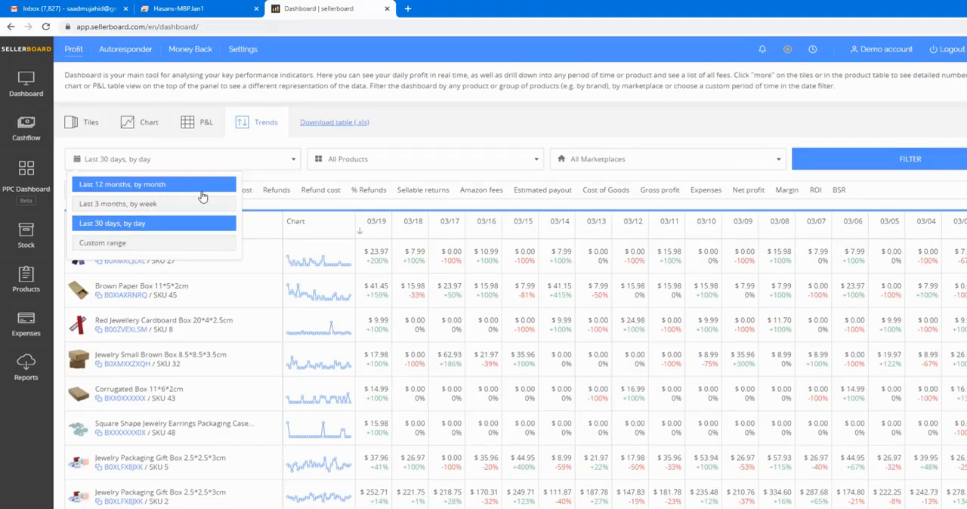
pyautogui.click(201, 189)
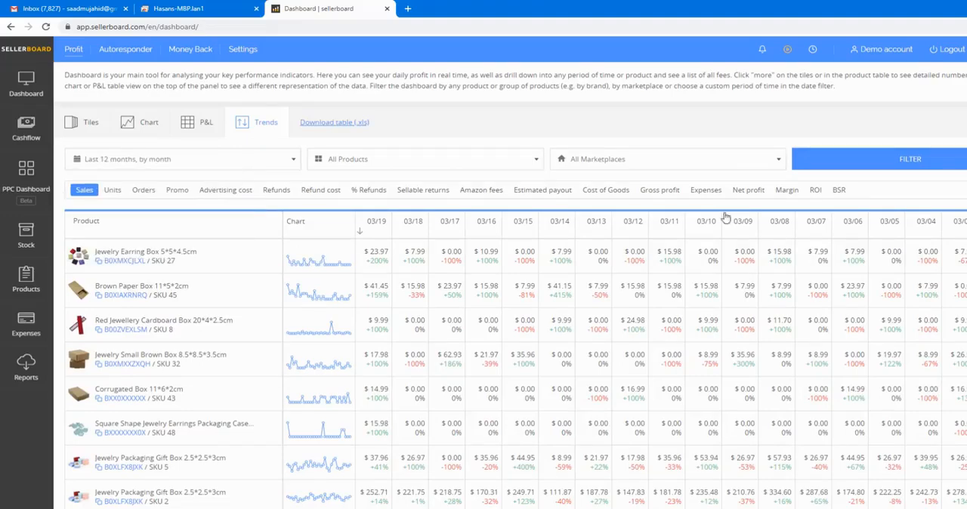
pyautogui.click(839, 159)
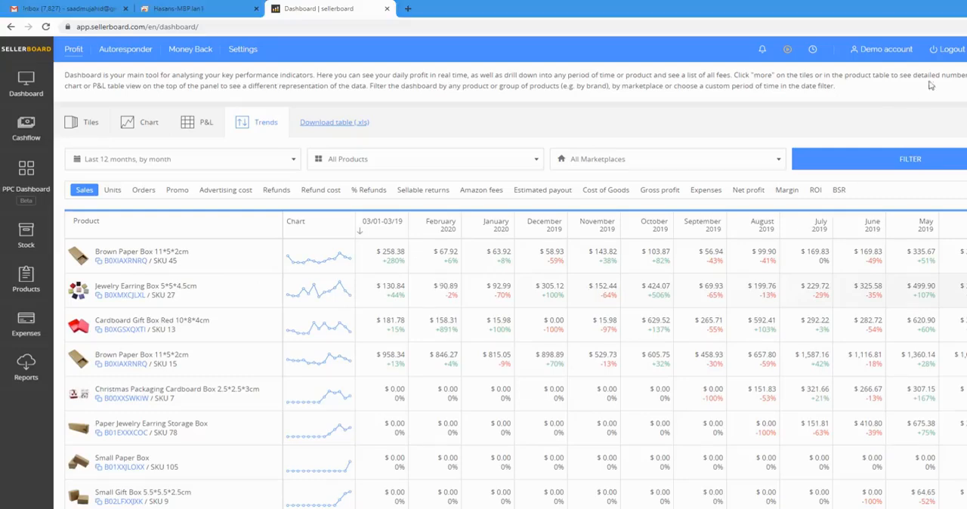
pyautogui.press('super+p')
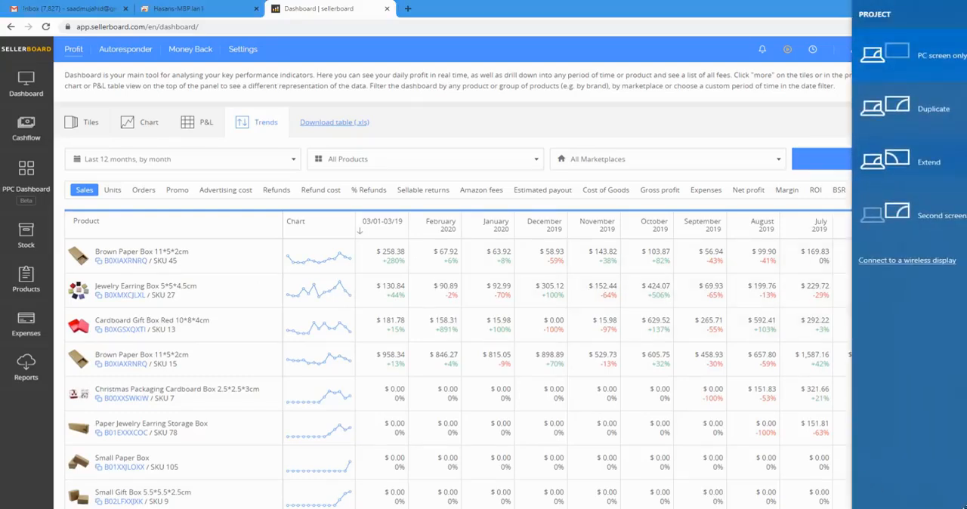
pyautogui.press('Escape')
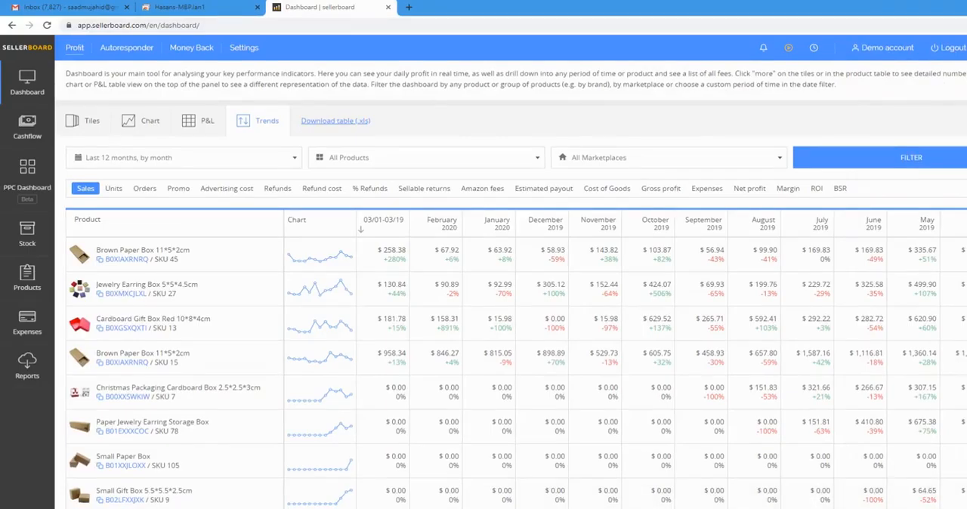
pyautogui.click(915, 472)
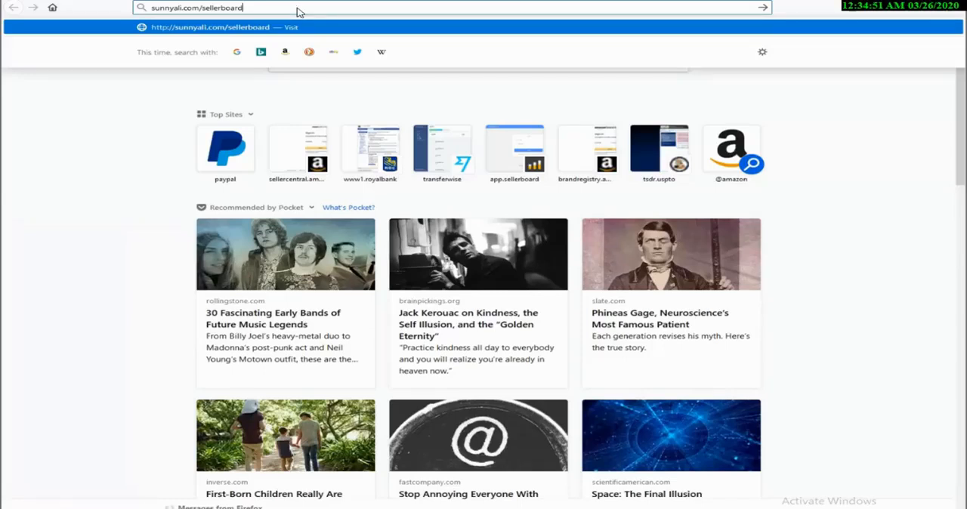
# Step: Load sunnyali.com/sellerboard in Firefox and open the registration form for the 2-month free trial
pyautogui.press('Return')
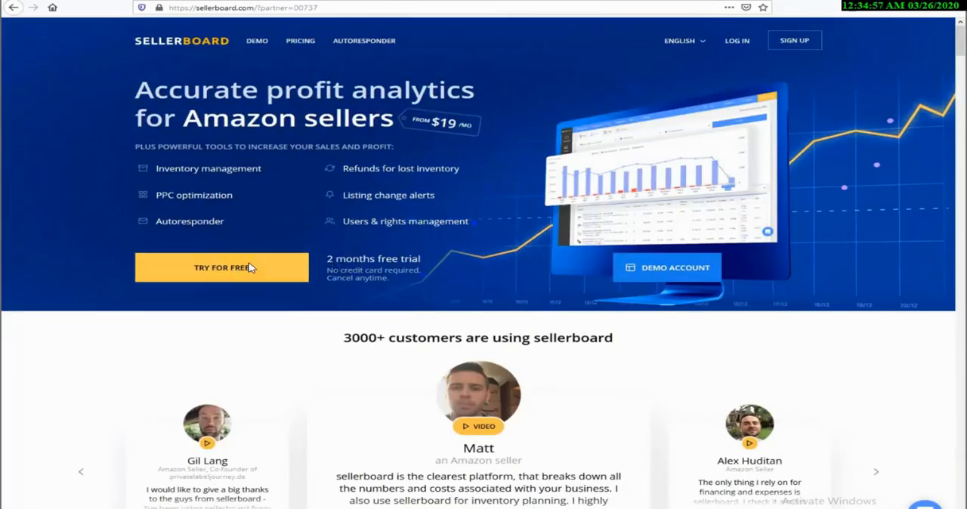
pyautogui.click(280, 274)
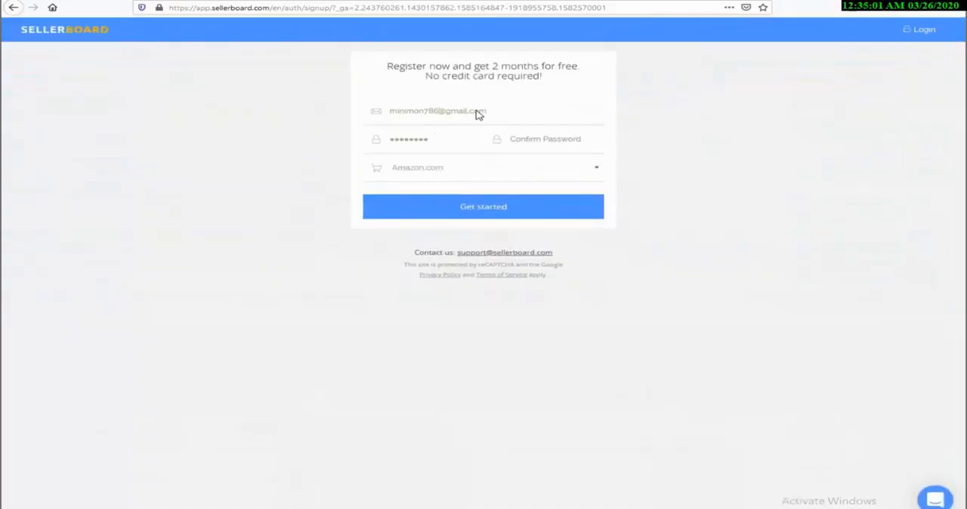
# Step: Replace the prefilled registration e-mail with the user's other e-mail address, and enter and confirm the account password
pyautogui.click(454, 114)
pyautogui.click(454, 115)
pyautogui.click(454, 115)
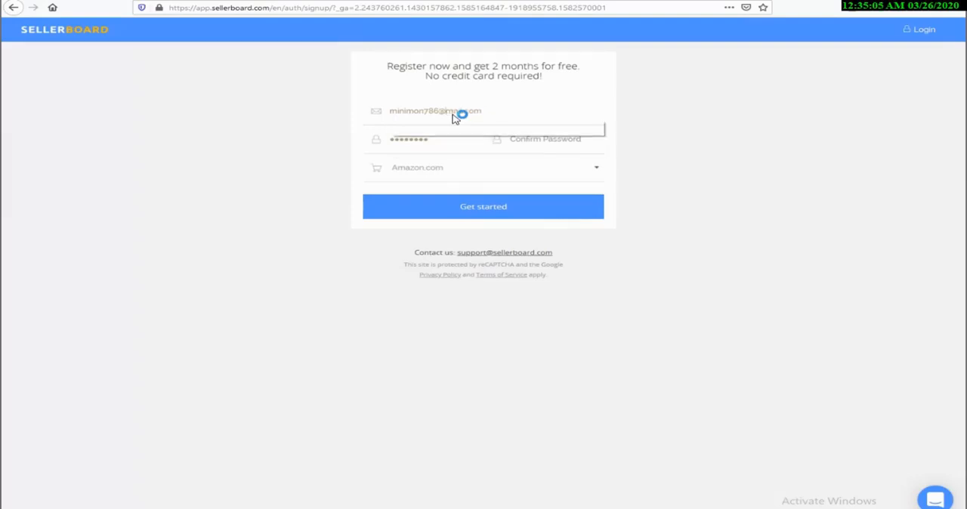
pyautogui.press('Tab')
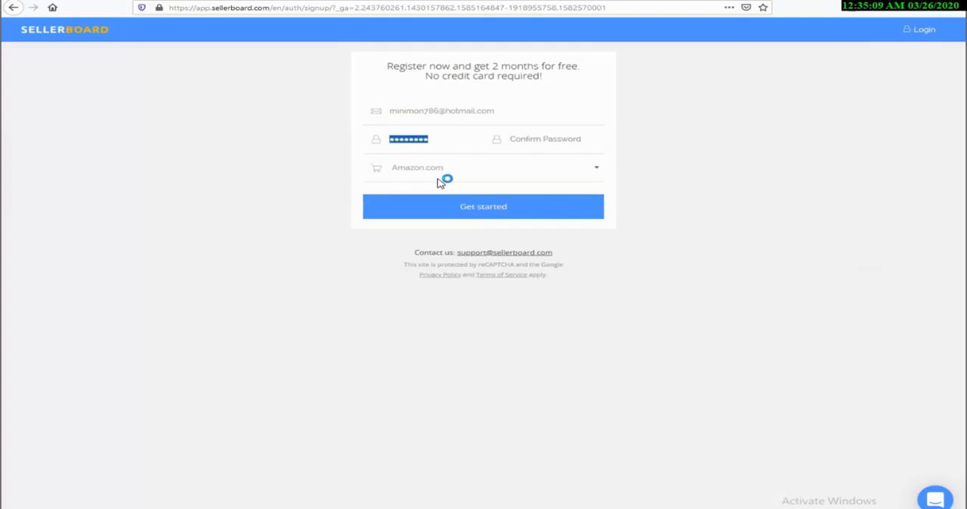
pyautogui.write('••')
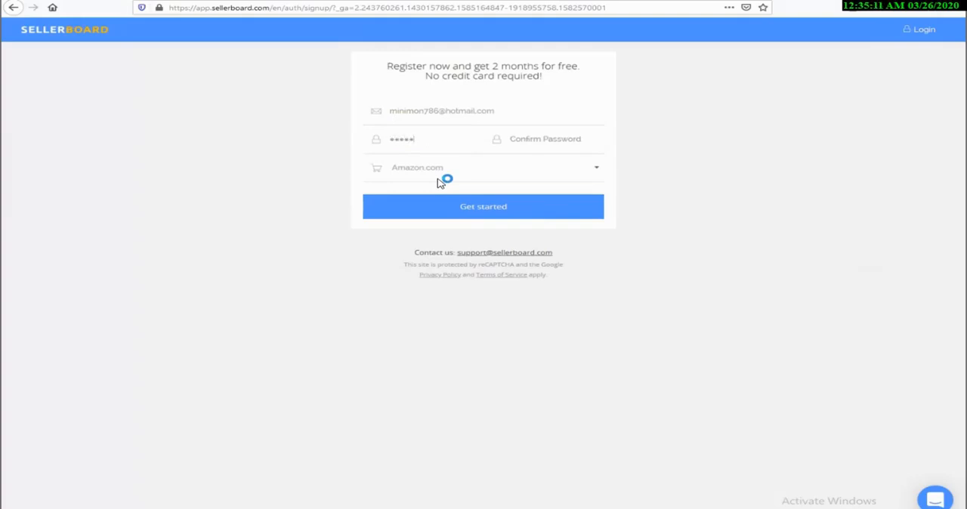
pyautogui.write('••')
pyautogui.press('Tab')
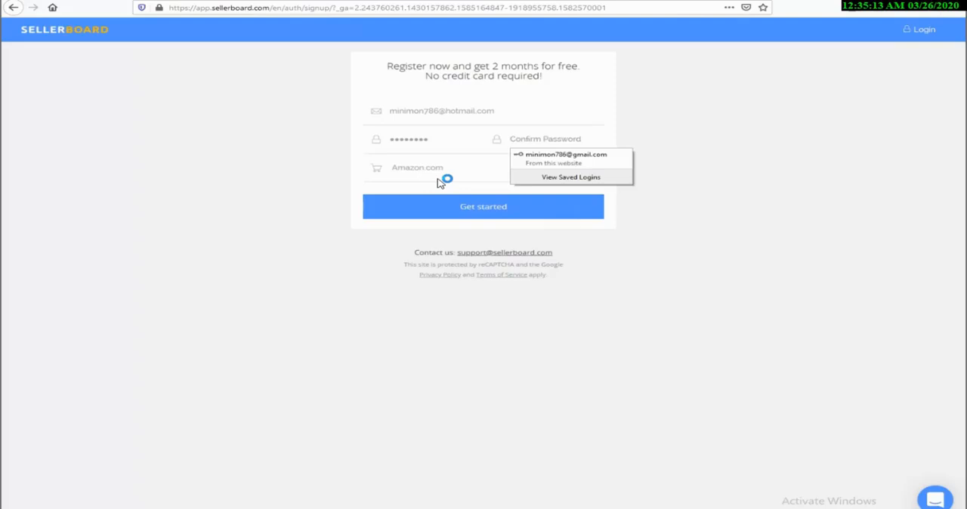
pyautogui.write('•')
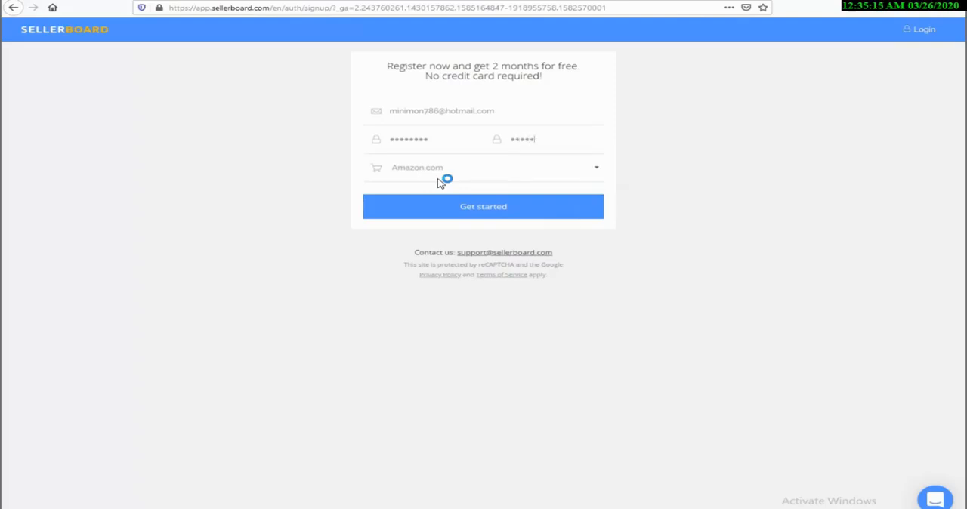
# Step: Choose Amazon.com as the marketplace, submit the sign-up form, and save the login in Firefox
pyautogui.click(439, 180)
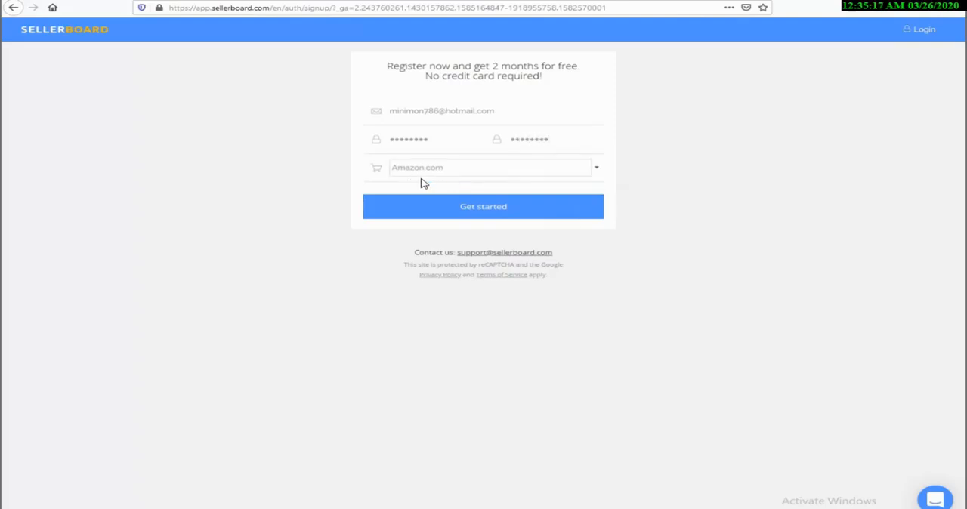
pyautogui.click(437, 173)
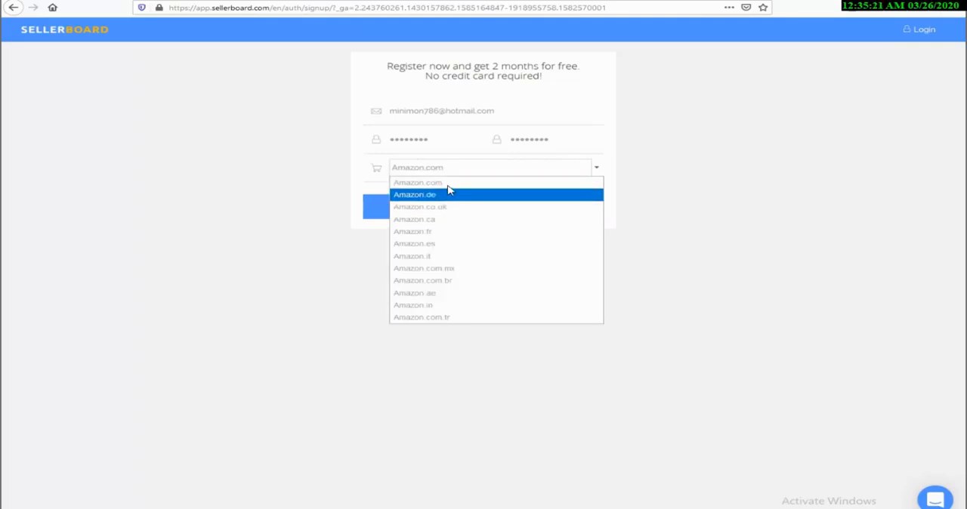
pyautogui.click(450, 186)
pyautogui.click(447, 208)
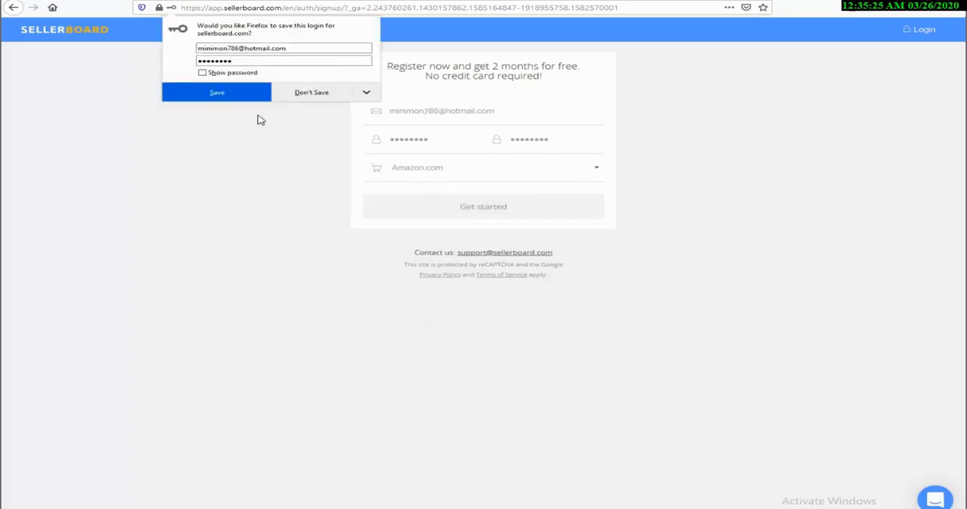
pyautogui.click(237, 92)
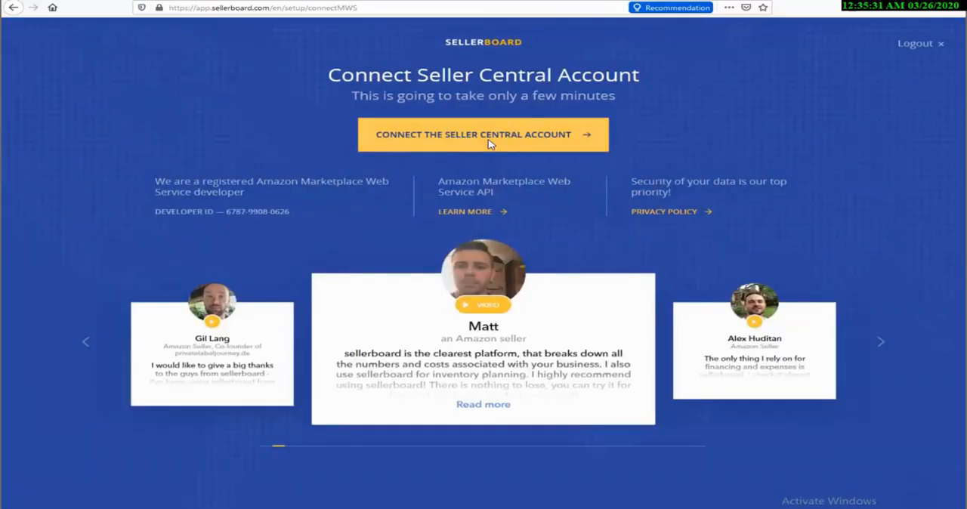
# Step: Start connecting the Seller Central account and authorize sellerboard's access in Amazon MWS, accepting the responsibility statement
pyautogui.click(489, 144)
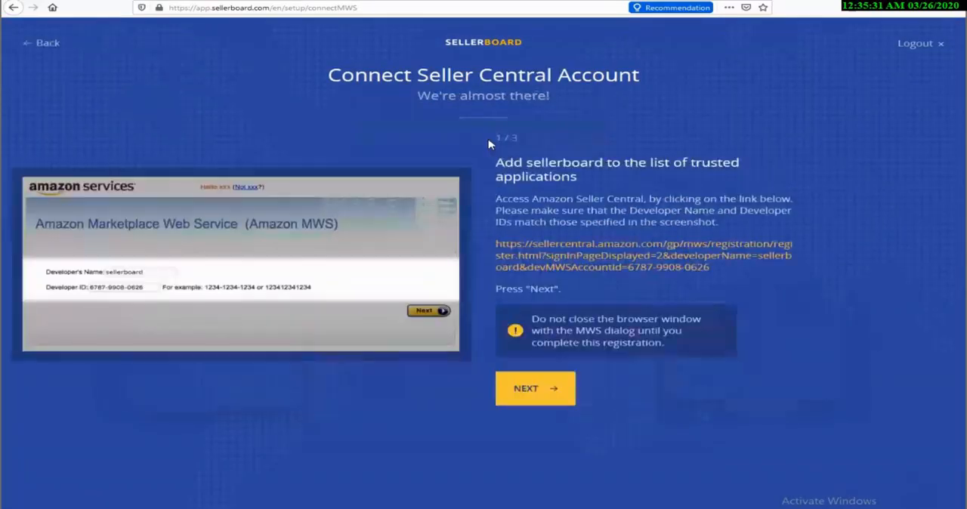
pyautogui.click(550, 259)
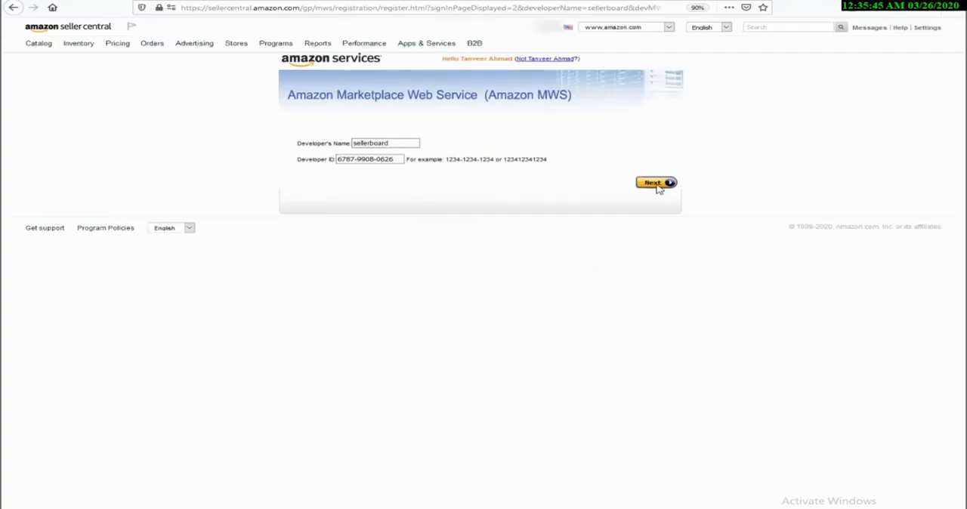
pyautogui.click(655, 183)
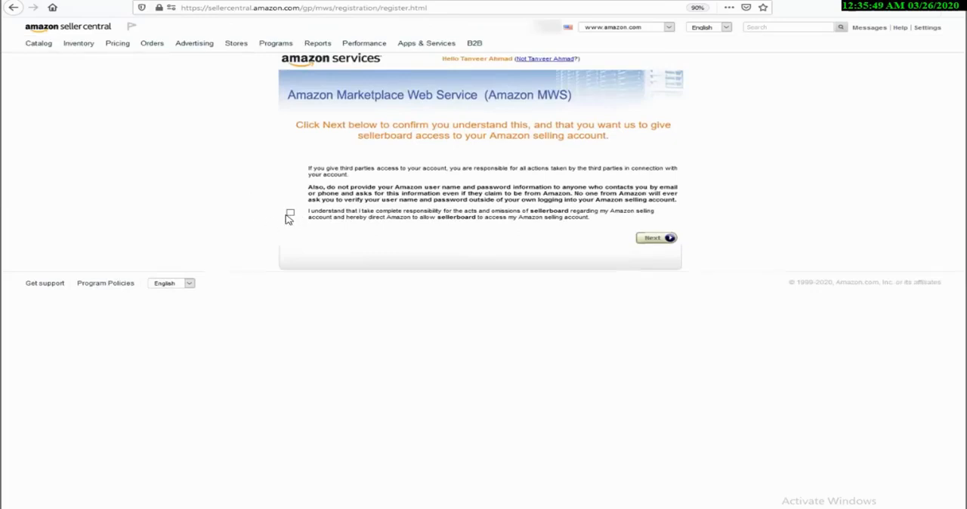
pyautogui.click(290, 214)
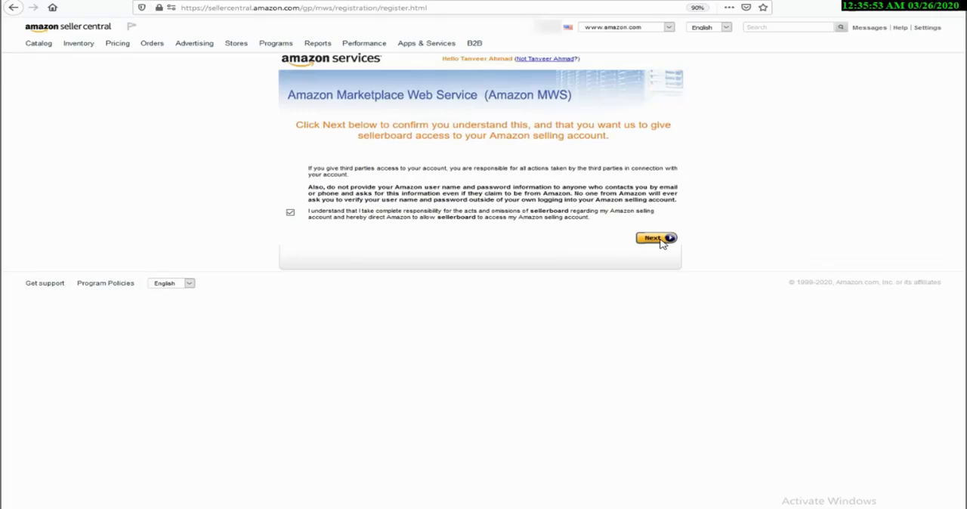
pyautogui.click(656, 239)
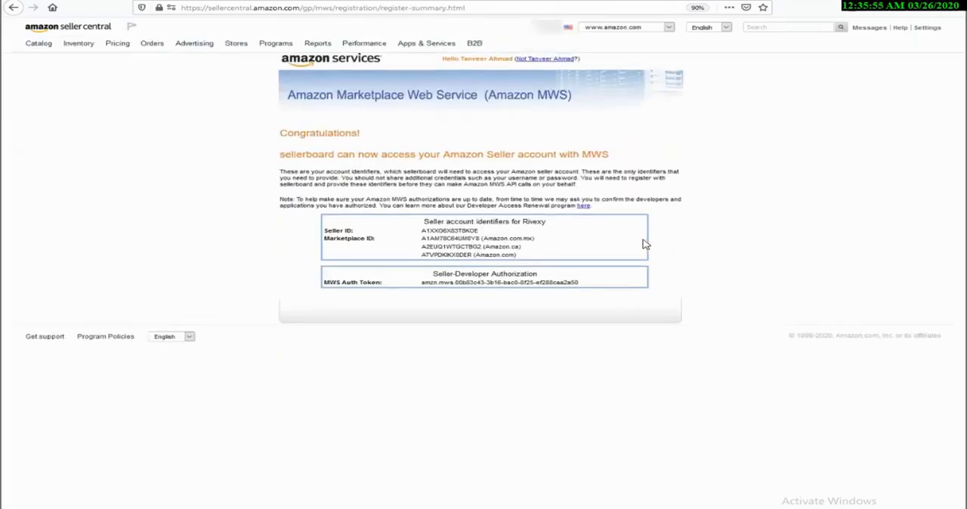
# Step: Copy the Seller ID from the Amazon MWS summary into the Seller ID field of sellerboard's third connection step
pyautogui.moveTo(437, 233); pyautogui.dragTo(474, 233)
pyautogui.rightClick(475, 232)
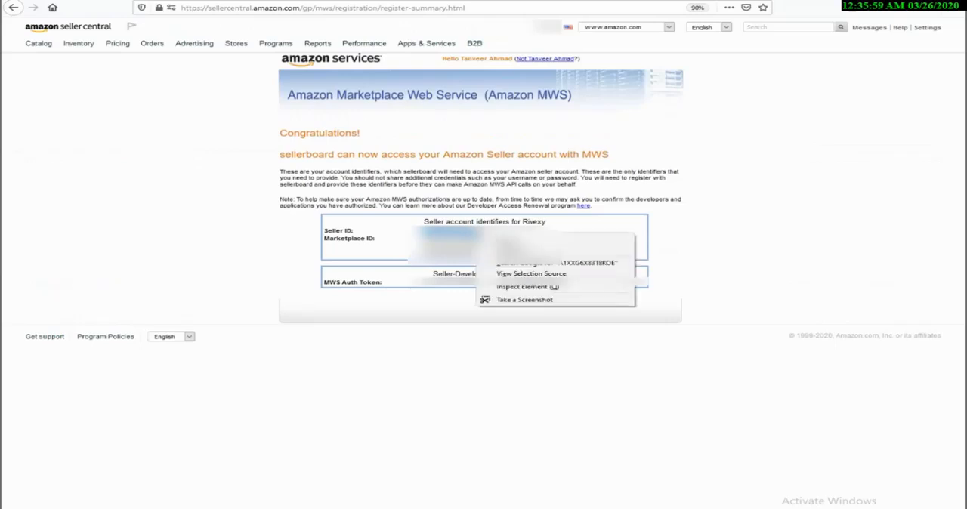
pyautogui.click(516, 239)
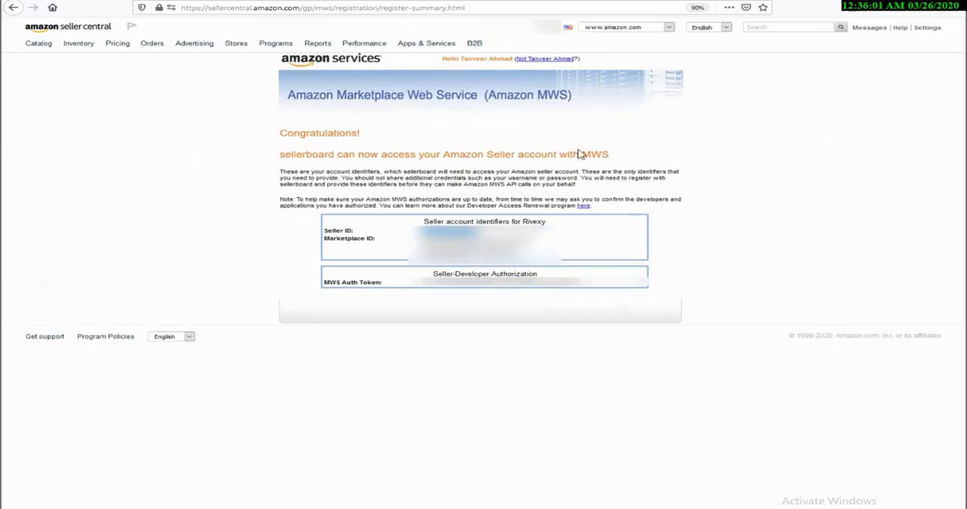
pyautogui.click(541, 1)
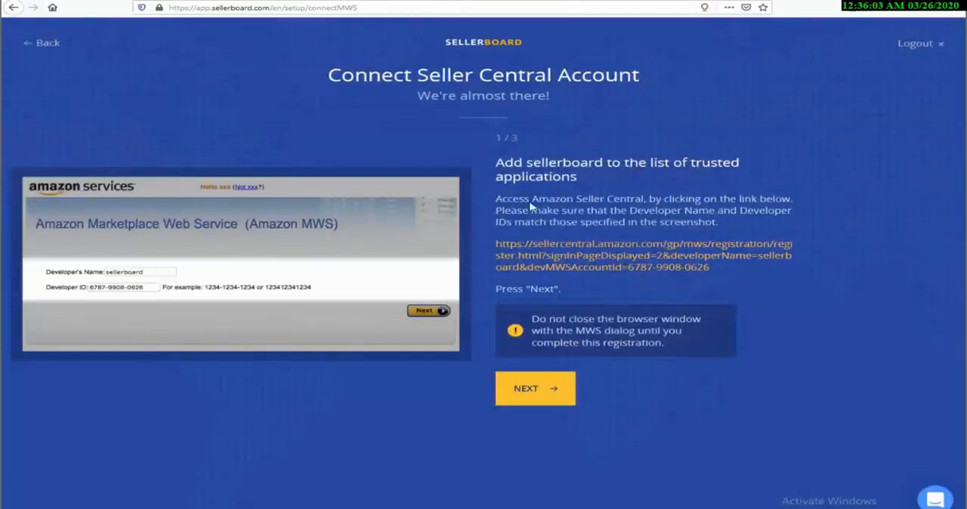
pyautogui.click(541, 389)
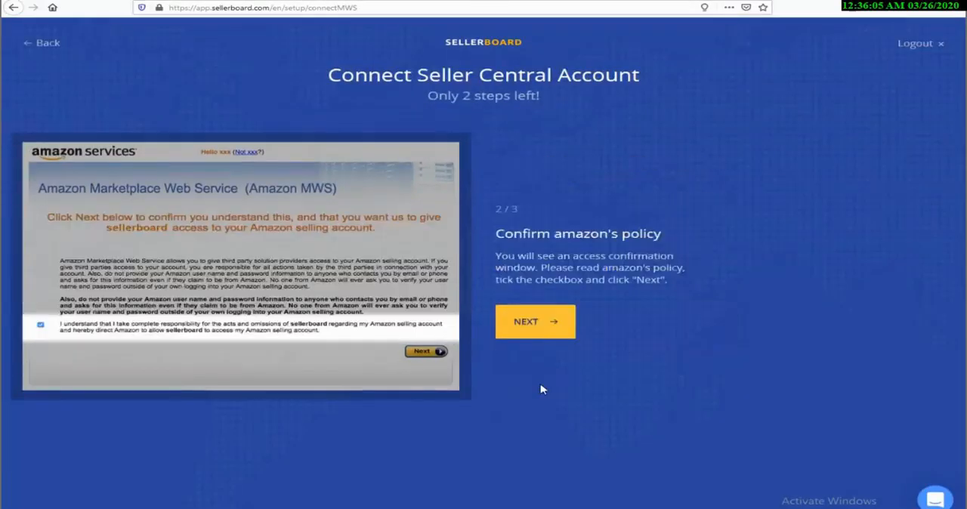
pyautogui.click(541, 327)
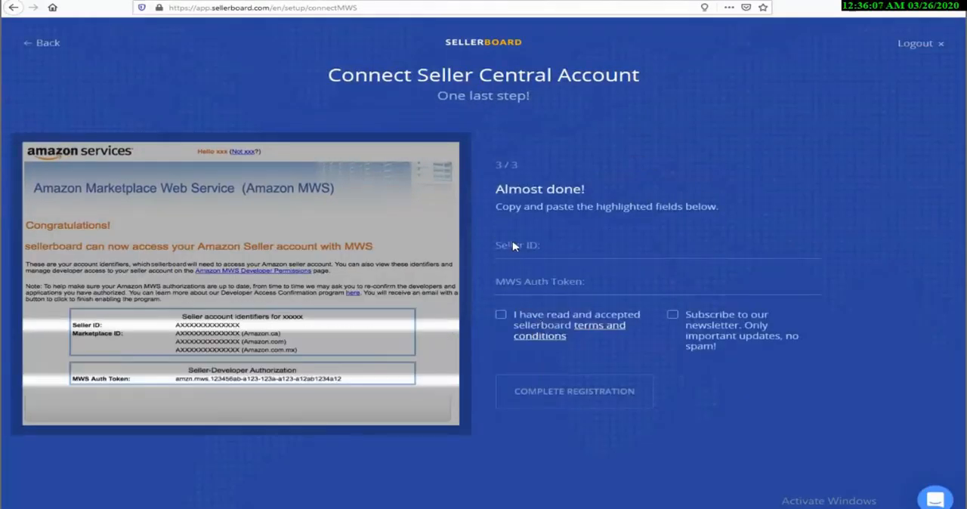
pyautogui.click(513, 248)
pyautogui.rightClick(512, 251)
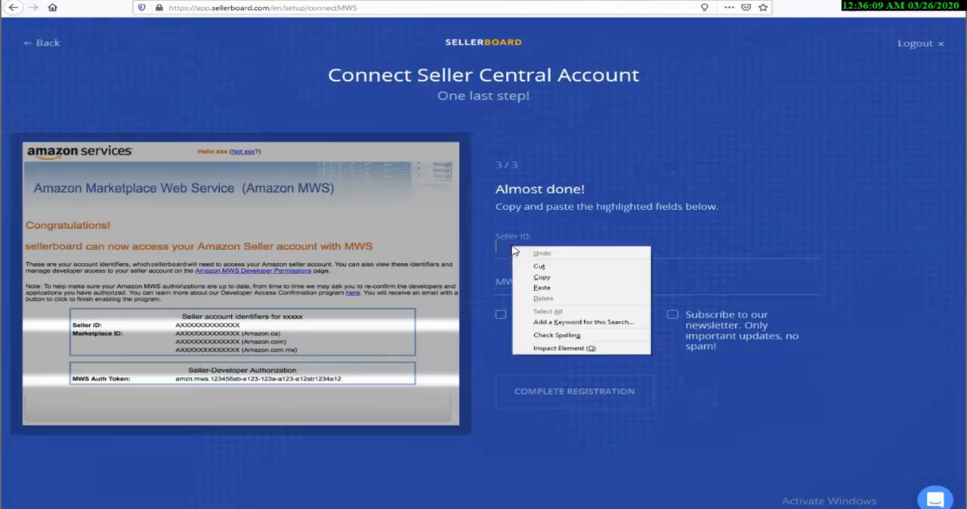
pyautogui.click(542, 288)
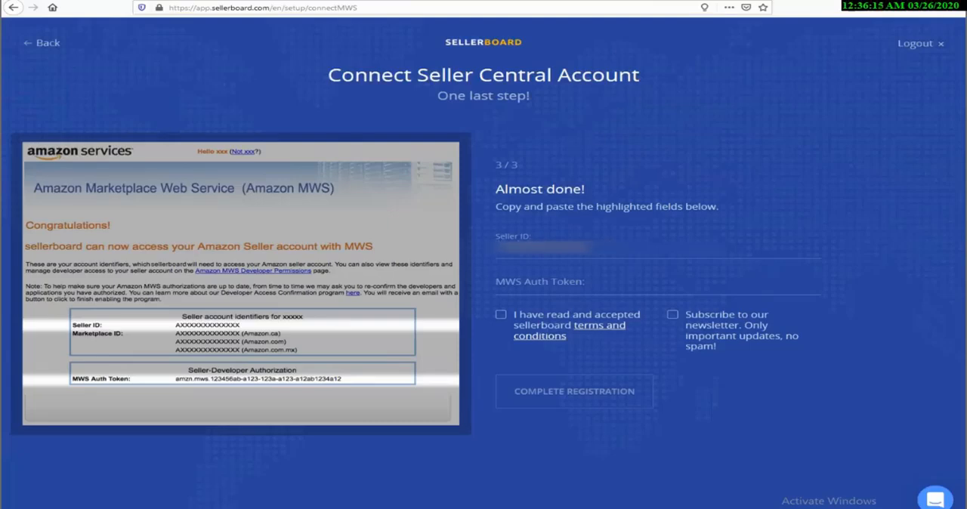
# Step: Copy the MWS Auth Token from the Amazon MWS summary into sellerboard's MWS Auth Token field
pyautogui.hotkey('ctrl', 'Tab')
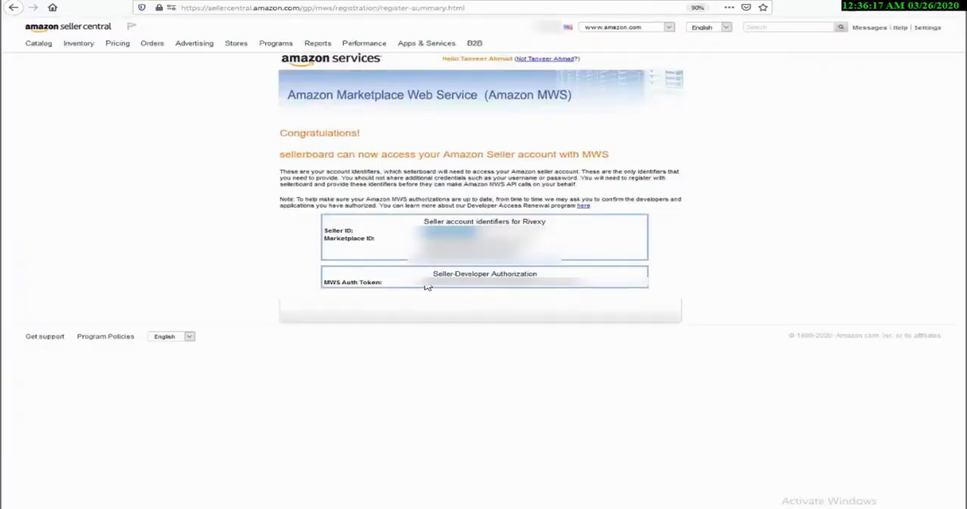
pyautogui.moveTo(425, 287); pyautogui.dragTo(587, 287)
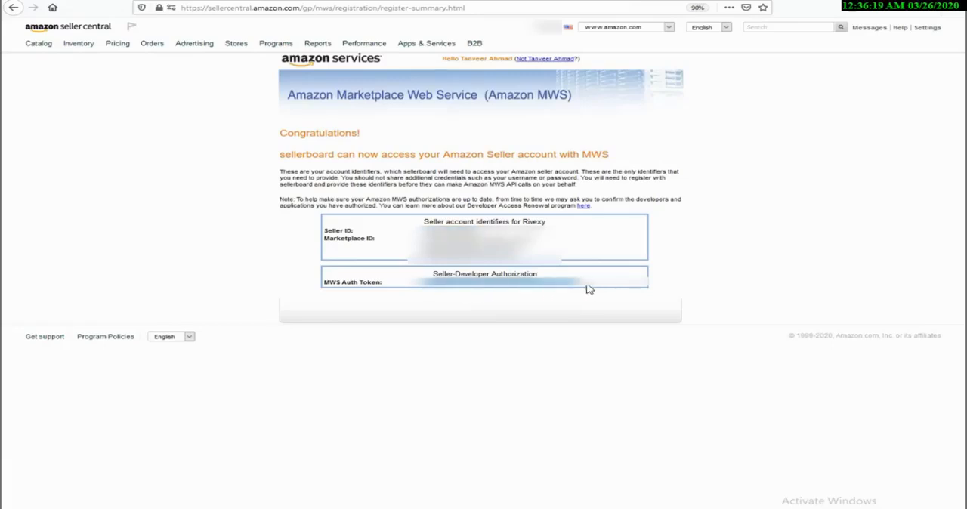
pyautogui.rightClick(542, 291)
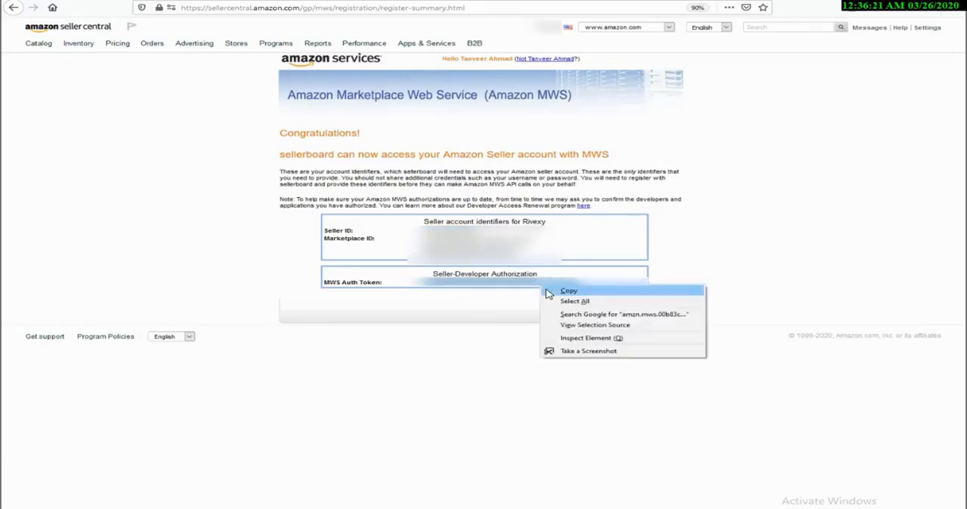
pyautogui.click(563, 292)
pyautogui.click(729, 0)
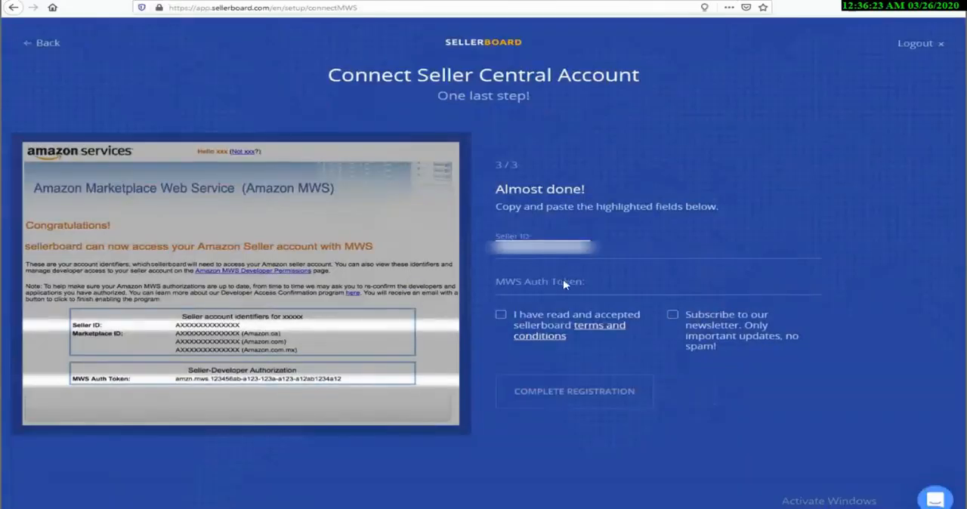
pyautogui.click(519, 291)
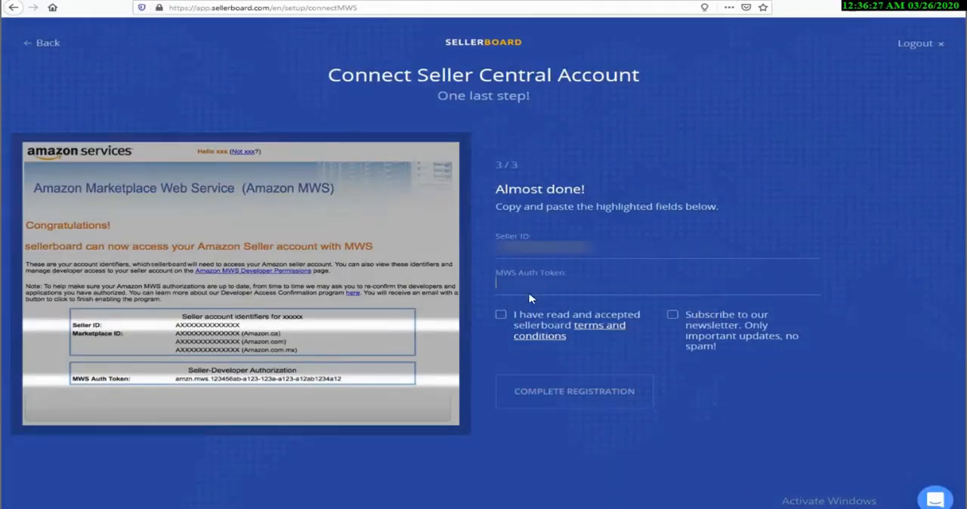
pyautogui.hotkey('ctrl', 'v')
# Step: Accept sellerboard's terms and conditions, try to complete the registration, and dismiss the resulting dialog
pyautogui.click(501, 315)
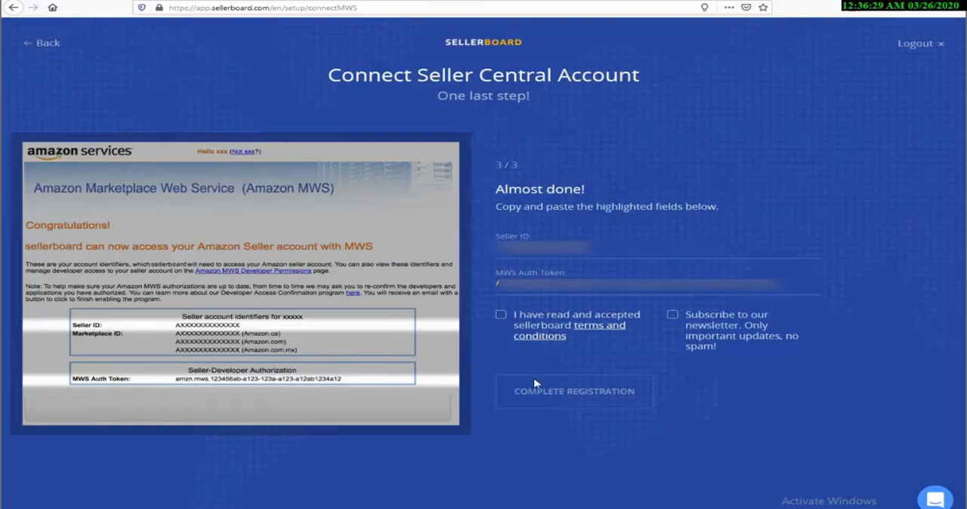
pyautogui.click(570, 398)
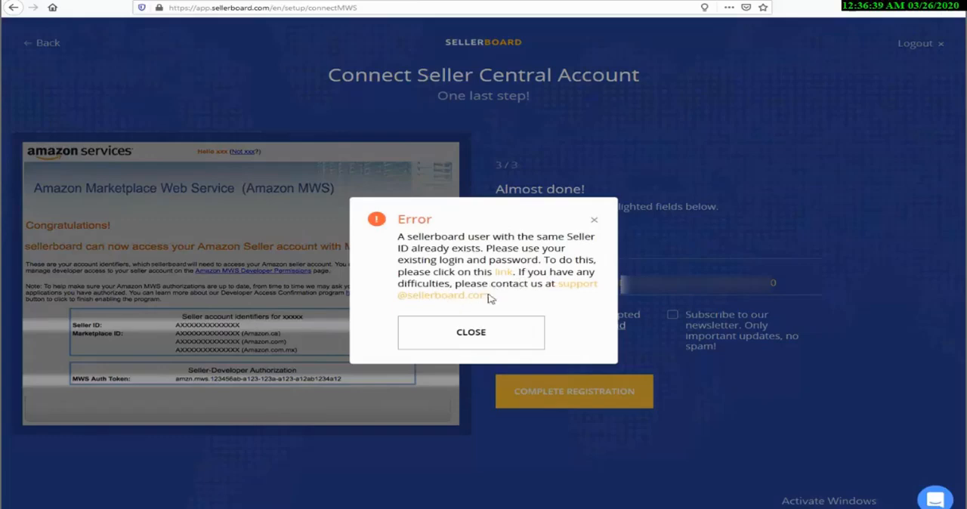
pyautogui.click(488, 331)
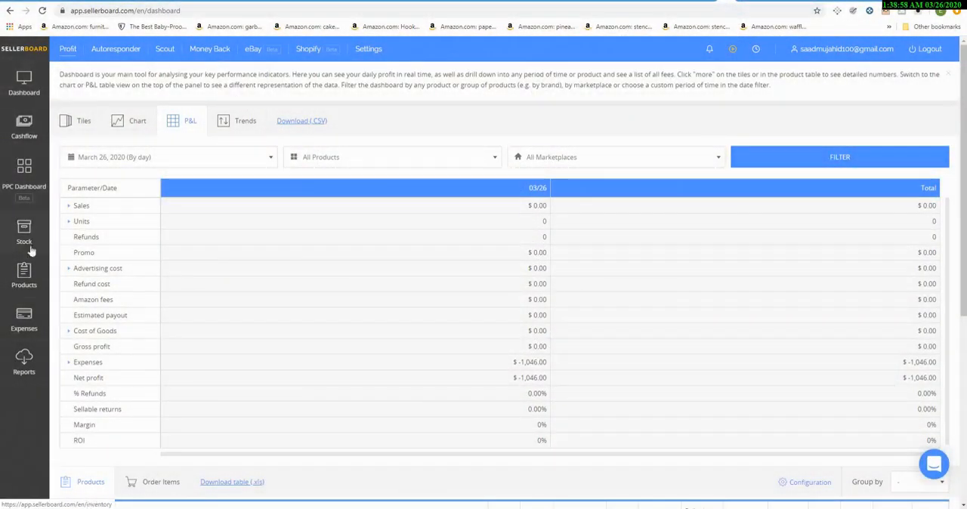
# Step: Open the Products page and set the last product's cost type to "By period/batch/marketplace"
pyautogui.click(24, 278)
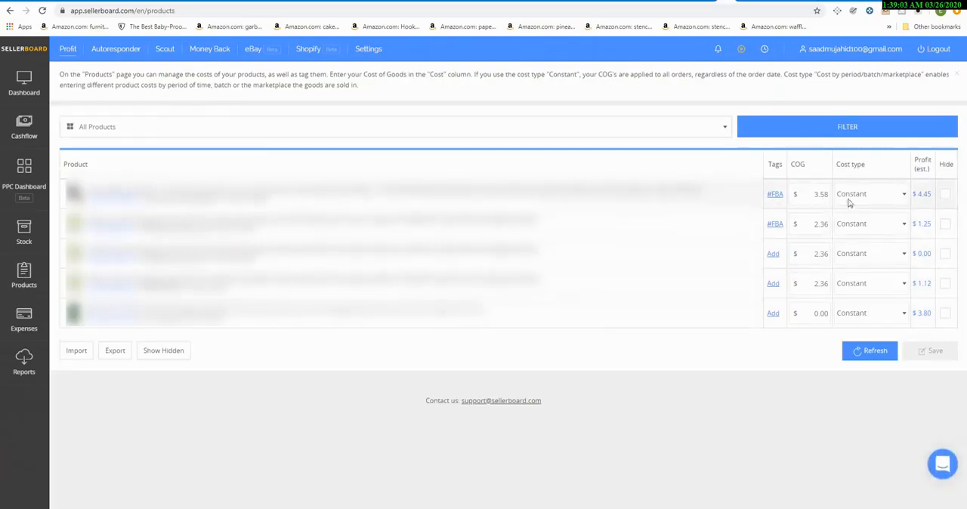
pyautogui.click(852, 315)
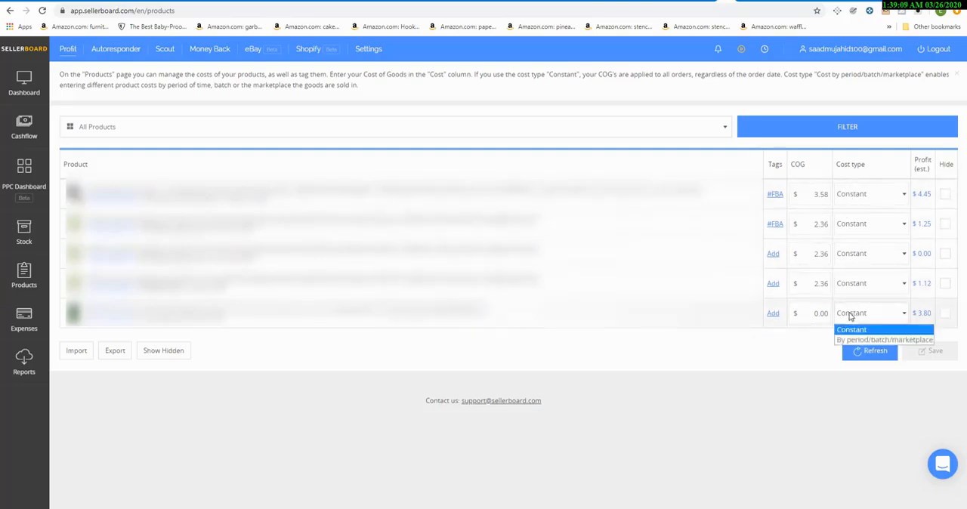
pyautogui.click(857, 340)
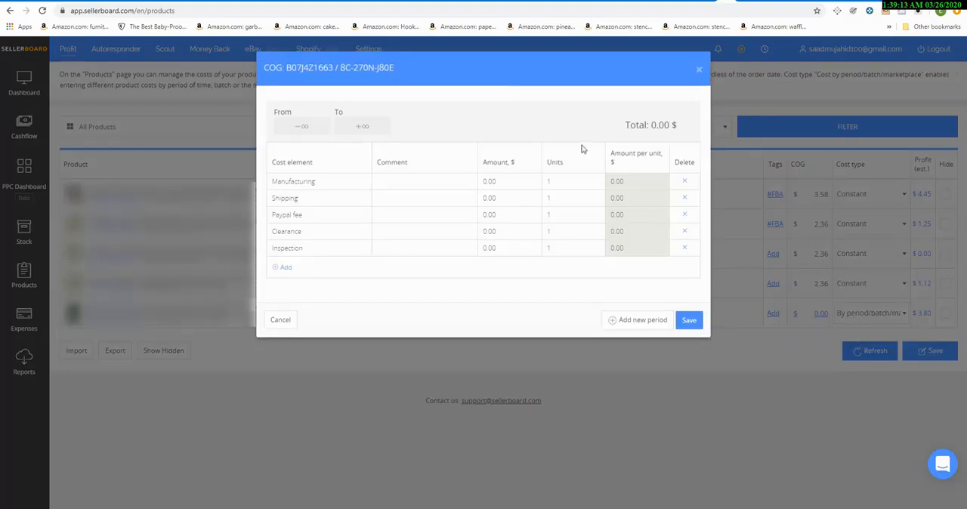
# Step: Add a new cost period with the inbound date 12/02/2019
pyautogui.click(624, 322)
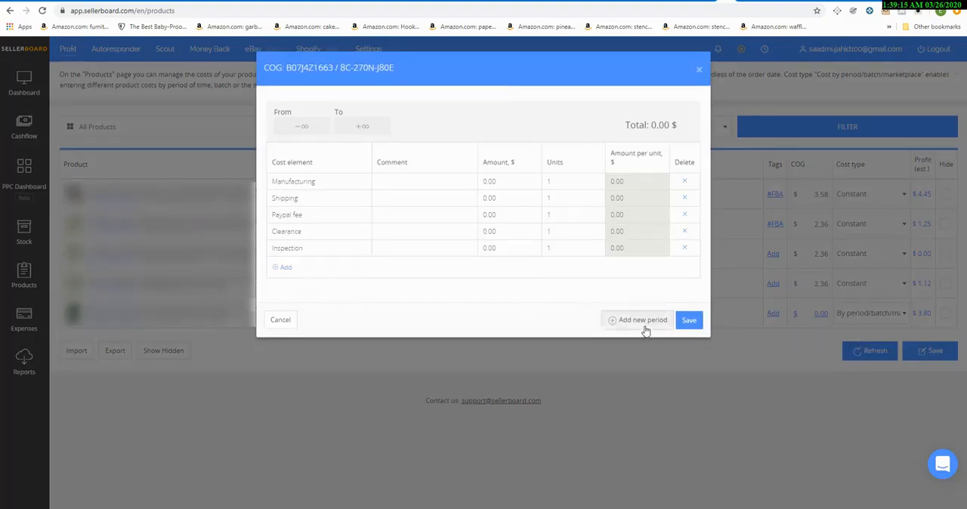
pyautogui.click(419, 122)
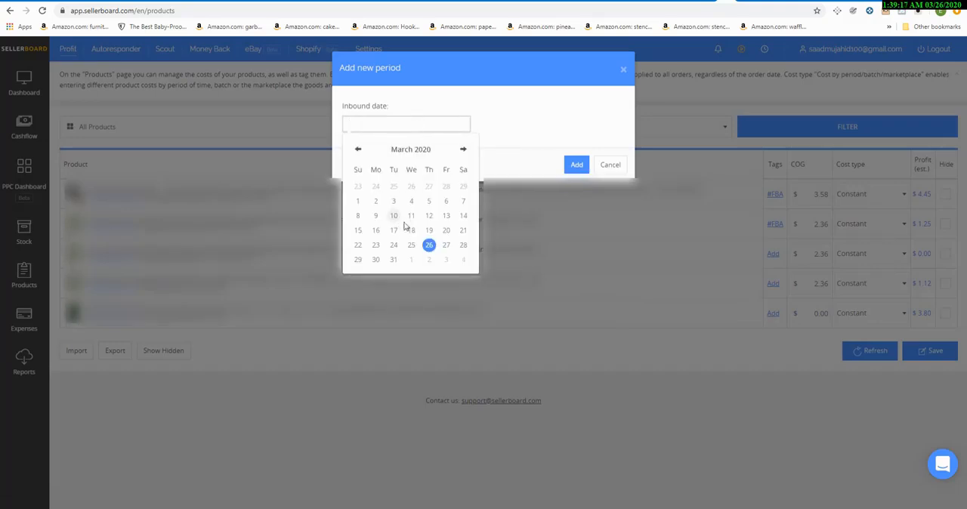
pyautogui.click(357, 151)
pyautogui.click(357, 150)
pyautogui.click(357, 150)
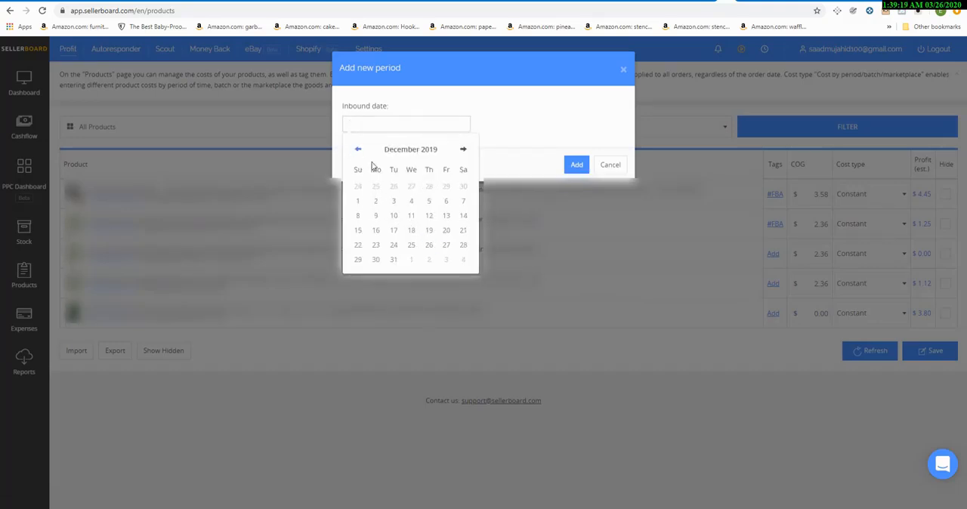
pyautogui.click(376, 201)
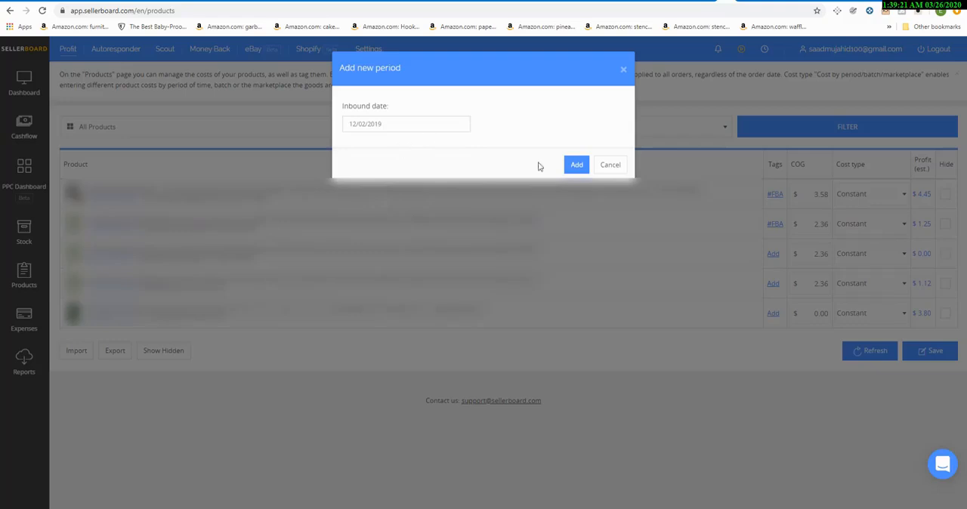
pyautogui.click(577, 165)
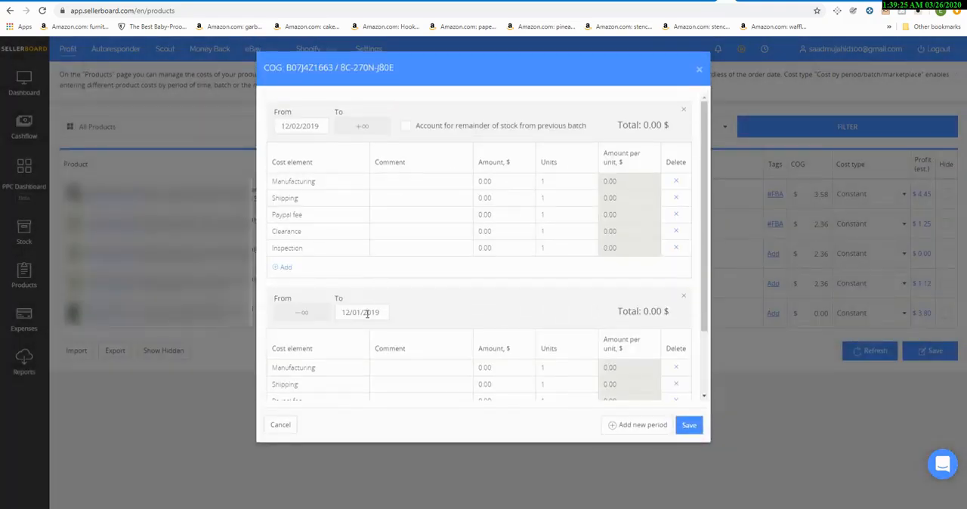
# Step: In the period ending 12/01/2019, set the manufacturing cost to 5,000 for 1,000 units
pyautogui.click(386, 365)
pyautogui.scroll(-2, 385, 365)
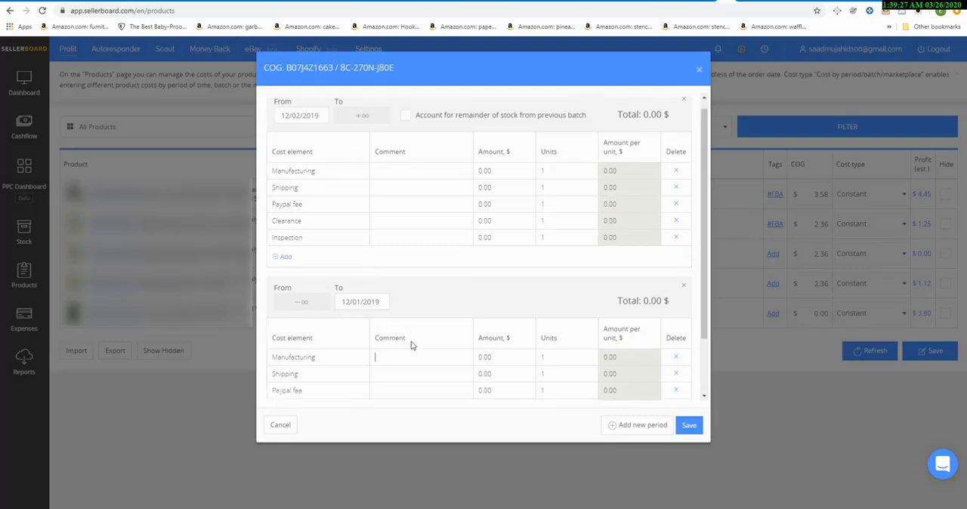
pyautogui.click(492, 290)
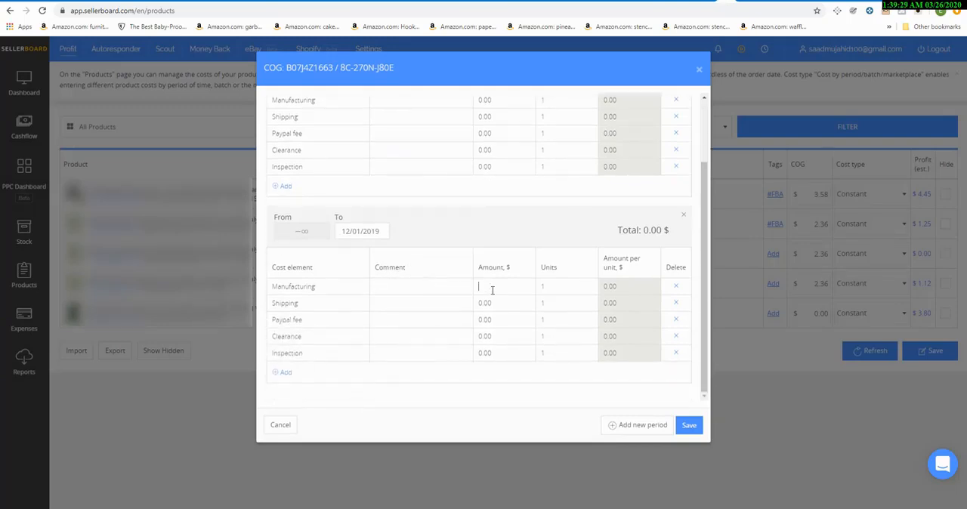
pyautogui.write('5000')
pyautogui.click(570, 291)
pyautogui.press('BackSpace')
pyautogui.write('0')
pyautogui.write('1000')
# Step: Set the shipping cost of the period ending 12/01/2019 to 1,200 for 1,000 units
pyautogui.click(523, 301)
pyautogui.write('1200')
pyautogui.click(571, 303)
pyautogui.write('000')
# Step: Set the Paypal fee of the period ending 12/01/2019 to 30 for 1,000 units
pyautogui.click(515, 315)
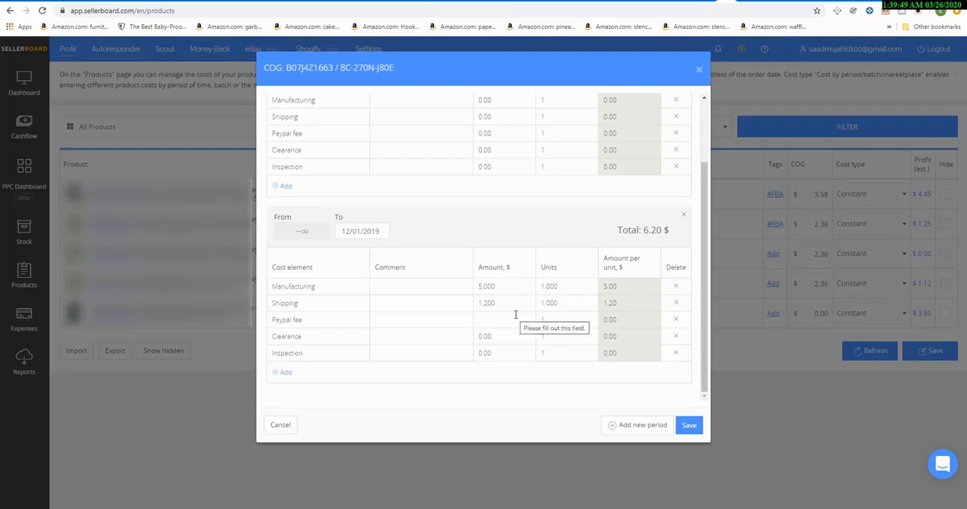
pyautogui.write('30')
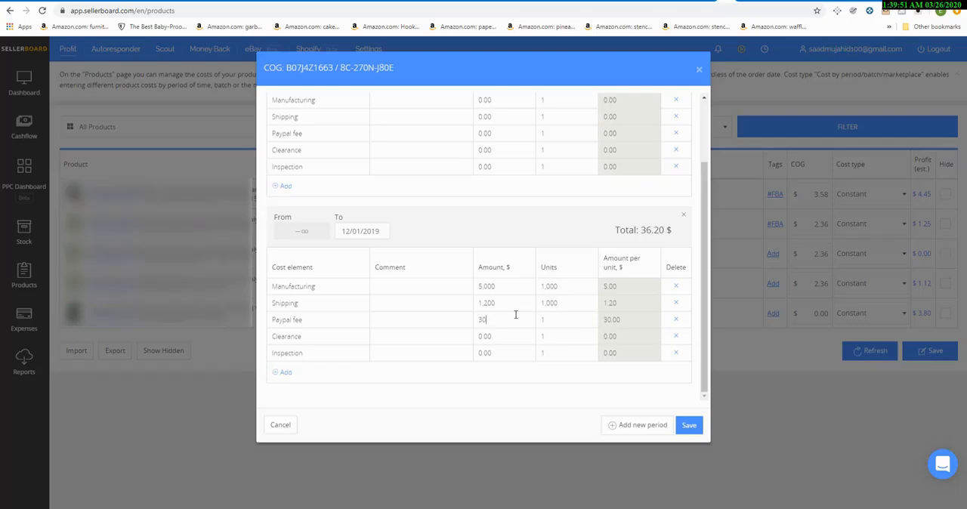
pyautogui.click(559, 318)
pyautogui.write('000')
# Step: Set the inspection cost to 50 for 1,000 units and delete the Clearance element from the period ending 12/01/2019
pyautogui.click(492, 352)
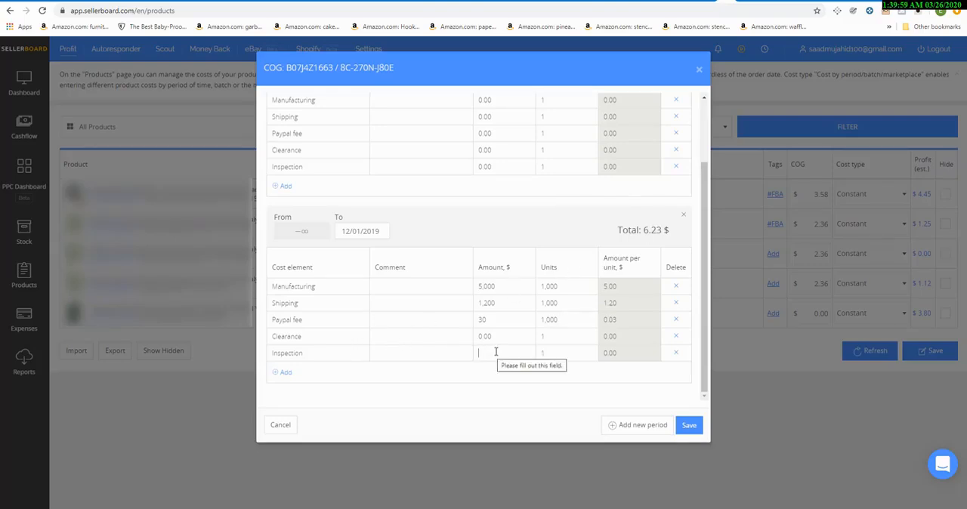
pyautogui.write('50')
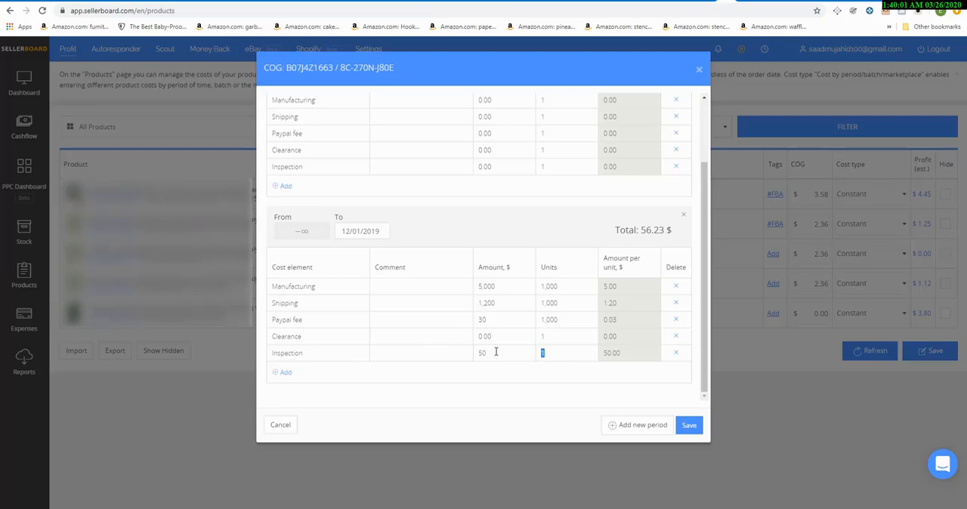
pyautogui.write('000')
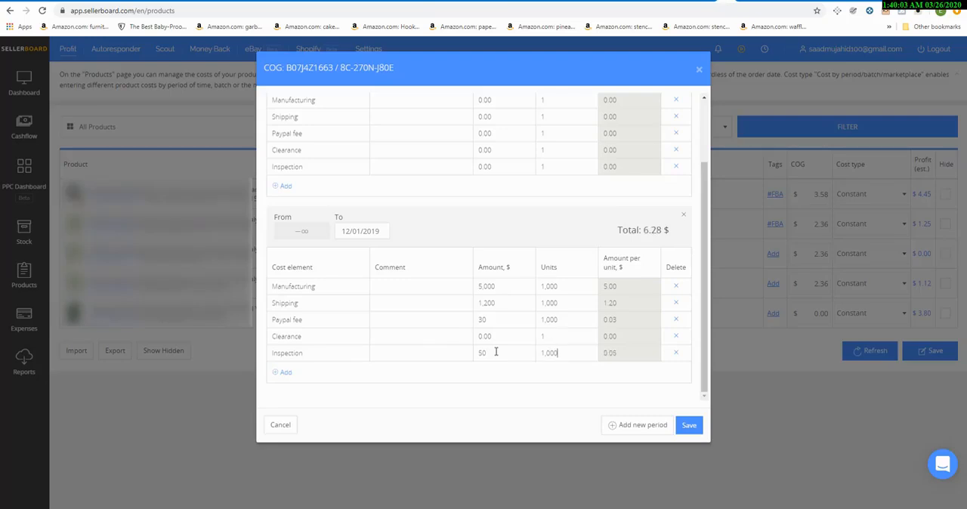
pyautogui.click(676, 336)
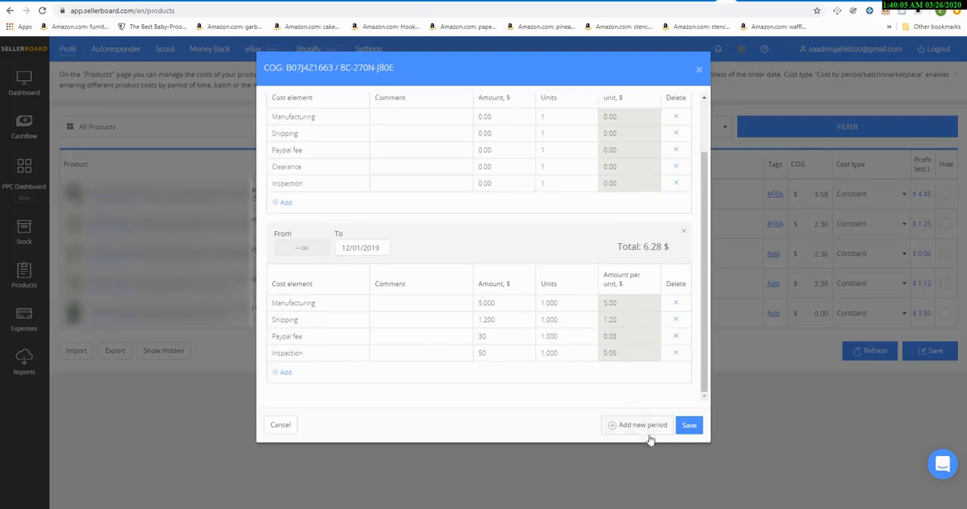
# Step: Account for remaining stock from the previous batch in the period starting 12/02/2019, with old batch 0 and new batch 500
pyautogui.scroll(1, 498, 314)
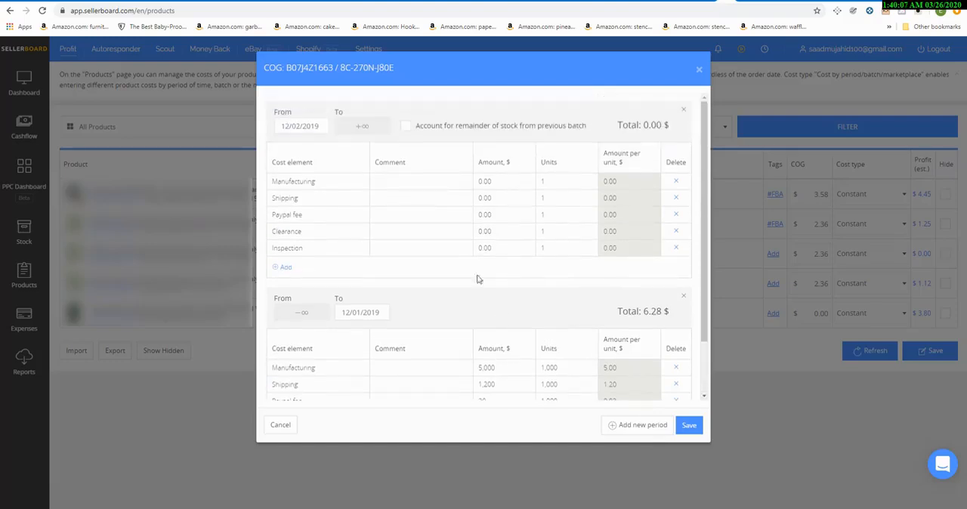
pyautogui.click(405, 126)
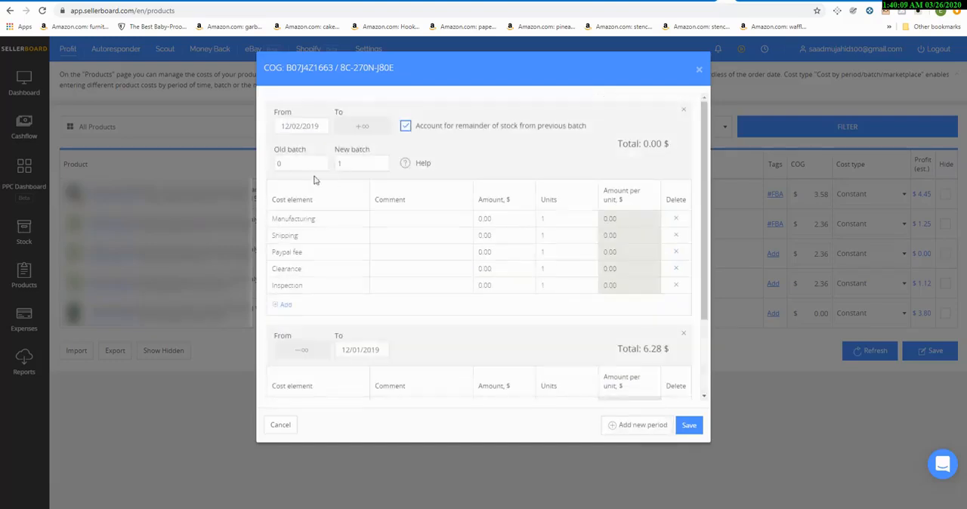
pyautogui.click(315, 164)
pyautogui.write('1,000')
pyautogui.press('Tab')
pyautogui.write('500')
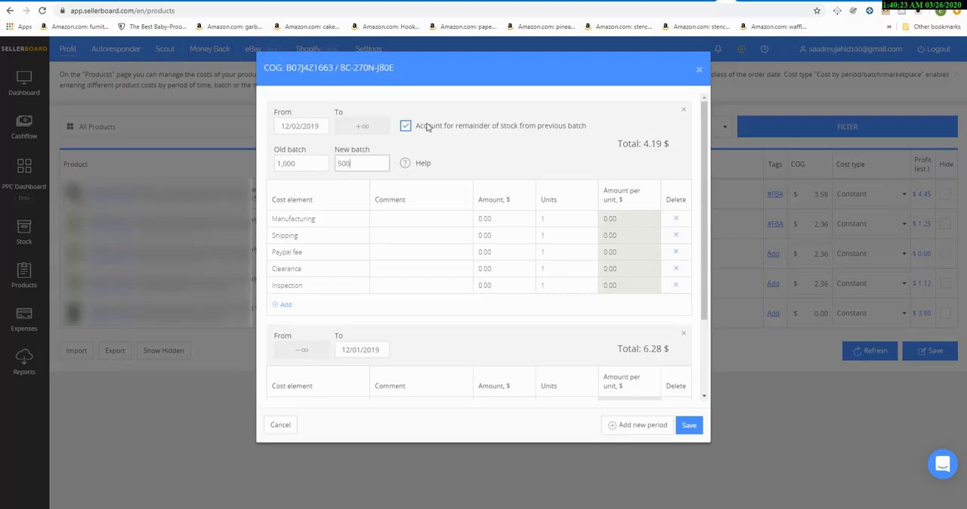
pyautogui.moveTo(316, 165); pyautogui.dragTo(274, 165)
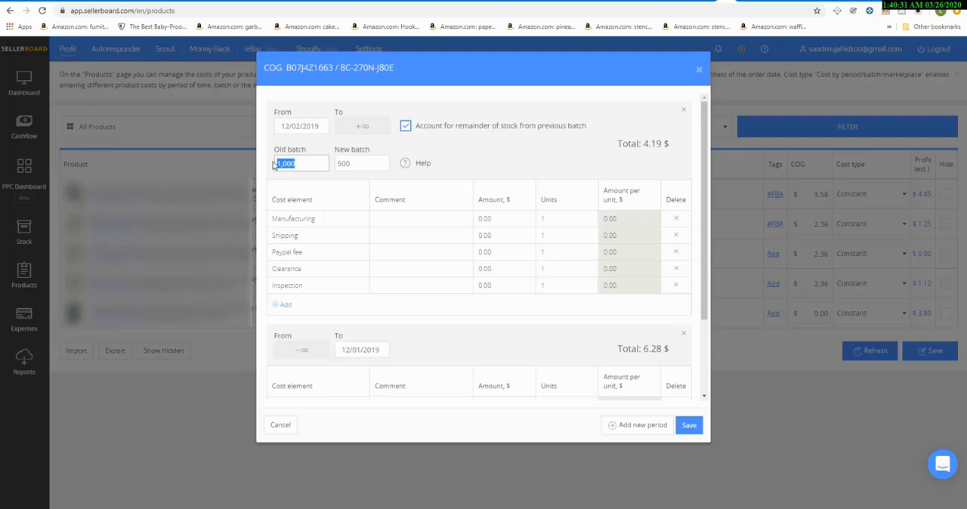
pyautogui.write('0')
# Step: Set the manufacturing cost of the period starting 12/02/2019 to 1,000 for 1,000 units
pyautogui.click(521, 223)
pyautogui.write('1000')
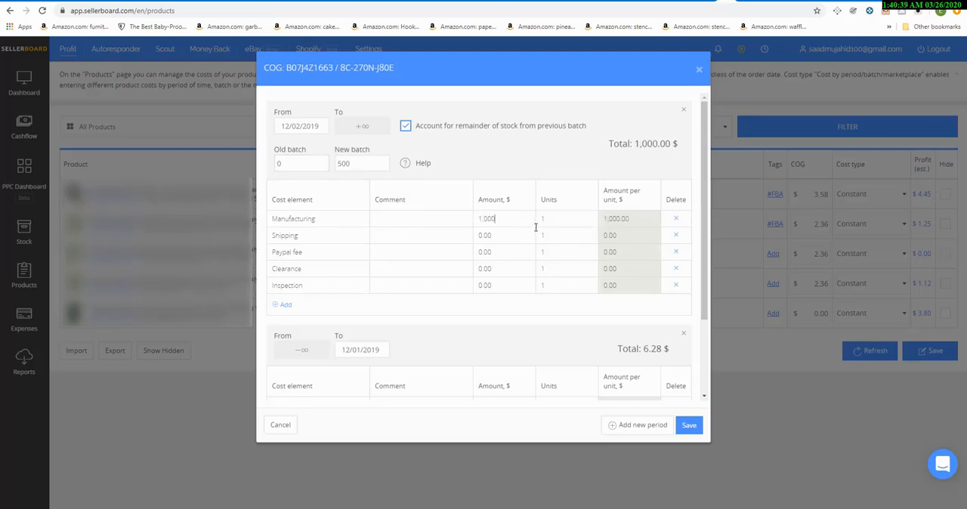
pyautogui.click(546, 217)
pyautogui.write('1000')
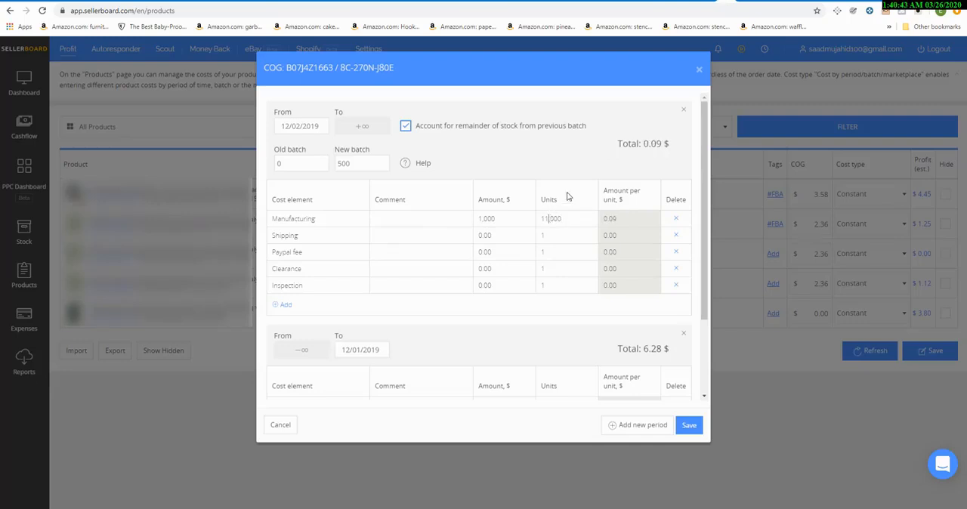
pyautogui.press('BackSpace')
# Step: Set the shipping cost of the period starting 12/02/2019 to 500 for 1,000 units
pyautogui.click(501, 237)
pyautogui.write('500')
pyautogui.click(562, 236)
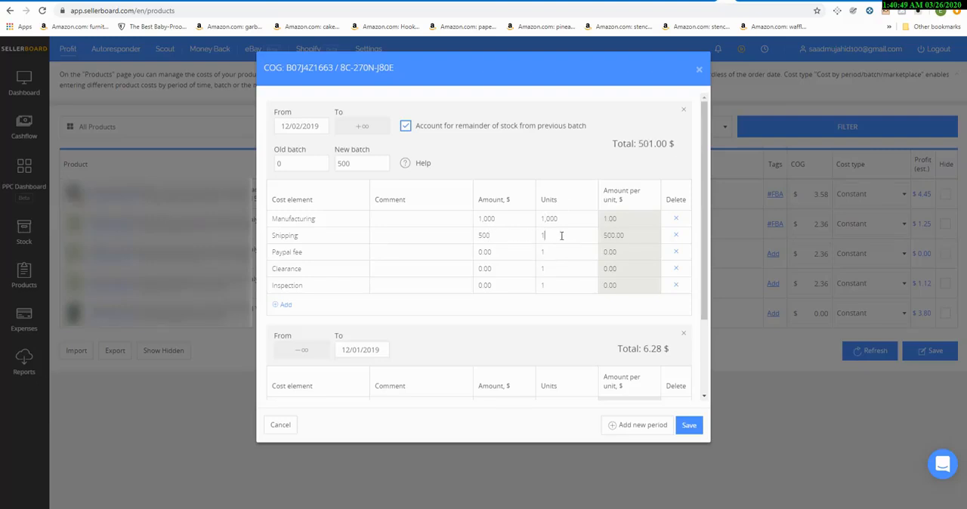
pyautogui.write('1')
pyautogui.press('BackSpace')
pyautogui.write('000')
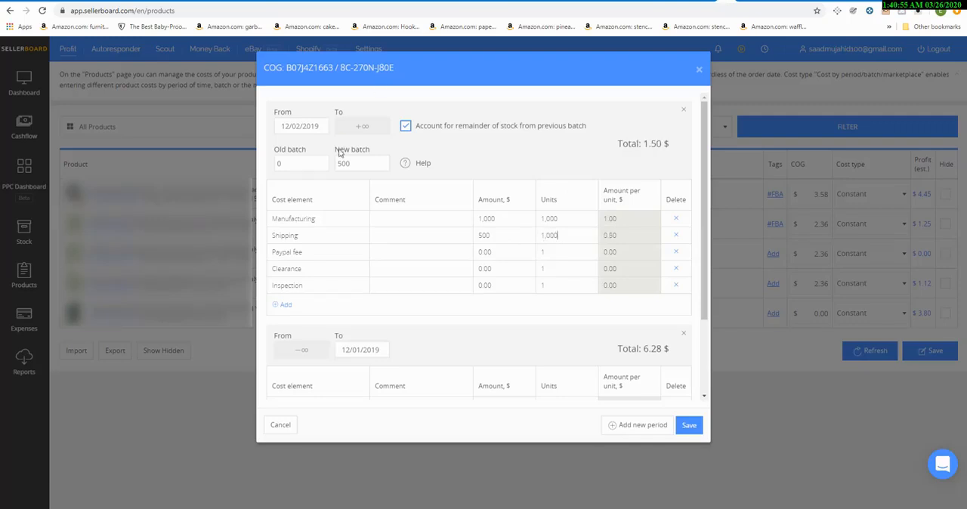
# Step: Add another cost period with the inbound date 02/12/2020
pyautogui.click(641, 426)
pyautogui.click(419, 122)
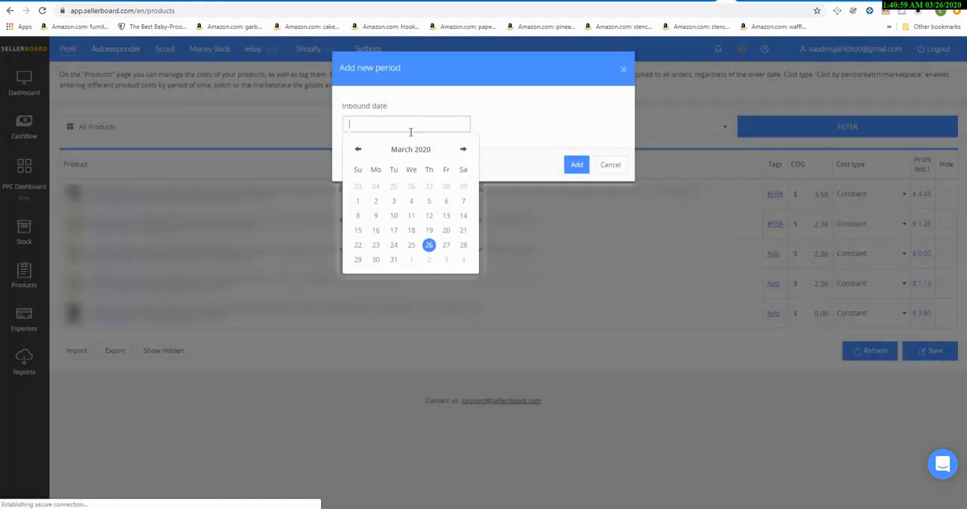
pyautogui.click(358, 149)
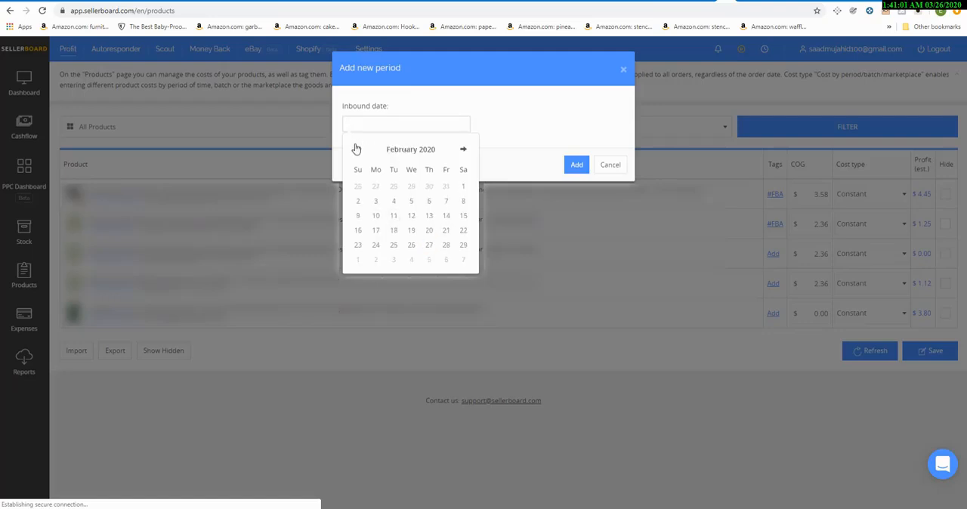
pyautogui.click(411, 216)
pyautogui.click(574, 165)
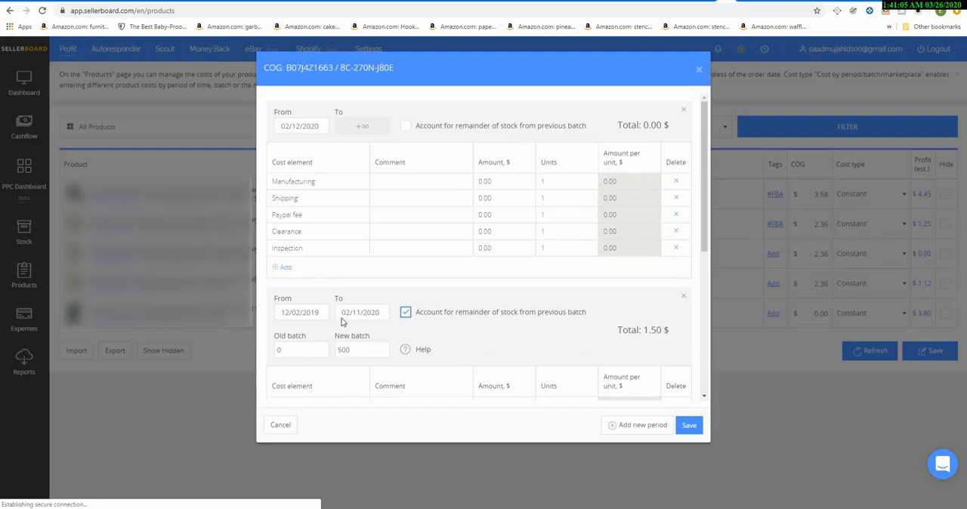
# Step: Delete the Paypal fee, Clearance and Inspection elements from the period starting 12/02/2019
pyautogui.scroll(-3, 344, 295)
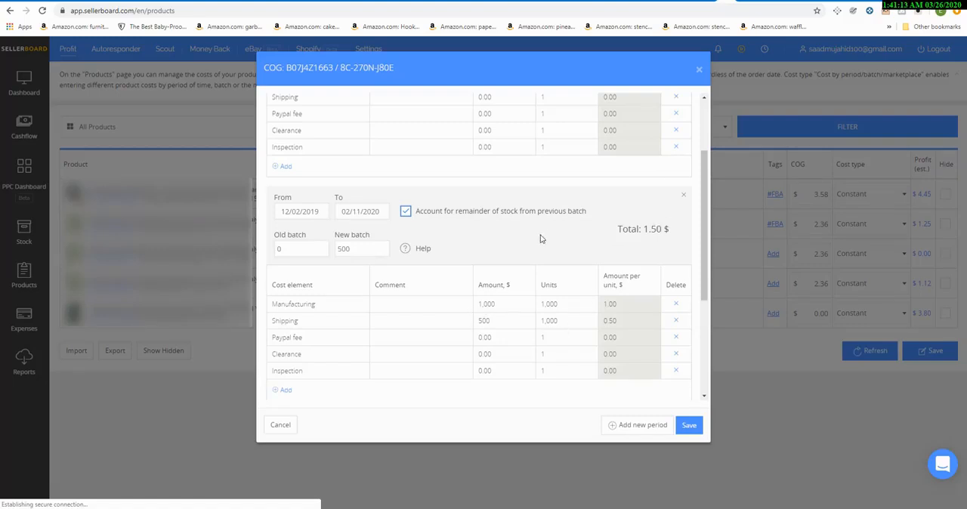
pyautogui.click(670, 341)
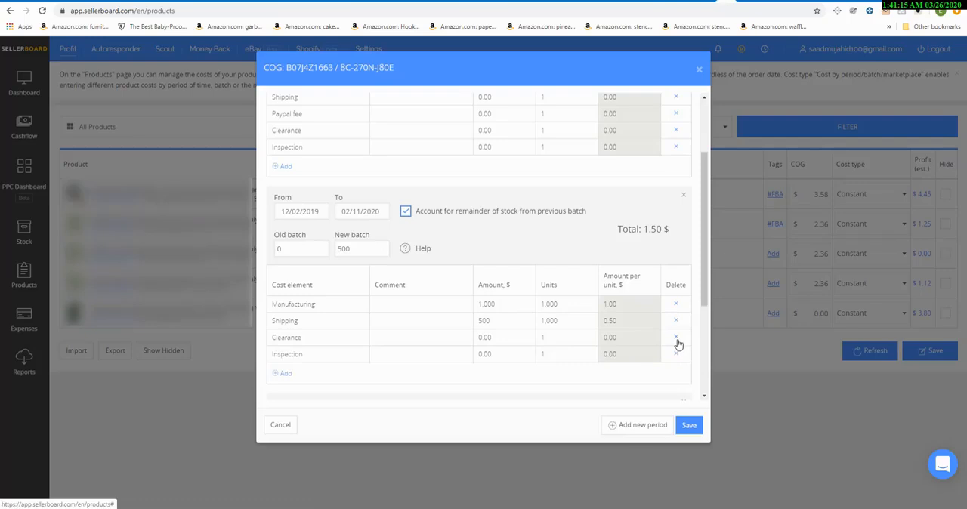
pyautogui.click(670, 343)
pyautogui.click(671, 344)
# Step: Account for remaining stock from the previous batch in the period starting 02/12/2020, with old batch 0 and new batch 1,500
pyautogui.scroll(2, 576, 305)
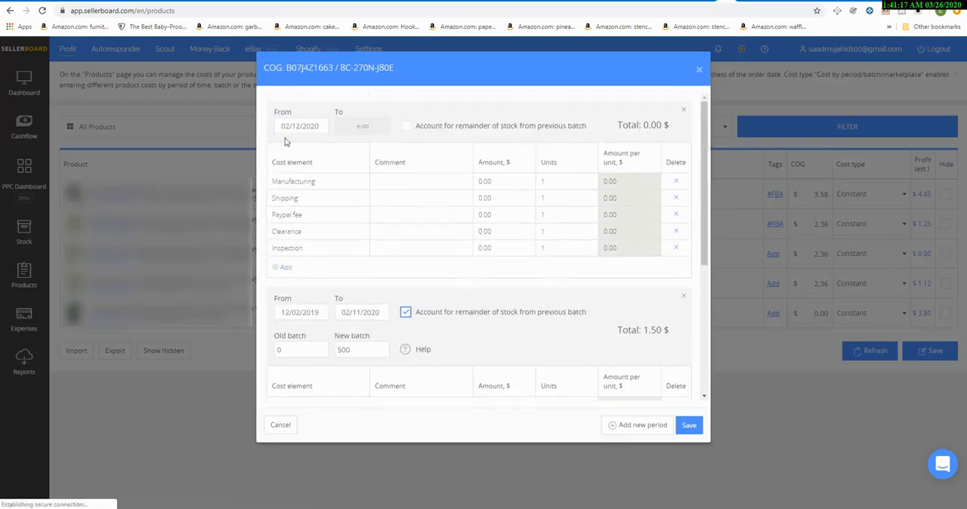
pyautogui.click(307, 125)
pyautogui.click(405, 126)
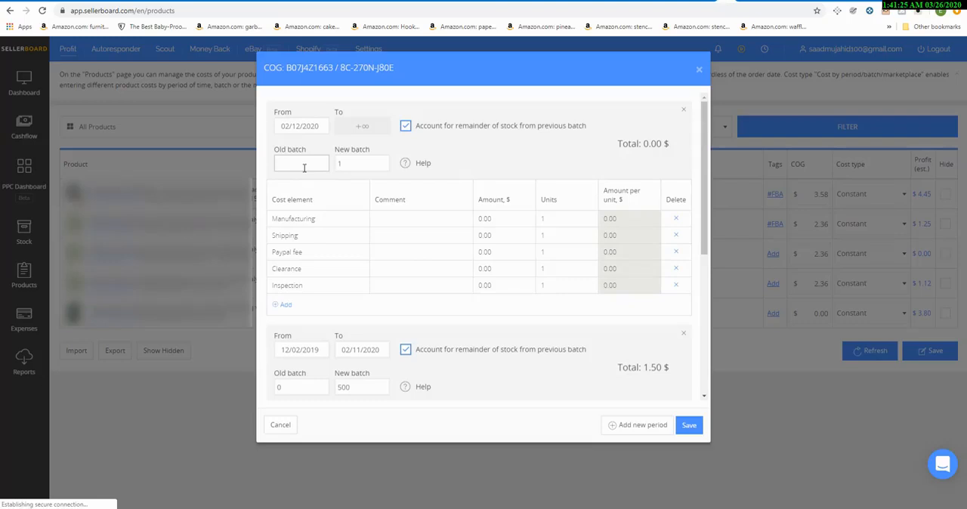
pyautogui.write('0')
pyautogui.press('Tab')
pyautogui.write('1500')
# Step: Set the manufacturing cost of the period starting 02/12/2020 to 15,000 for 15,000 units
pyautogui.press('Tab')
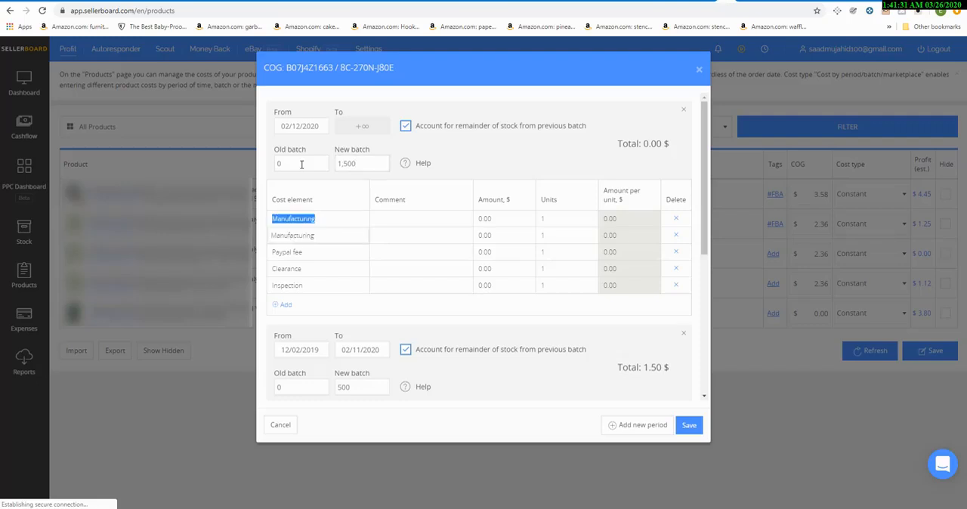
pyautogui.press('Tab')
pyautogui.press('Tab')
pyautogui.write('15,000')
pyautogui.press('Tab')
pyautogui.write('15,00')
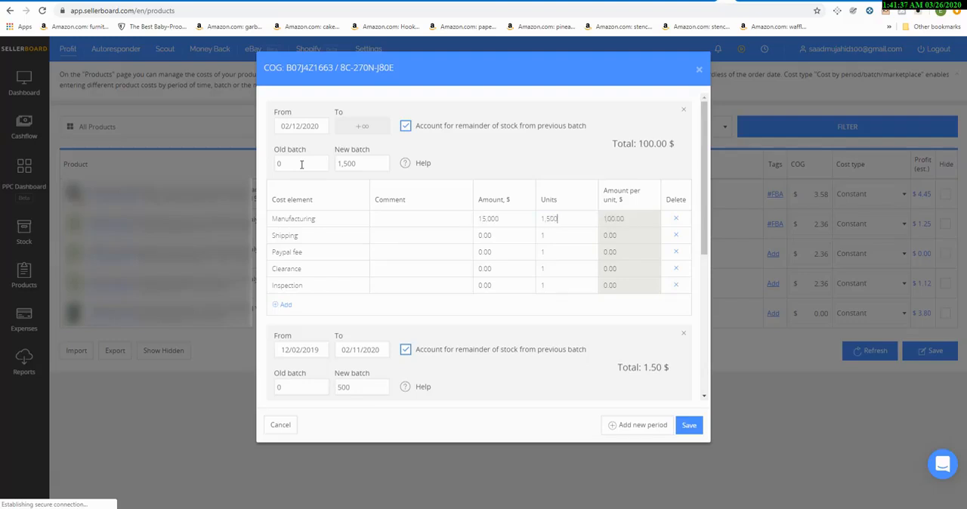
pyautogui.write('0')
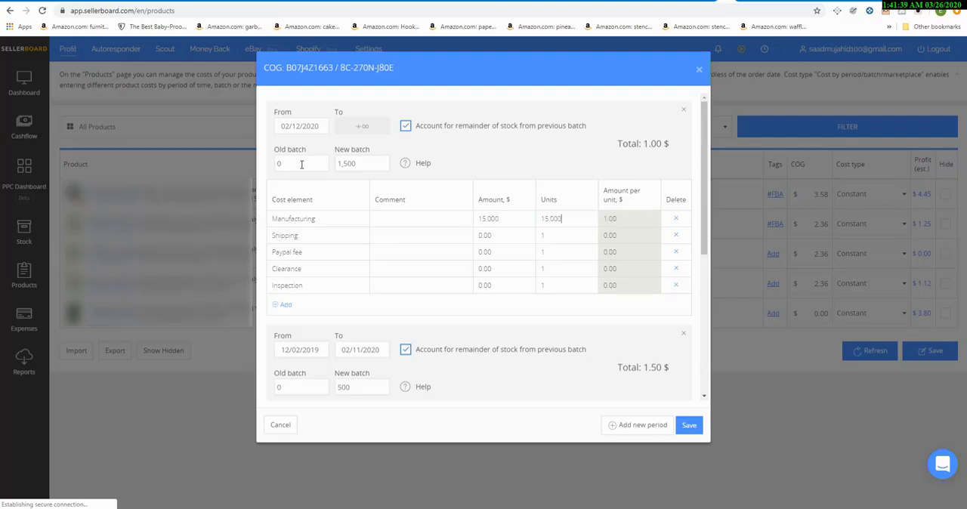
# Step: Set the shipping cost of the period starting 02/12/2020 to 6,000 for 15,000 units
pyautogui.press('Tab')
pyautogui.write('6000')
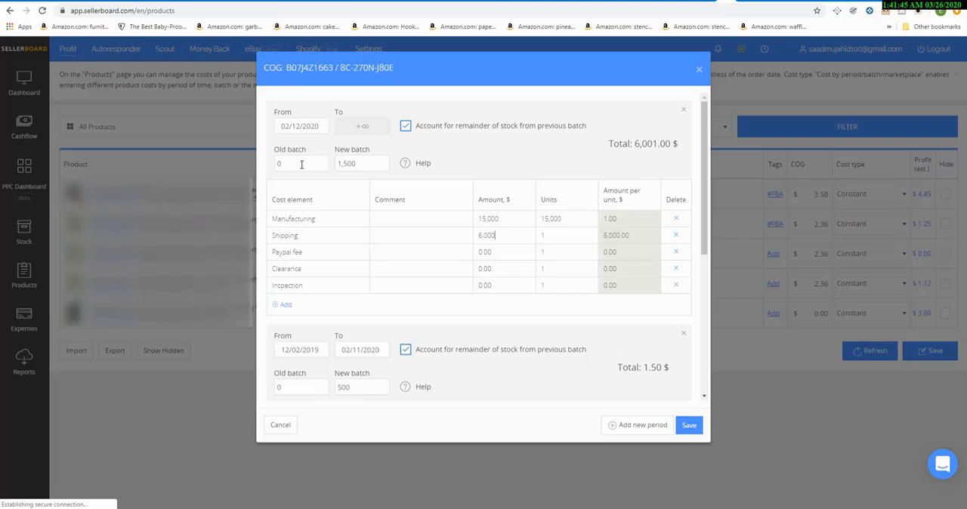
pyautogui.write('150000')
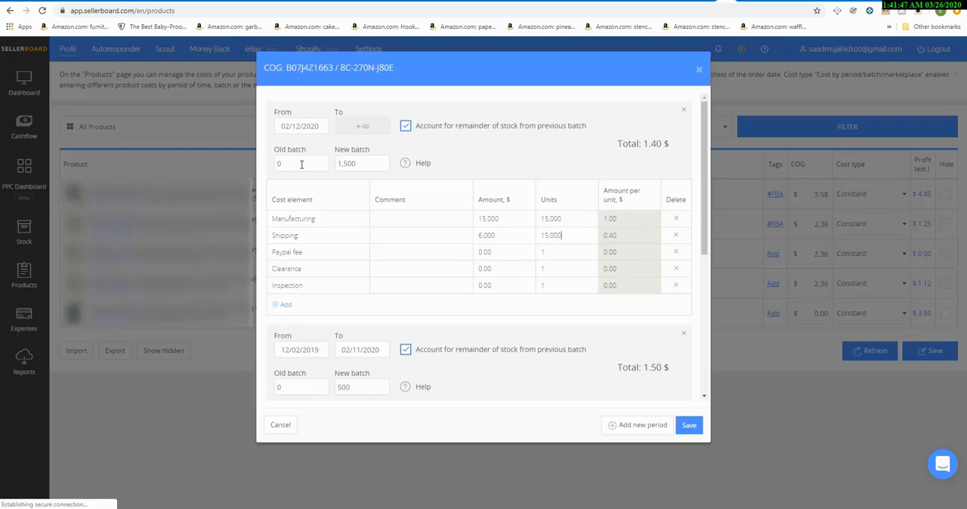
# Step: Set the Paypal fee of the period starting 02/12/2020 to 400 for 15,000 units
pyautogui.press('Tab')
pyautogui.press('Tab')
pyautogui.press('Tab')
pyautogui.write('400')
pyautogui.write('150000')
# Step: Delete the Clearance and Inspection elements from the period starting 02/12/2020 and save the product's cost of goods
pyautogui.click(676, 269)
pyautogui.click(677, 269)
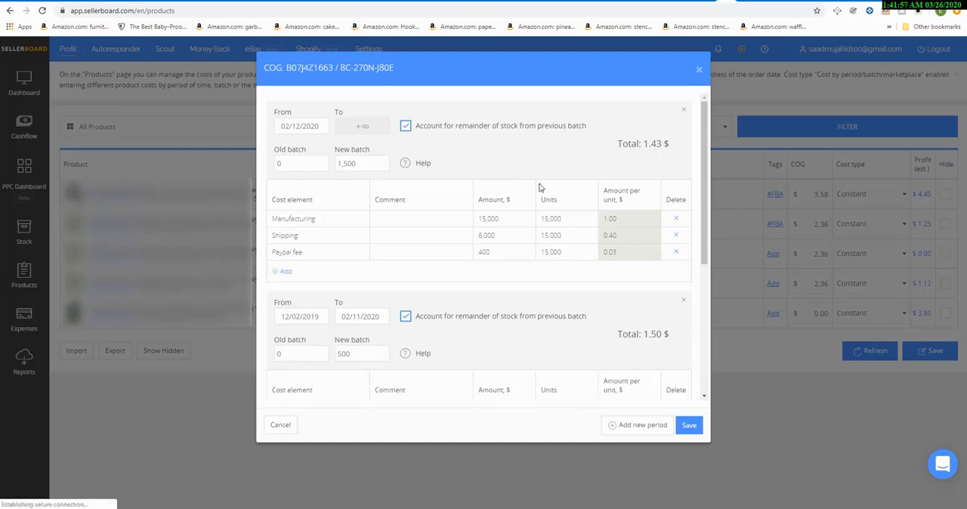
pyautogui.click(689, 425)
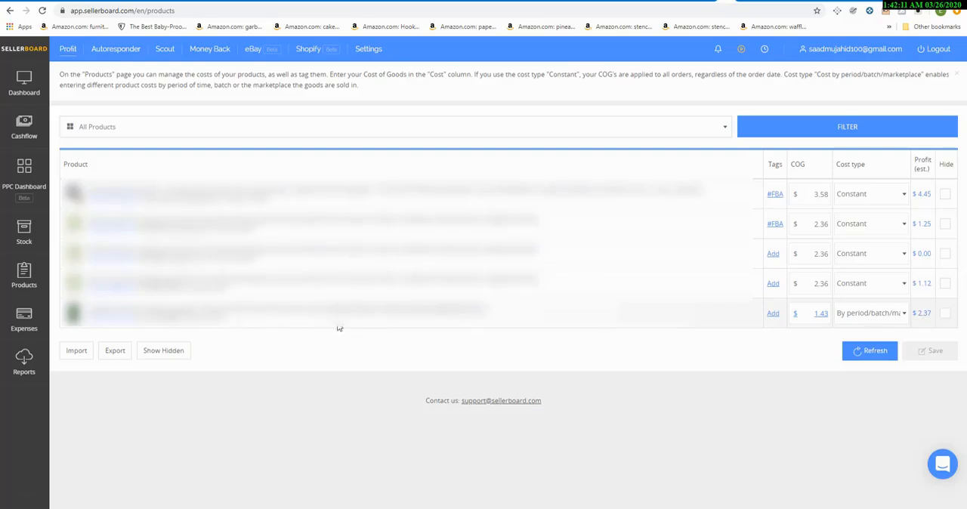
# Step: Tag the last product in the list as #FBM and confirm the tag
pyautogui.click(774, 314)
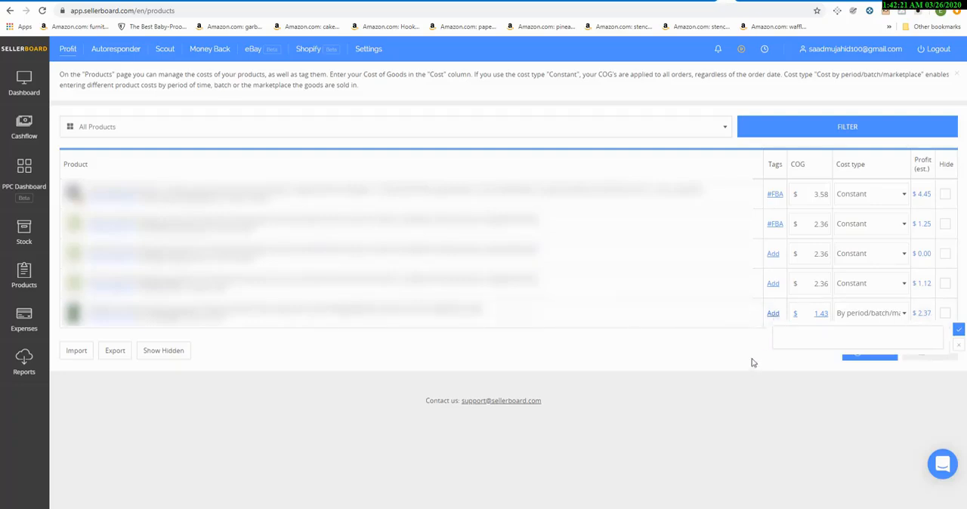
pyautogui.click(784, 338)
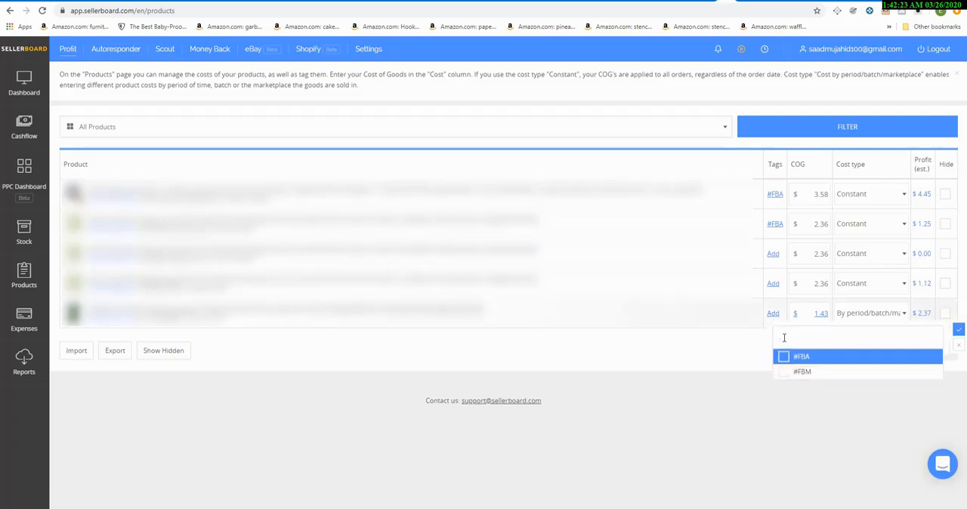
pyautogui.click(780, 372)
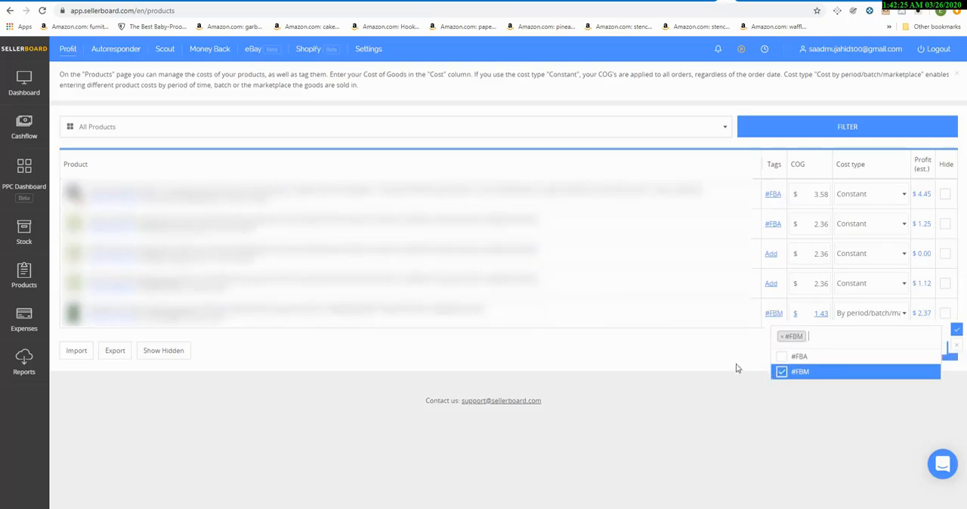
pyautogui.click(738, 369)
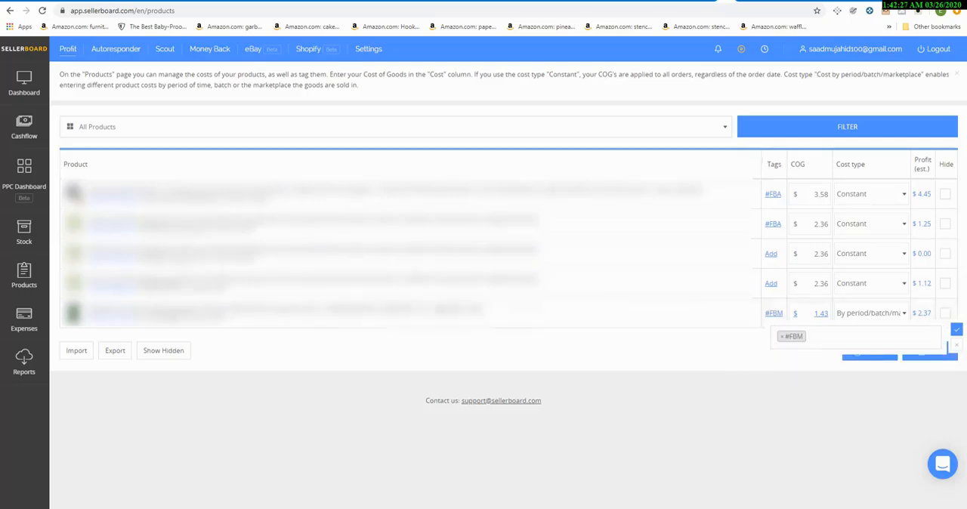
pyautogui.click(957, 330)
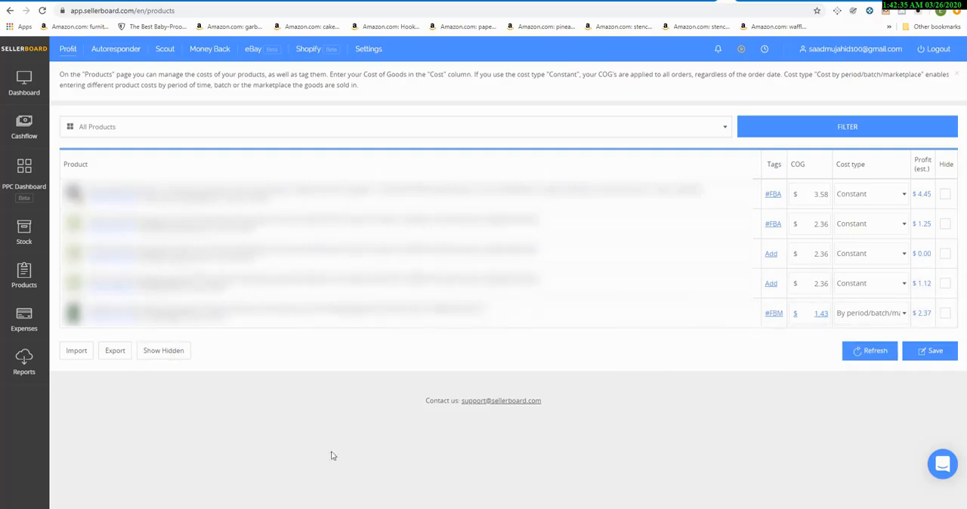
pyautogui.click(412, 508)
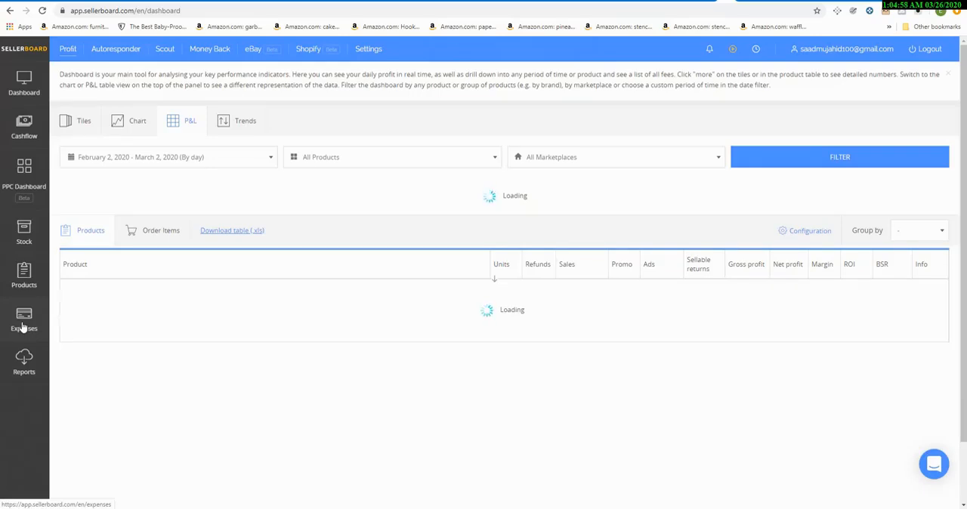
# Step: Go to the expenses page and download the Template.xls file for importing expenses
pyautogui.click(33, 329)
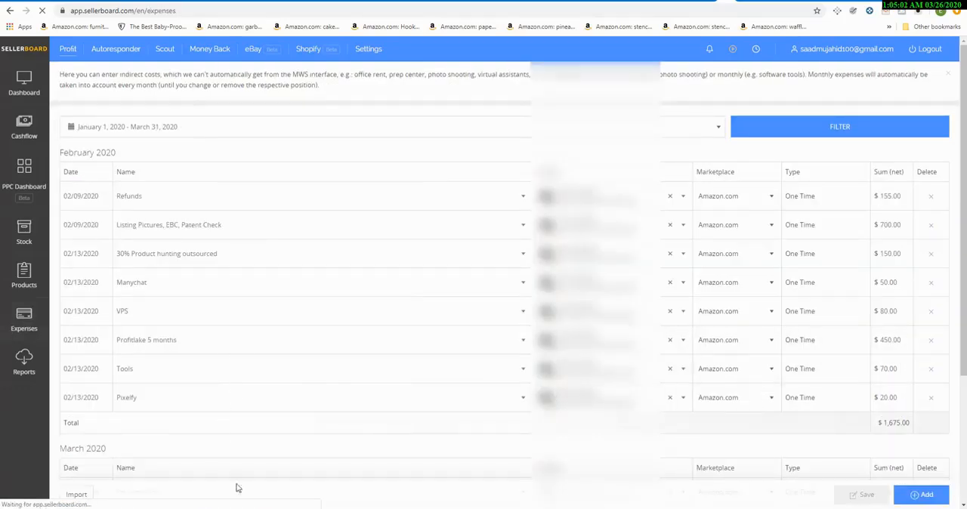
pyautogui.scroll(-3, 139, 464)
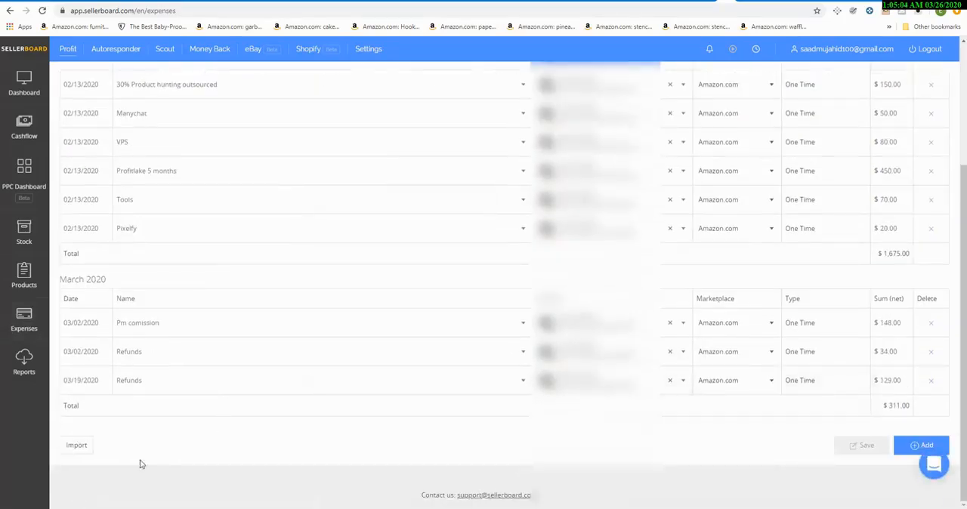
pyautogui.click(86, 448)
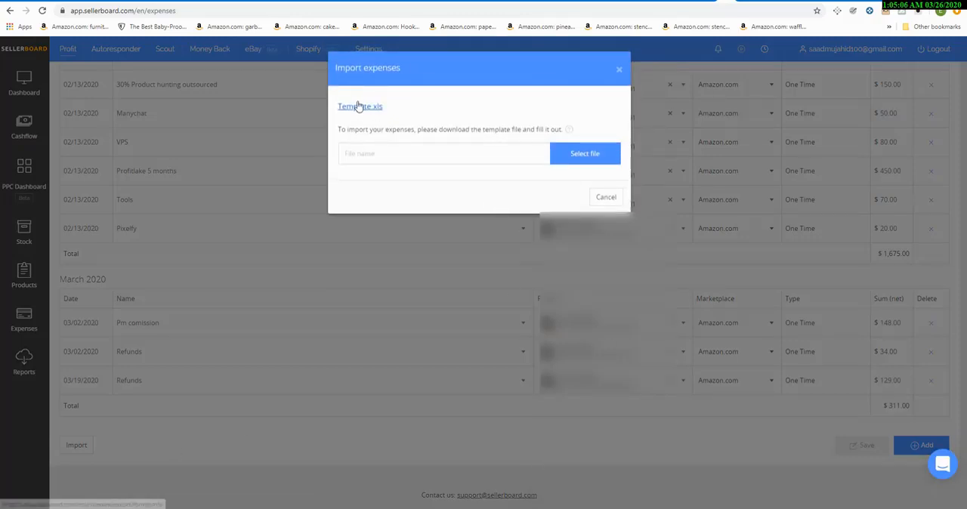
pyautogui.click(359, 106)
# Step: Open the downloaded expenses template in Excel and enable editing
pyautogui.click(45, 498)
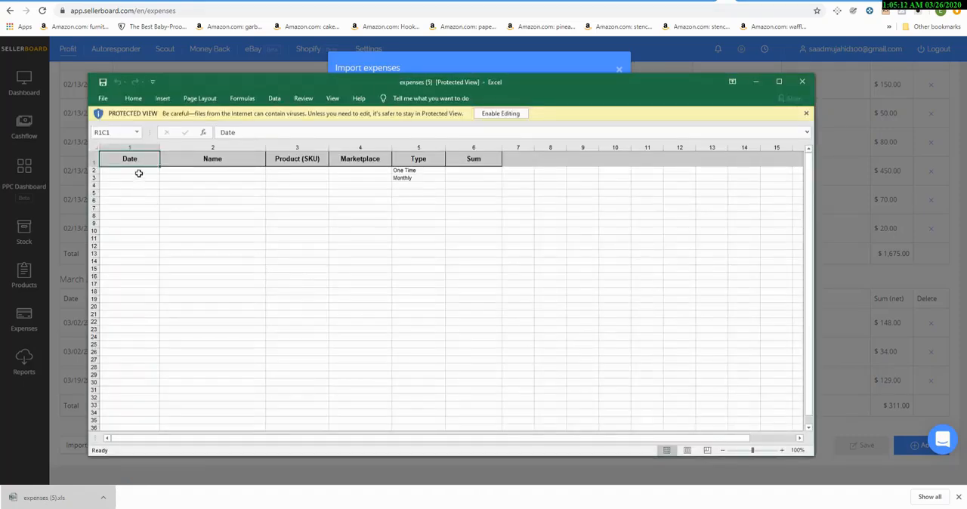
pyautogui.click(139, 171)
pyautogui.press('alt')
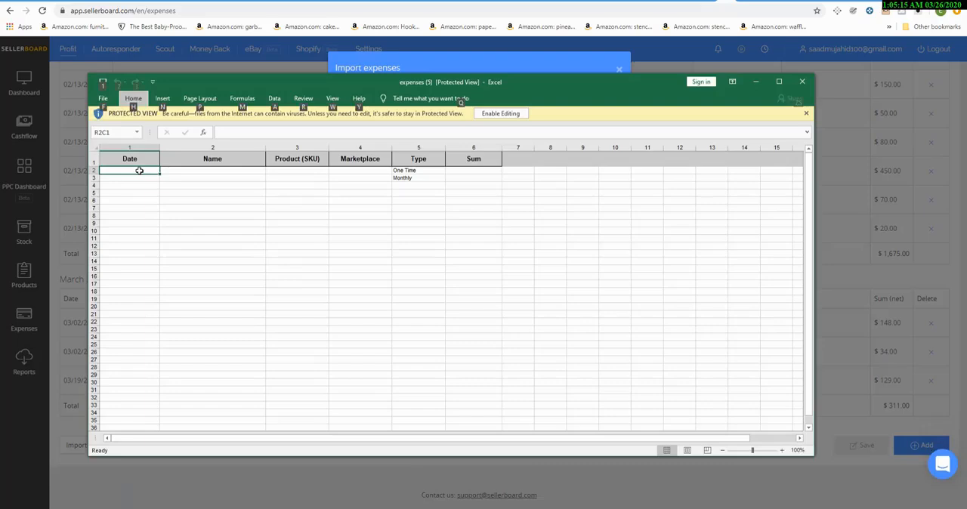
pyautogui.click(489, 113)
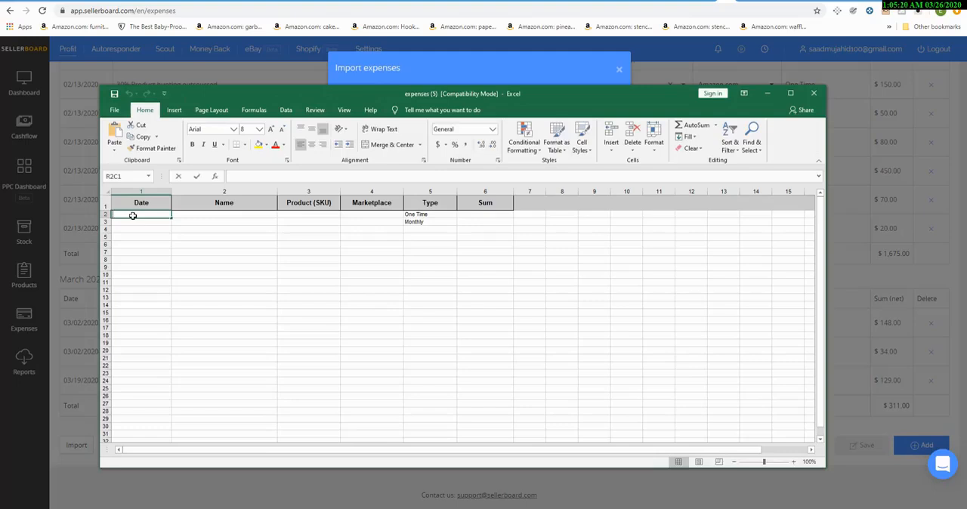
# Step: Start the first expense row with the date 3/26/2020 and the name "mo test"
pyautogui.write('3/26/')
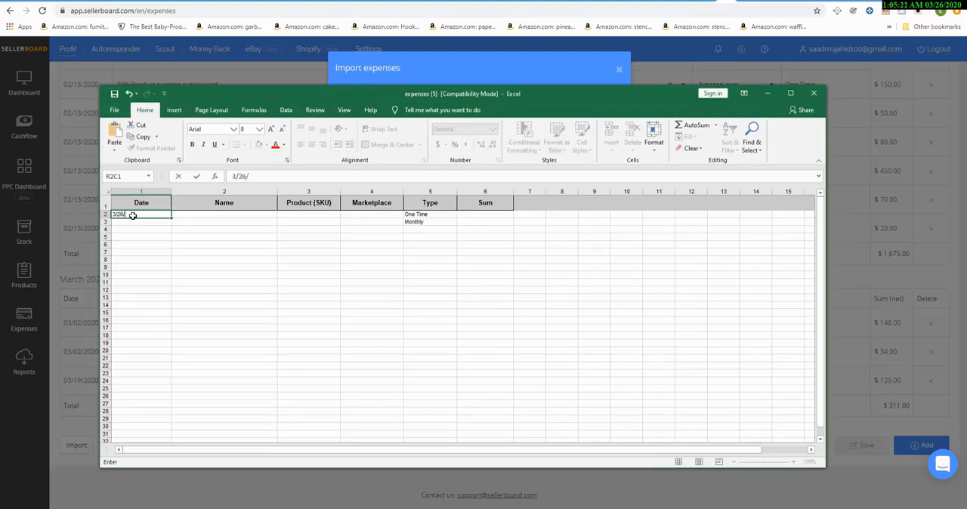
pyautogui.write('2020')
pyautogui.press('Tab')
pyautogui.write('mohs')
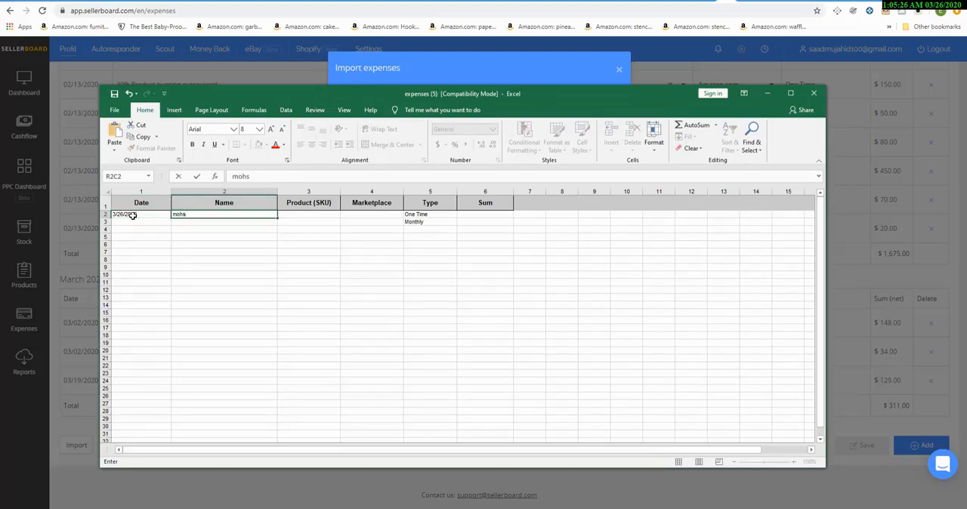
pyautogui.press('BackSpace')
pyautogui.write('test')
pyautogui.press('Tab')
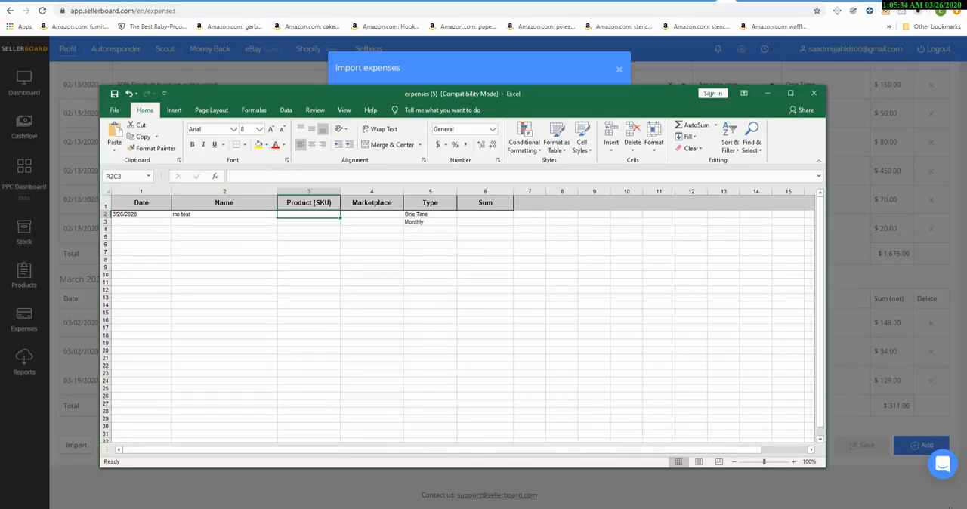
pyautogui.click(260, 508)
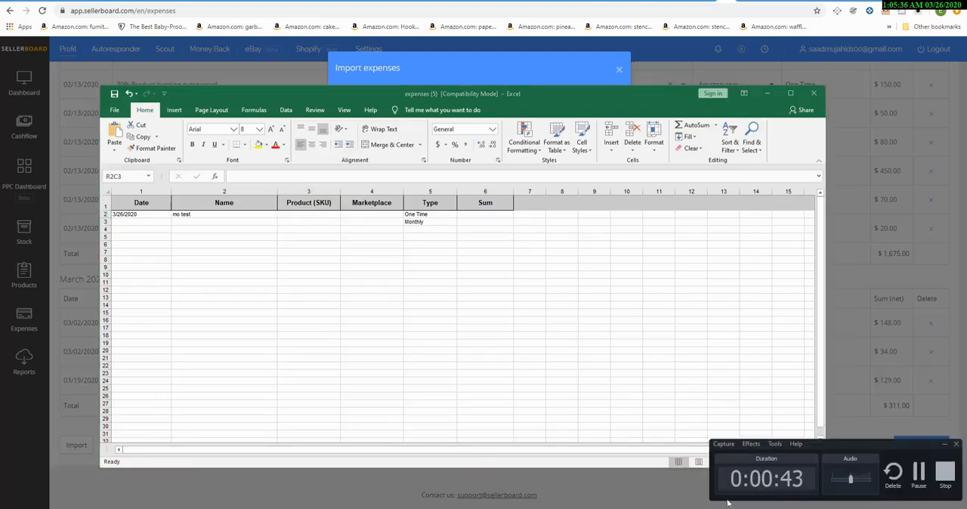
pyautogui.click(919, 474)
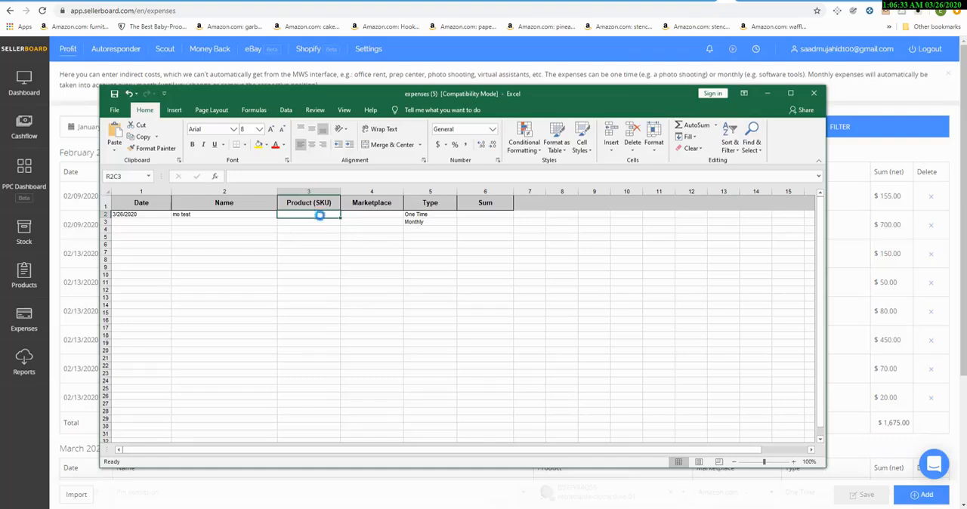
# Step: Complete the first expense row with the copied product SKU, marketplace Amazon.com and a sum of 1000, keeping the One Time type
pyautogui.click(357, 216)
pyautogui.hotkey('ctrl', 'v')
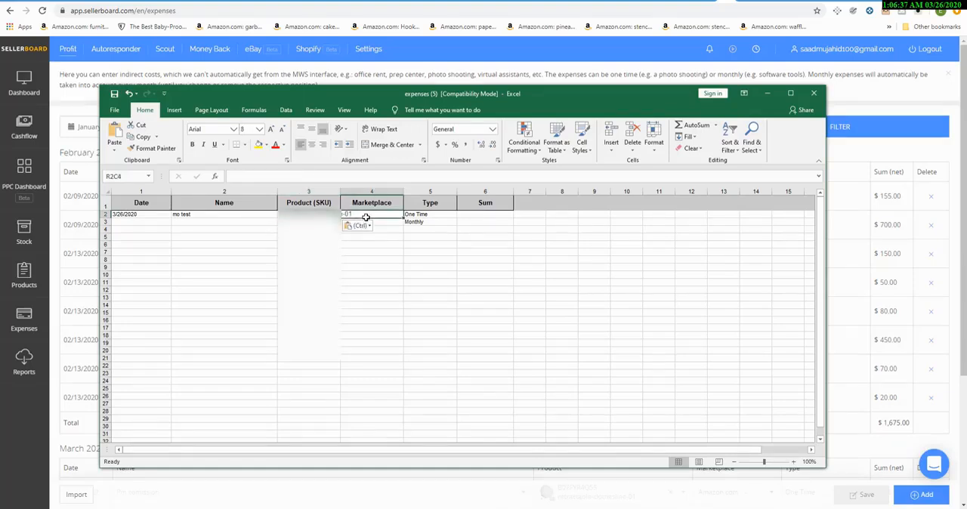
pyautogui.write('Amazon.com')
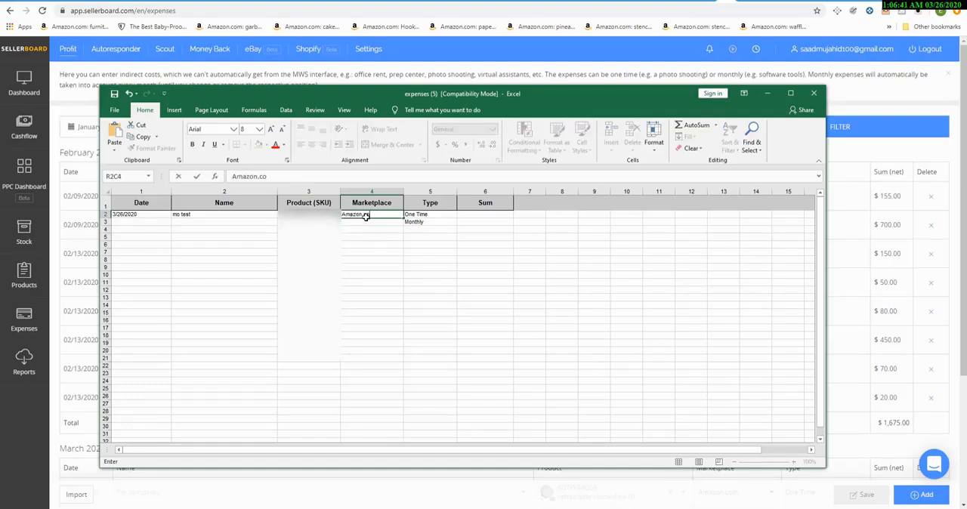
pyautogui.press('Tab')
pyautogui.press('Tab')
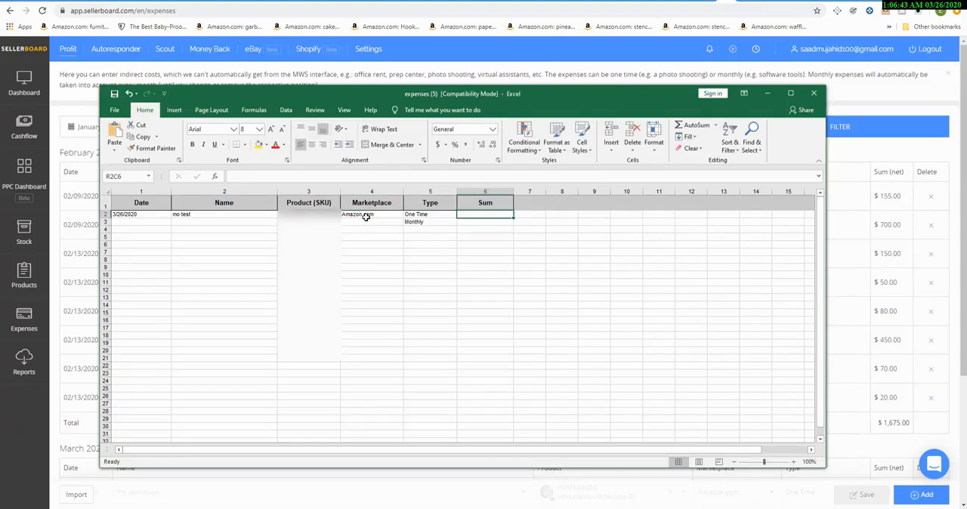
pyautogui.write('1000')
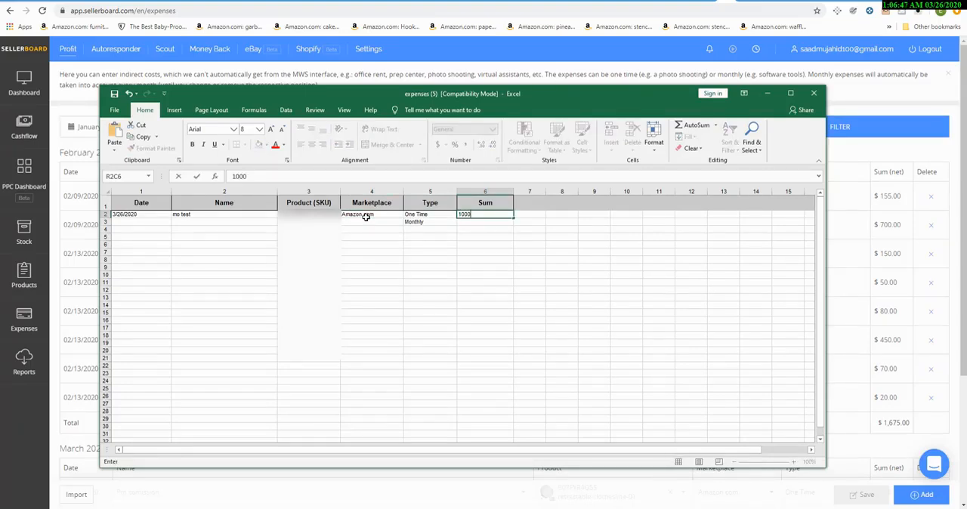
pyautogui.press('Return')
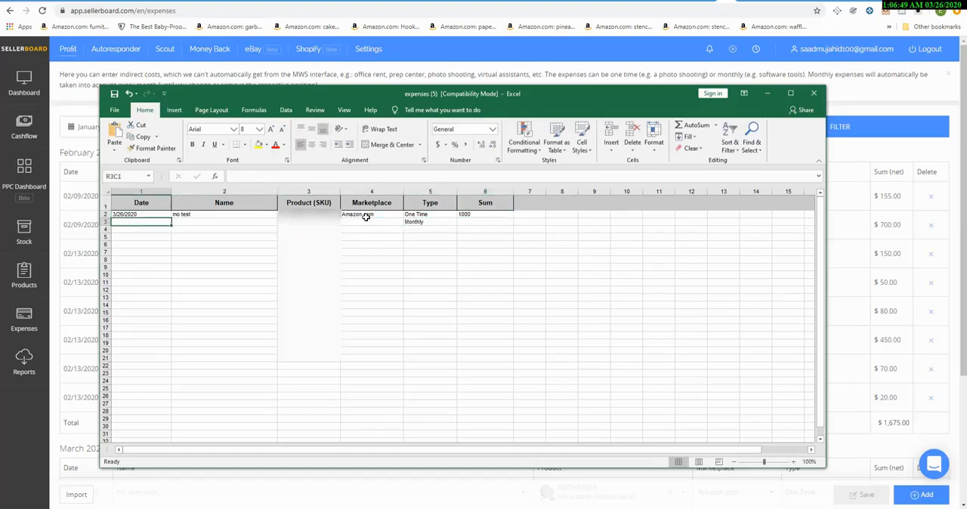
# Step: Start the second expense row with the date 3/26/2020 and the name "mo test PM"
pyautogui.write('3/26/2020')
pyautogui.press('Tab')
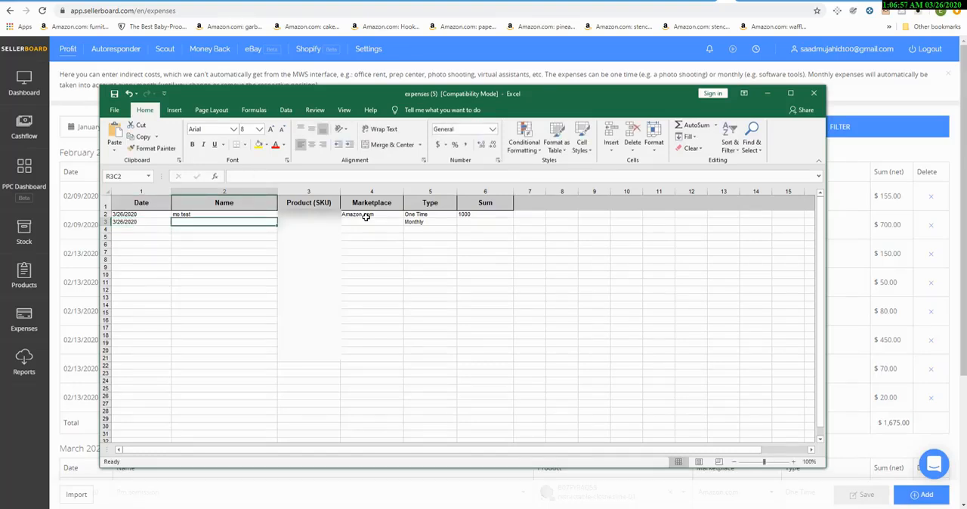
pyautogui.write('mo test')
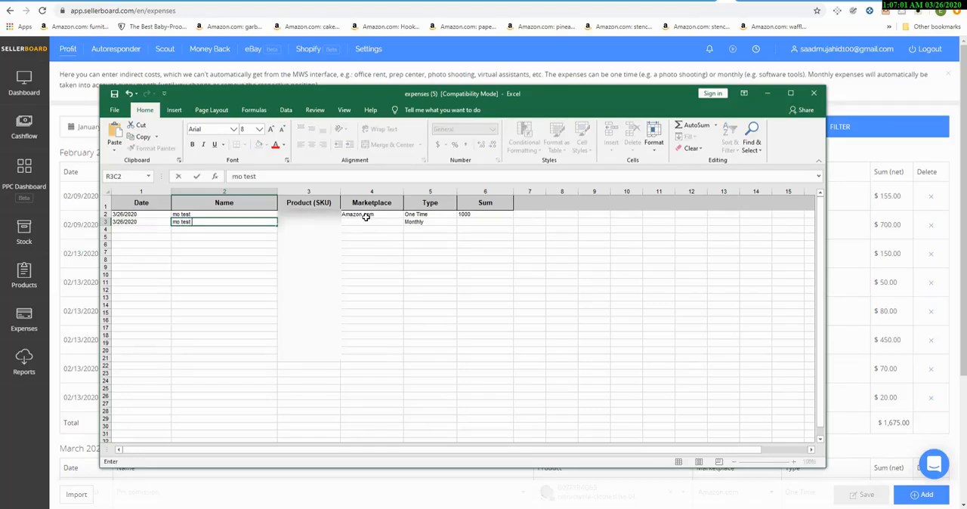
pyautogui.press('BackSpace')
pyautogui.press('BackSpace')
pyautogui.press('BackSpace')
pyautogui.write('o test PM')
pyautogui.press('Tab')
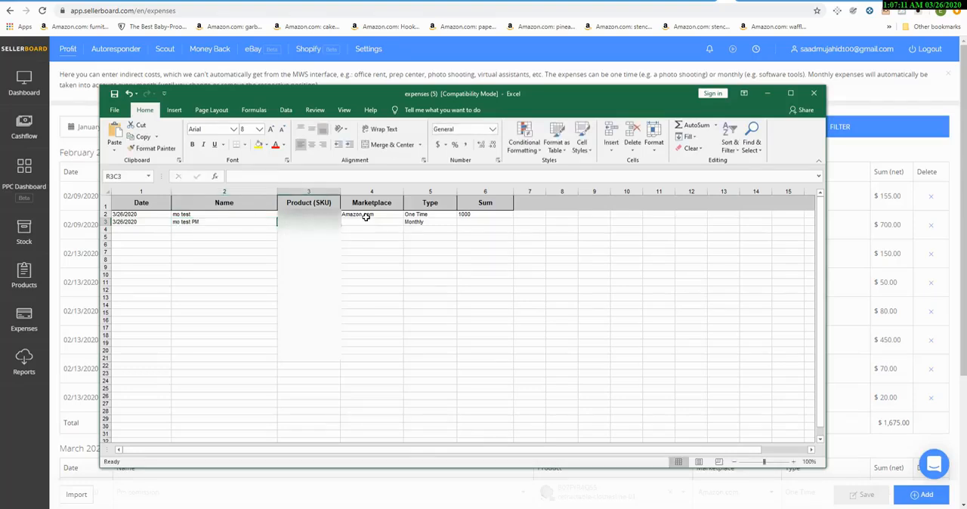
# Step: Paste the product SKU into the second expense row and set its marketplace to Amazon.com
pyautogui.hotkey('ctrl', 'v')
pyautogui.press('Tab')
pyautogui.write('Amazon.com')
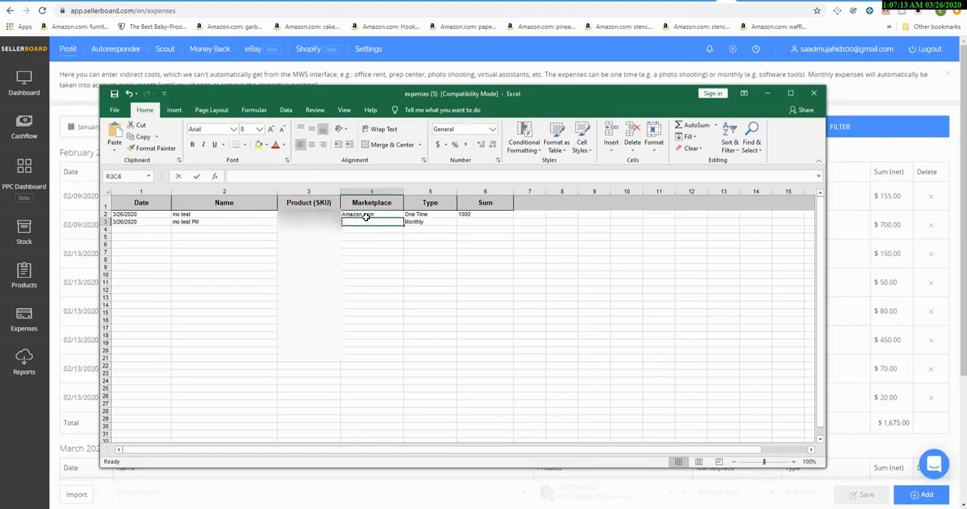
pyautogui.press('Tab')
pyautogui.press('Tab')
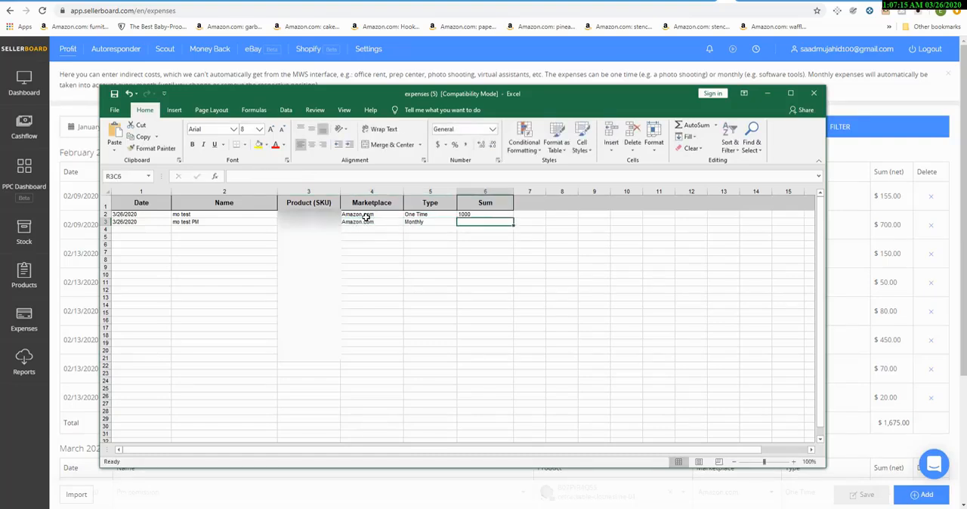
# Step: Set the second expense row's type to One Time and its sum to 15
pyautogui.press('Left')
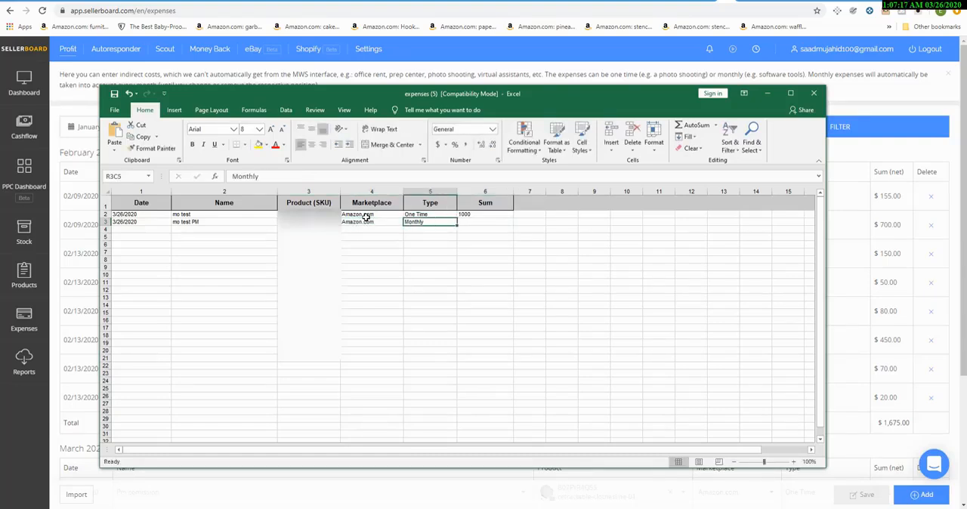
pyautogui.write('One Time')
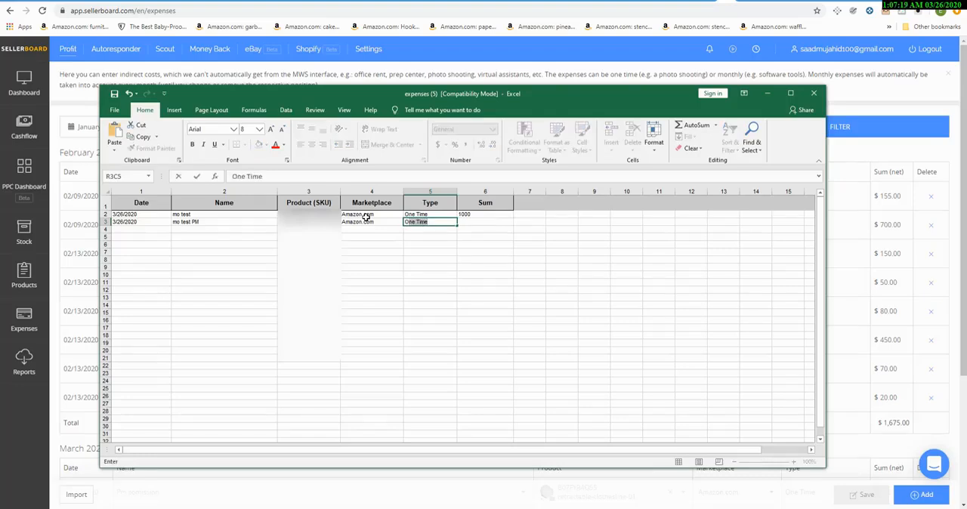
pyautogui.press('Tab')
pyautogui.write('1')
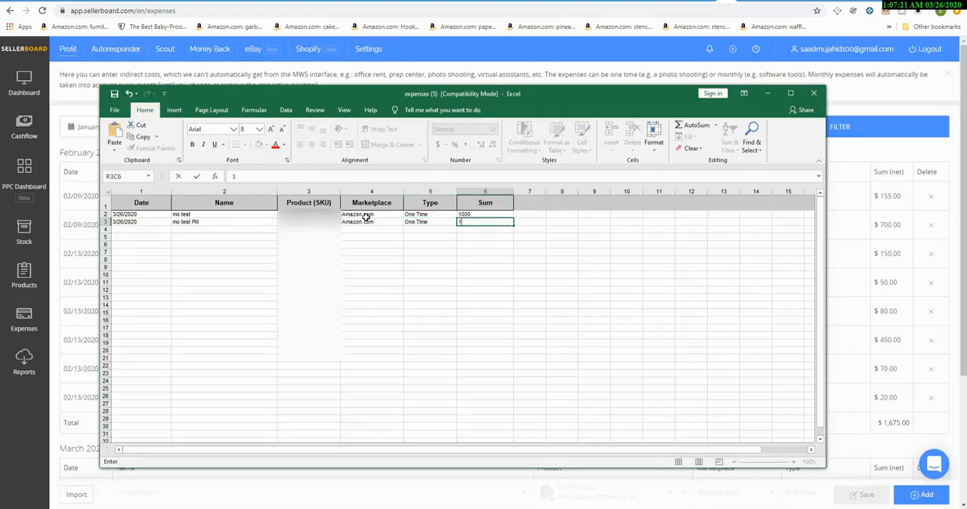
pyautogui.write('5')
pyautogui.press('Return')
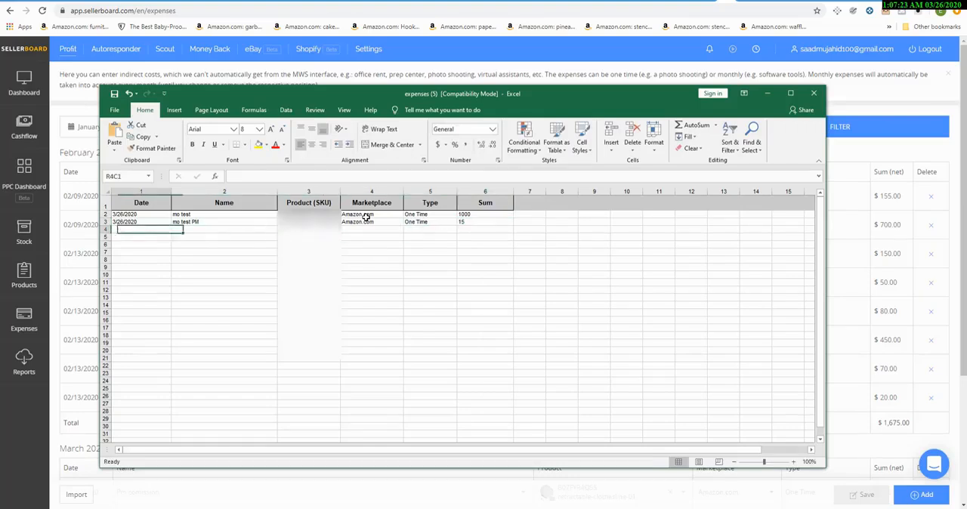
# Step: Start the third expense row with the date 3/26/2020 and the name "hyper return test"
pyautogui.write('3/26/2020')
pyautogui.press('Tab')
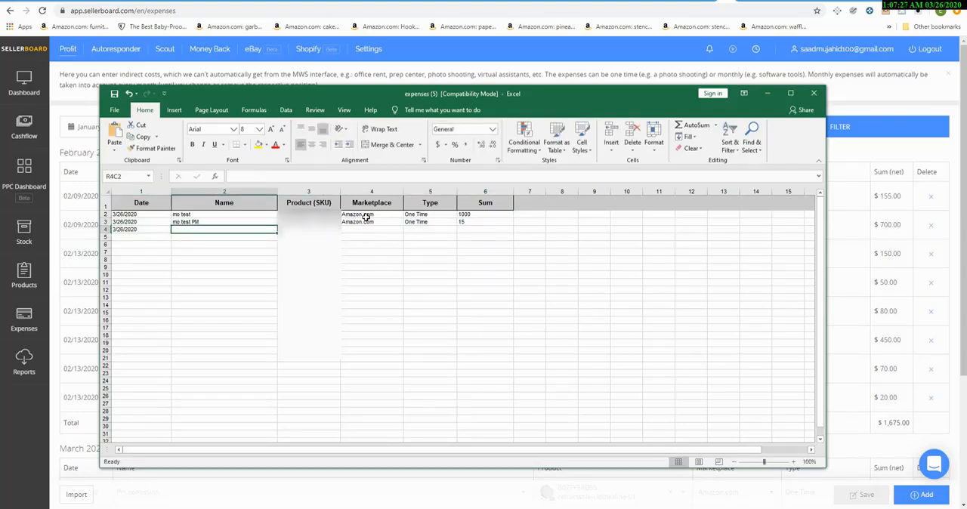
pyautogui.write('hyper')
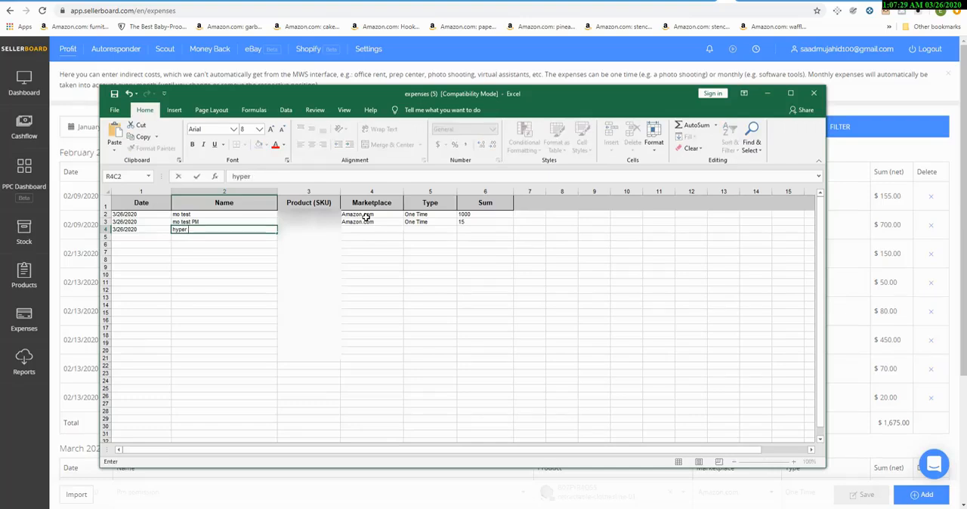
pyautogui.press('BackSpace')
pyautogui.press('BackSpace')
pyautogui.press('BackSpace')
pyautogui.write('mo t')
pyautogui.press('BackSpace')
pyautogui.press('BackSpace')
pyautogui.press('BackSpace')
pyautogui.write('hyper return')
pyautogui.press('Tab')
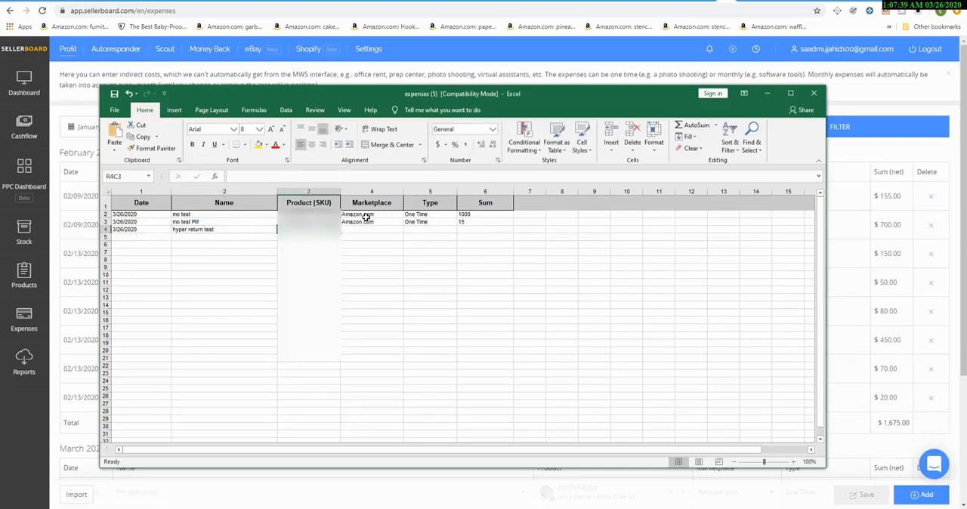
# Step: Complete the third expense row with the copied product SKU, marketplace Amazon.com, type One Time and a sum of 8
pyautogui.hotkey('ctrl', 'v')
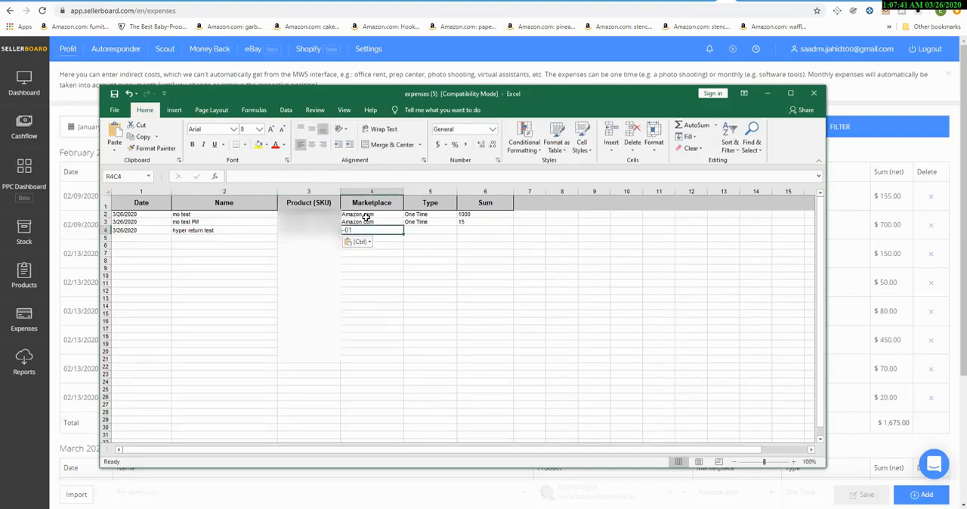
pyautogui.write('Amazon.com')
pyautogui.press('Tab')
pyautogui.write('o')
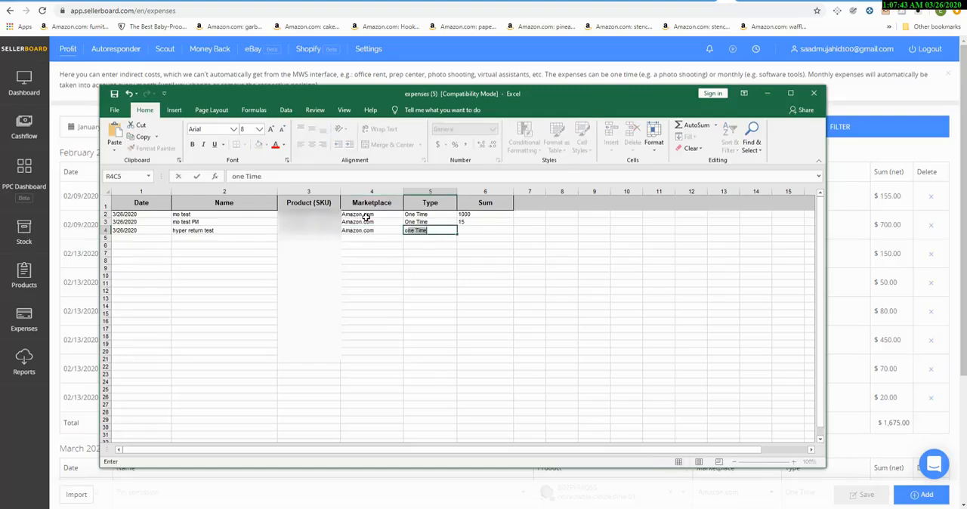
pyautogui.press('Tab')
pyautogui.write('15')
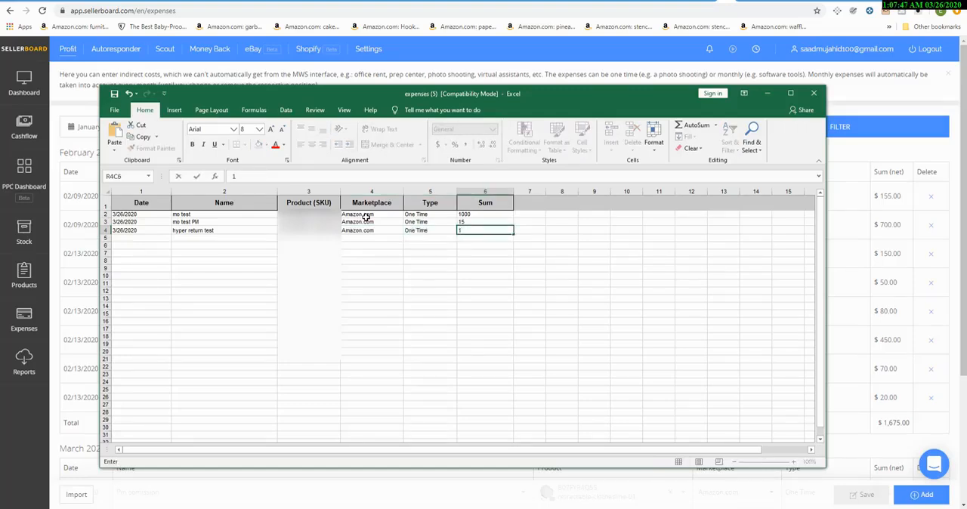
pyautogui.press('BackSpace')
pyautogui.write('8')
pyautogui.press('Tab')
pyautogui.press('Return')
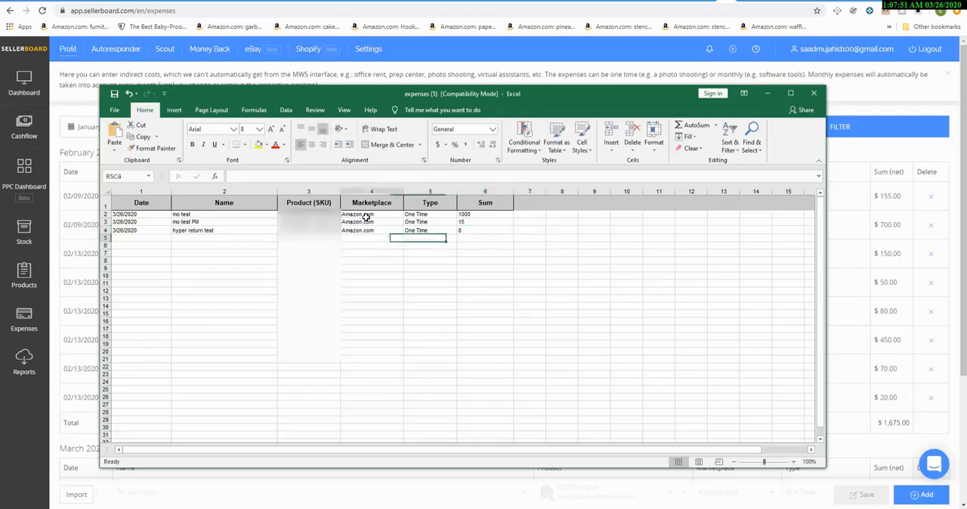
# Step: Start the fourth expense row with the date 3/26/2020 and the name "hyper return test"
pyautogui.press('Left')
pyautogui.write('3/26/2020')
pyautogui.press('Tab')
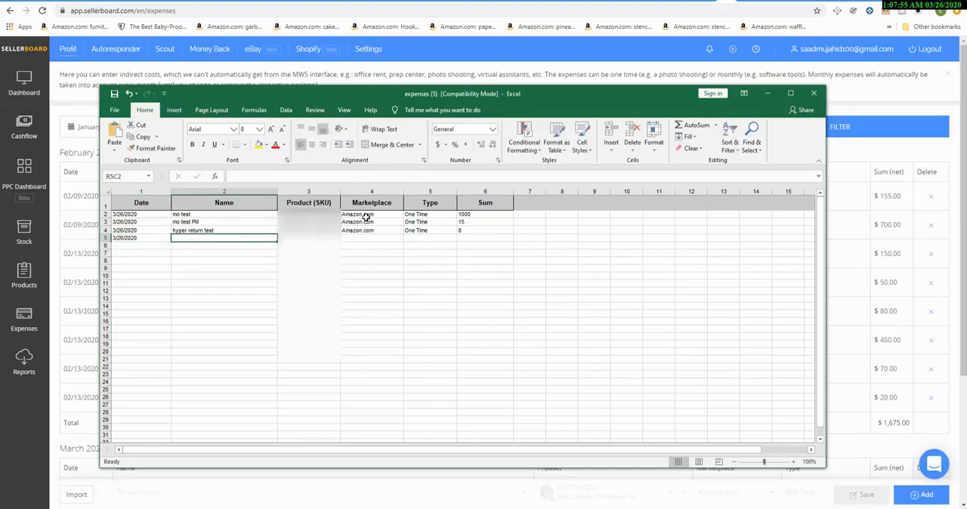
pyautogui.write('hyper return test')
pyautogui.press('Tab')
pyautogui.press('Tab')
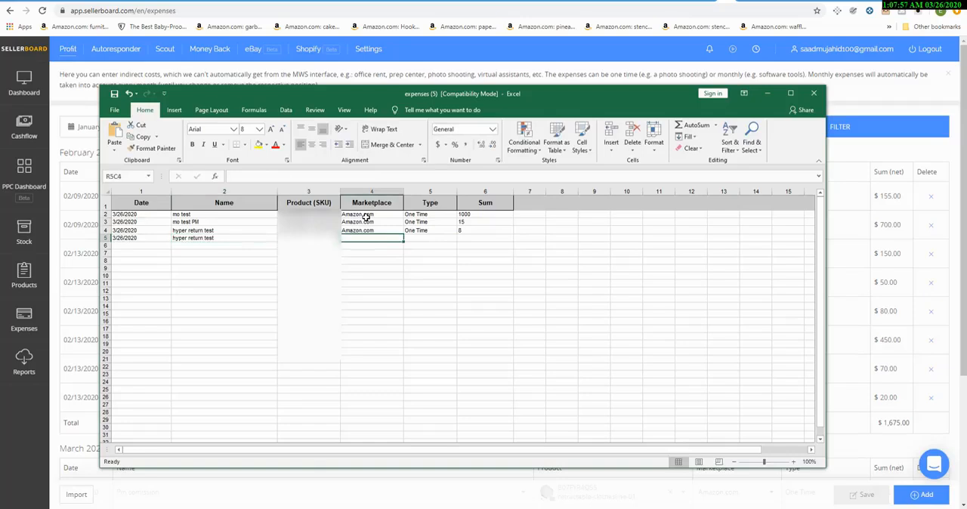
# Step: Complete the fourth expense row with the copied product SKU, marketplace Amazon.com, type One Time and a sum of 8
pyautogui.write('-01')
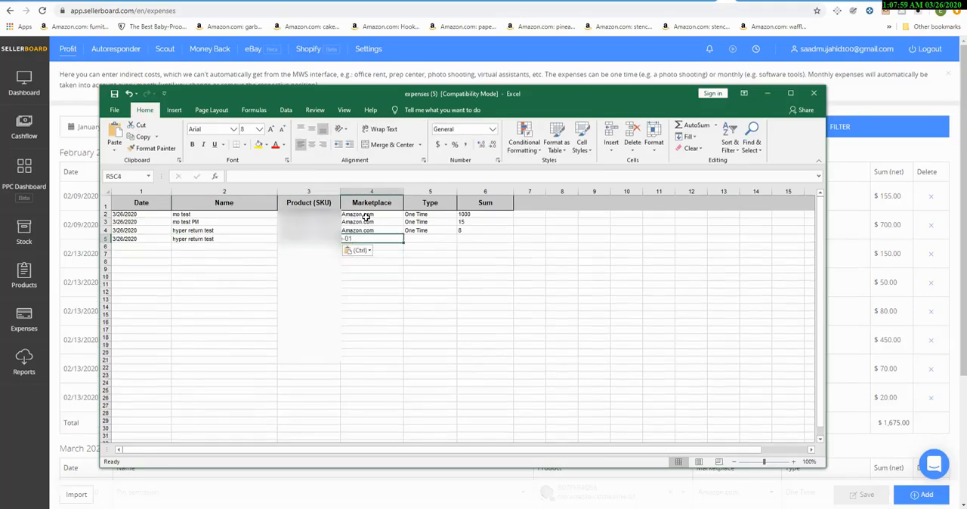
pyautogui.write('Amazon.com')
pyautogui.press('Tab')
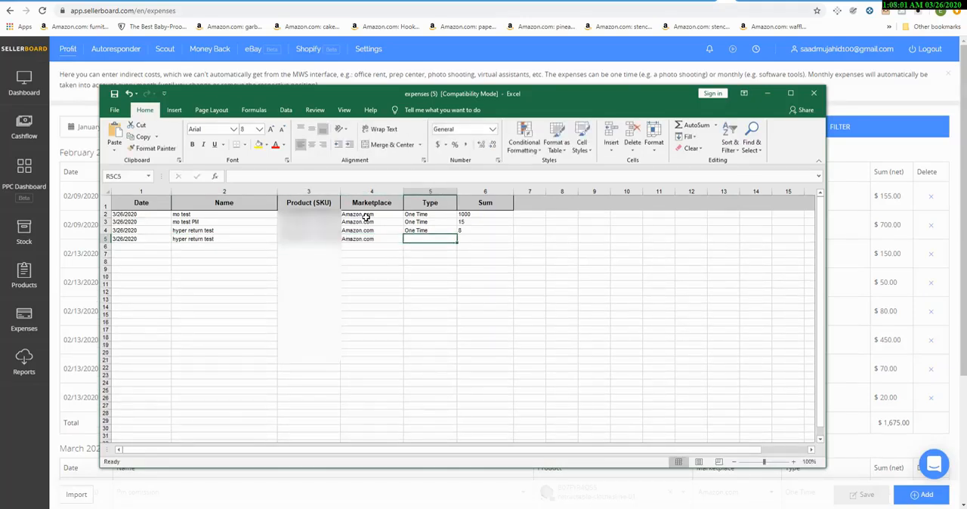
pyautogui.write('o')
pyautogui.press('Tab')
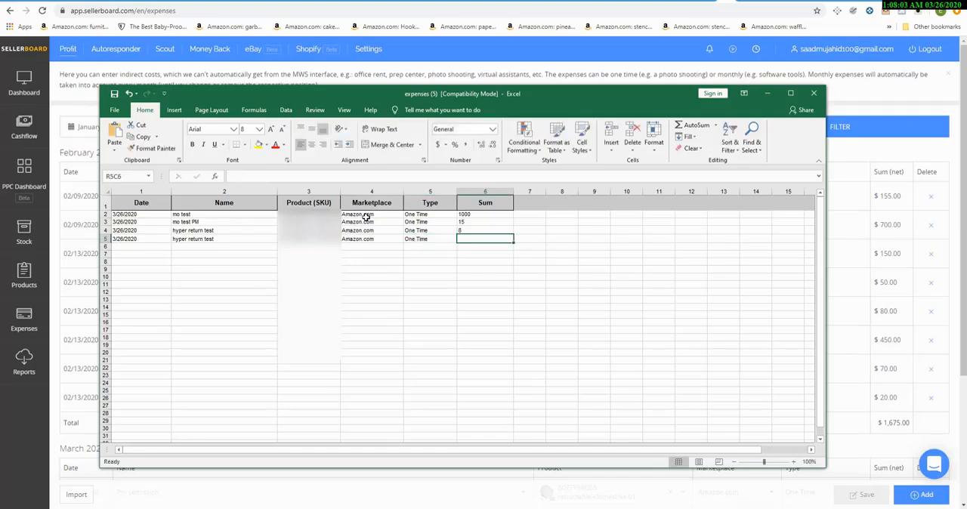
pyautogui.write('8')
pyautogui.press('Return')
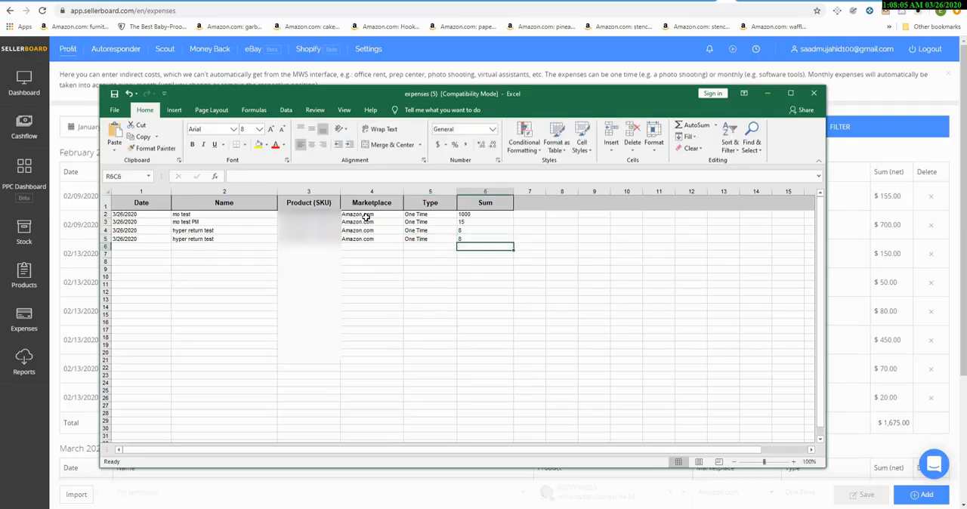
# Step: Start the fifth expense row with the date 3/26/2020 and the name "mo test PM"
pyautogui.press('Left')
pyautogui.press('Left')
pyautogui.press('Left')
pyautogui.press('Left')
pyautogui.press('Left')
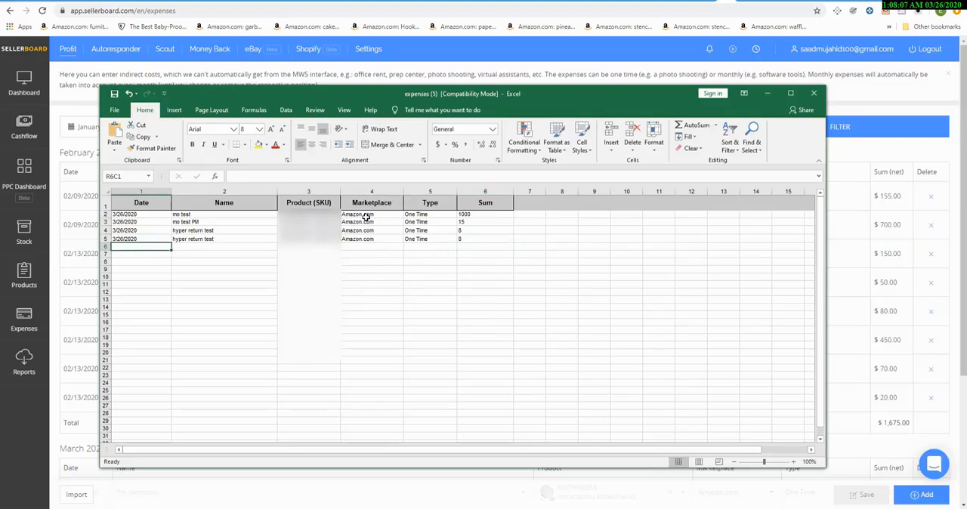
pyautogui.write('3/26/2020')
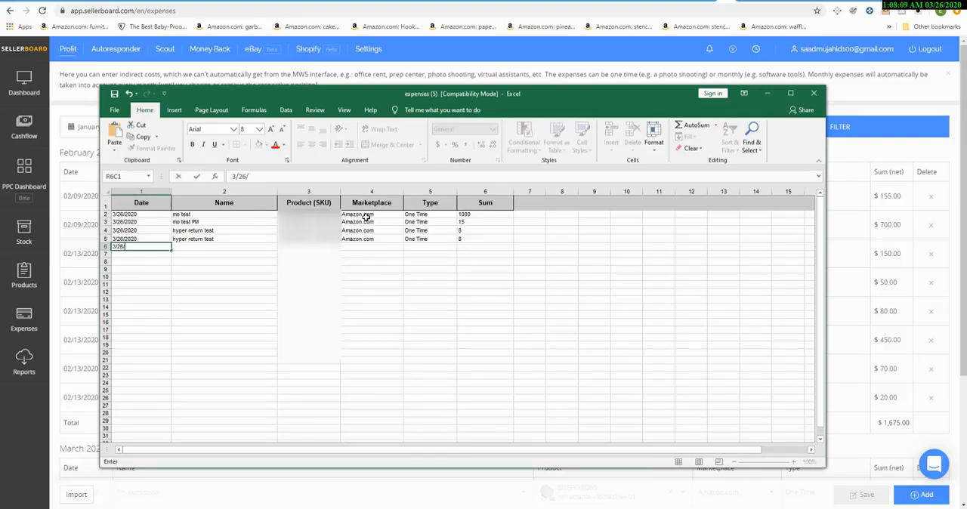
pyautogui.press('Tab')
pyautogui.write('mo test PM')
pyautogui.press('Tab')
pyautogui.press('Tab')
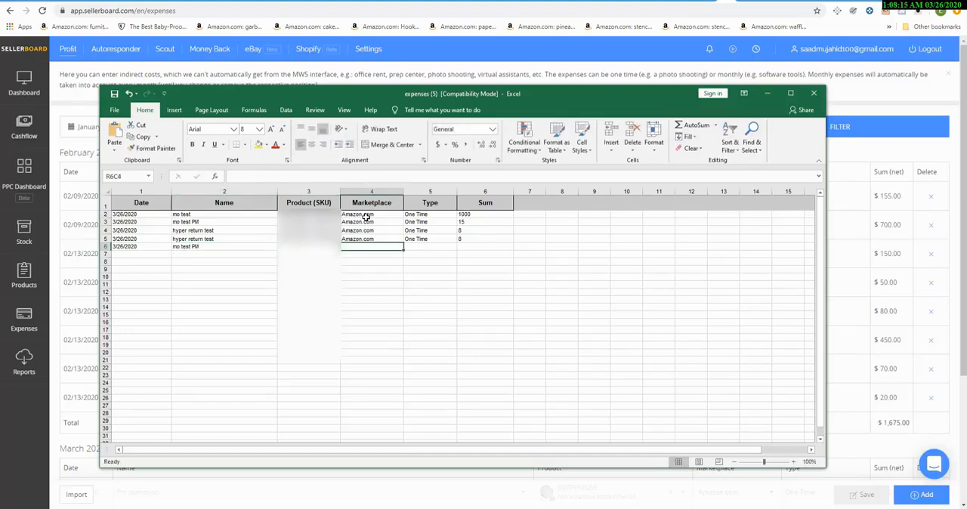
# Step: Complete the fifth expense row with the copied product SKU, marketplace Amazon.com, type One Time and a sum of 15
pyautogui.press('Down')
pyautogui.press('Left')
pyautogui.press('Up')
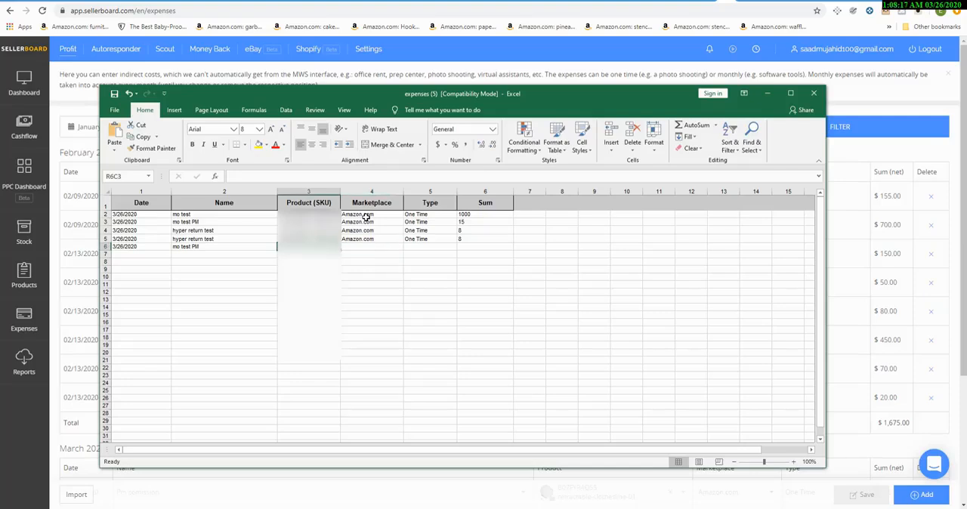
pyautogui.press('Right')
pyautogui.hotkey('ctrl', 'v')
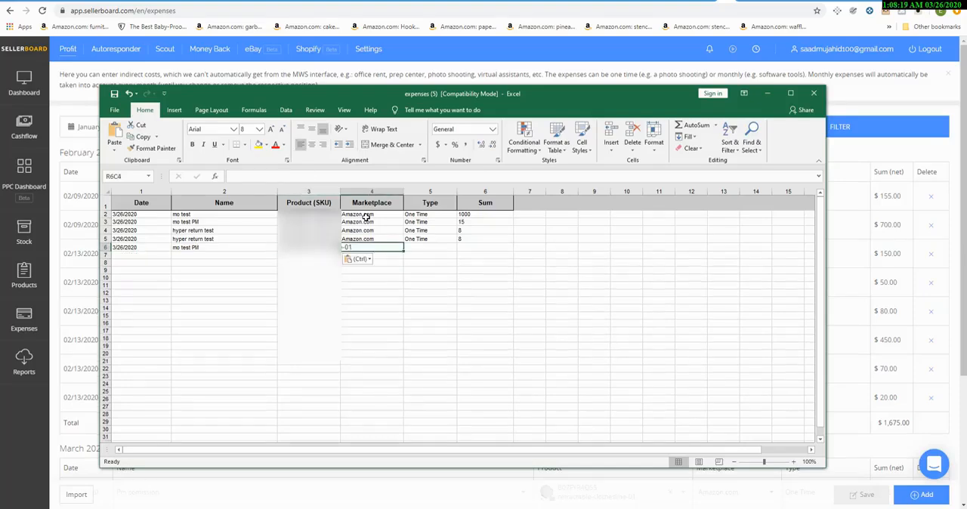
pyautogui.write('Amazon.com')
pyautogui.press('Tab')
pyautogui.write('One Time')
pyautogui.press('Tab')
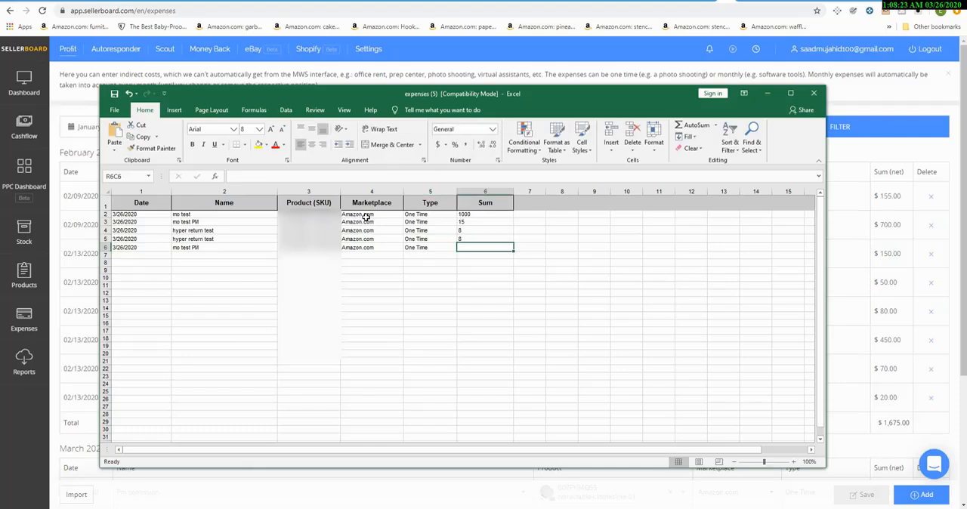
pyautogui.write('15')
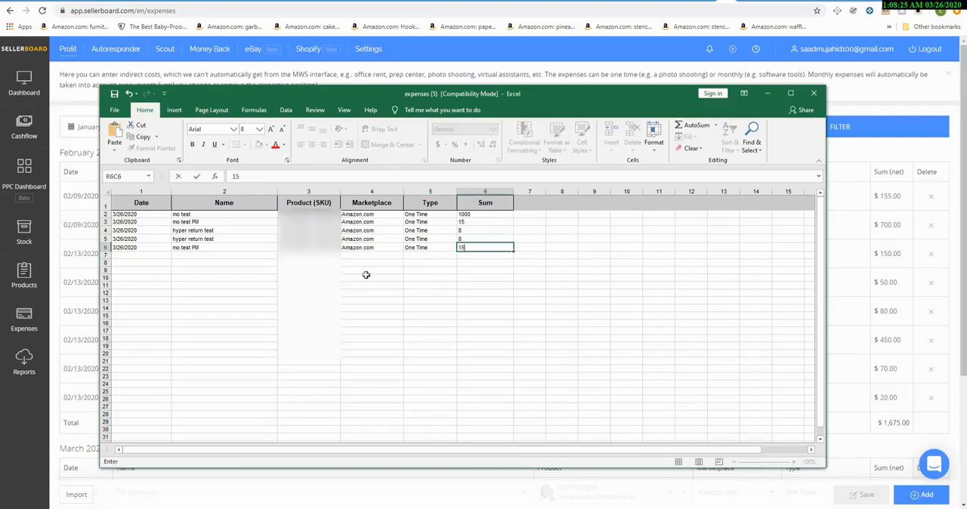
# Step: Save the filled-in expenses (5) workbook in its current format and close it
pyautogui.click(114, 95)
pyautogui.click(497, 346)
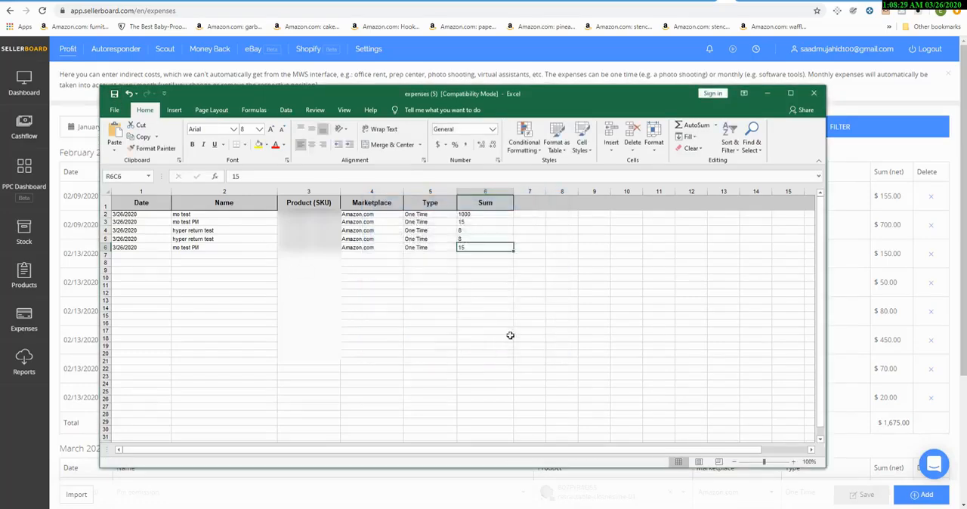
pyautogui.click(816, 94)
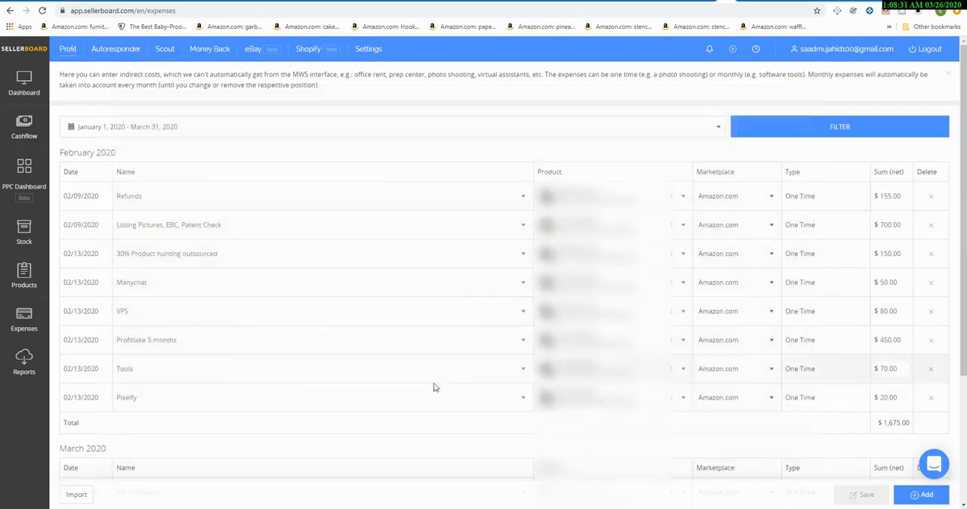
# Step: Import expenses (5).xls from the Downloads folder into the expenses list and check the March 2020 entries
pyautogui.click(77, 494)
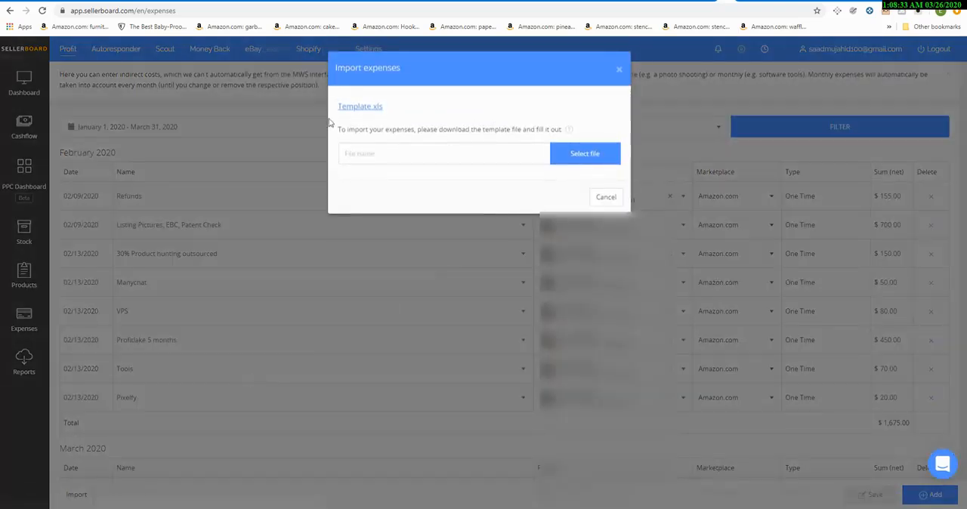
pyautogui.click(584, 155)
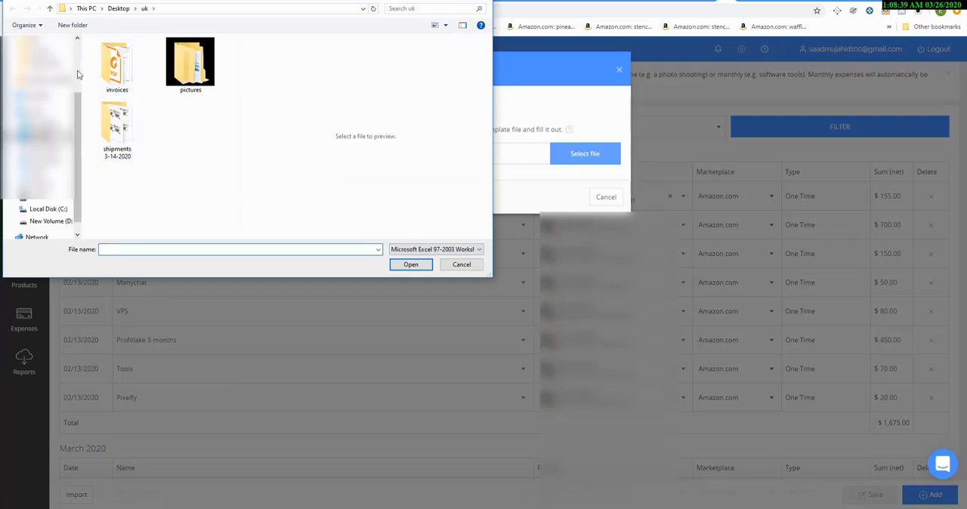
pyautogui.scroll(5, 71, 76)
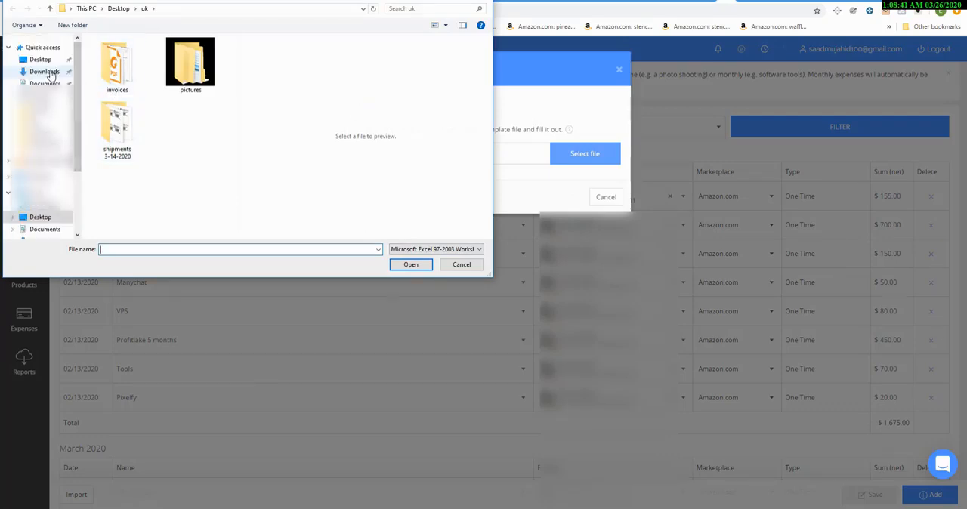
pyautogui.click(68, 73)
pyautogui.click(119, 69)
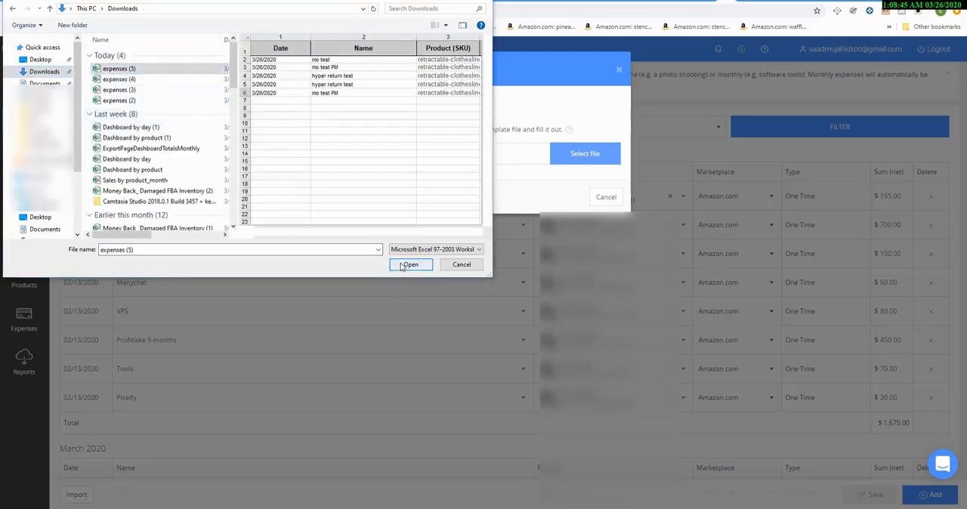
pyautogui.click(403, 265)
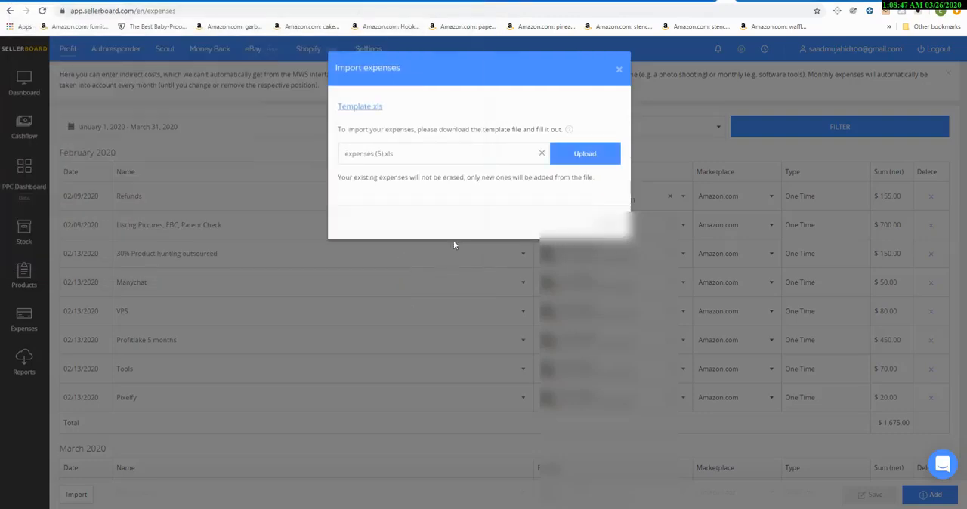
pyautogui.click(572, 153)
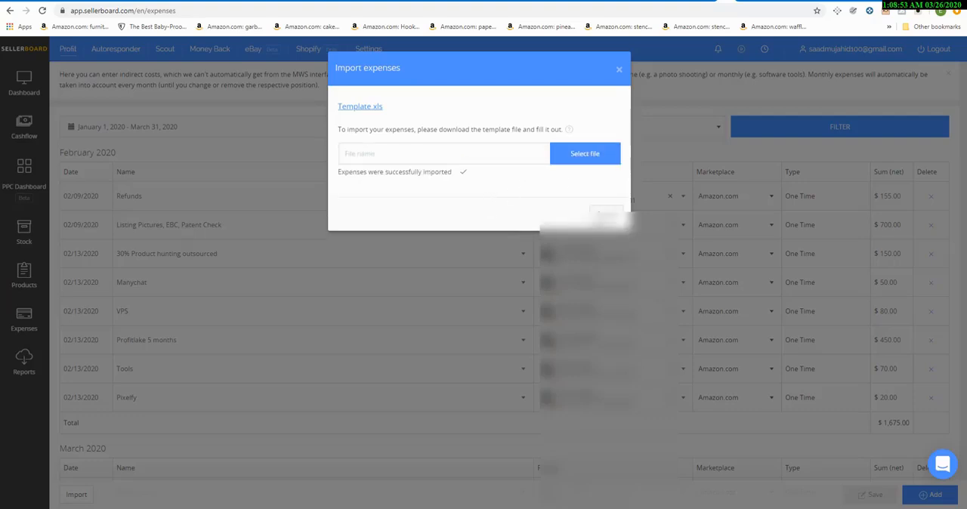
pyautogui.click(605, 215)
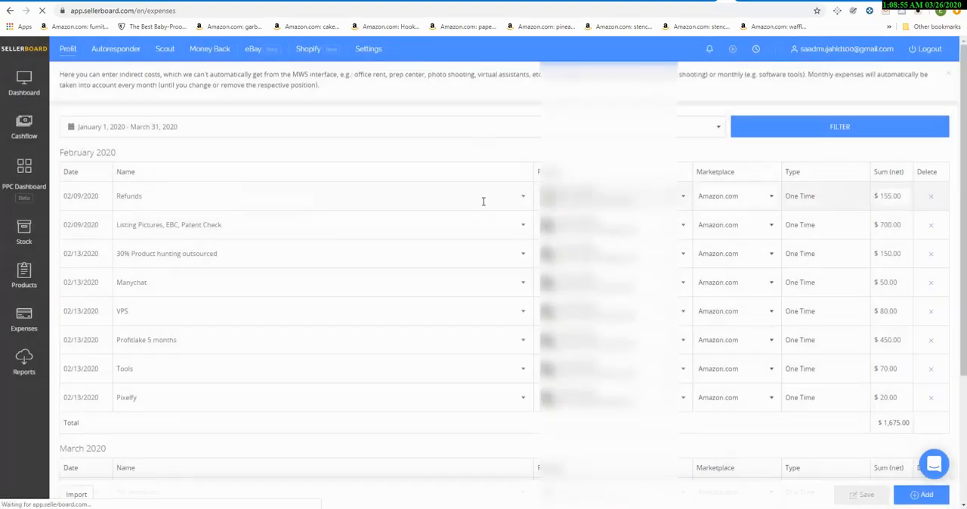
pyautogui.scroll(-4, 484, 285)
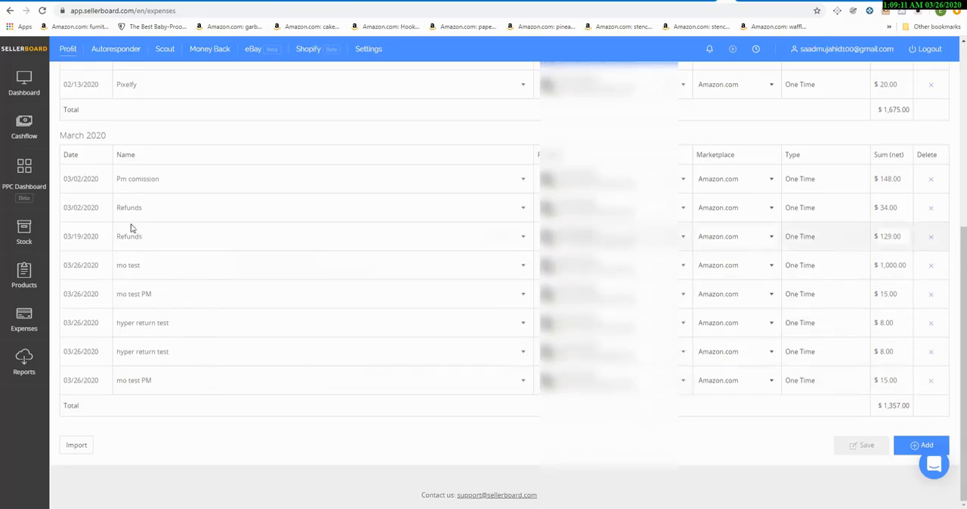
# Step: Open the dashboard's P&L view and filter it to the single day March 26, 2020
pyautogui.click(23, 133)
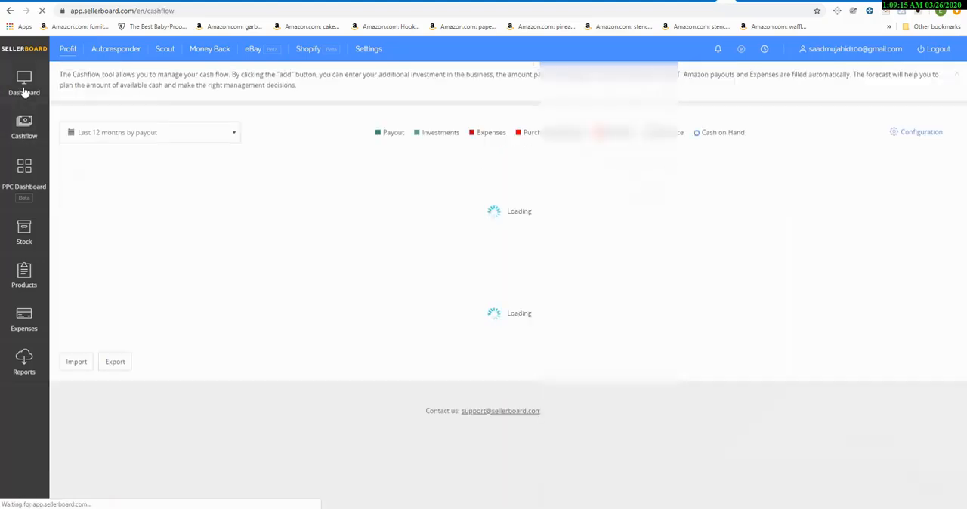
pyautogui.click(23, 90)
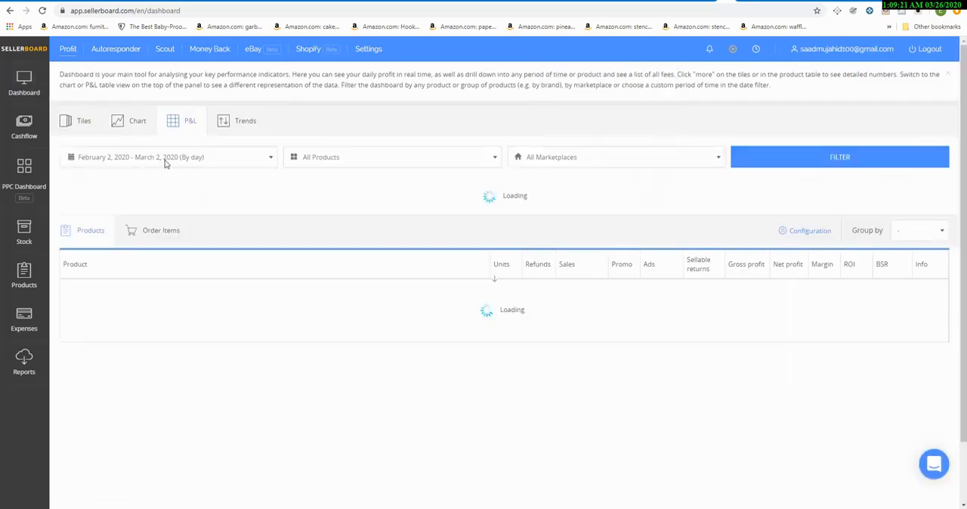
pyautogui.click(271, 163)
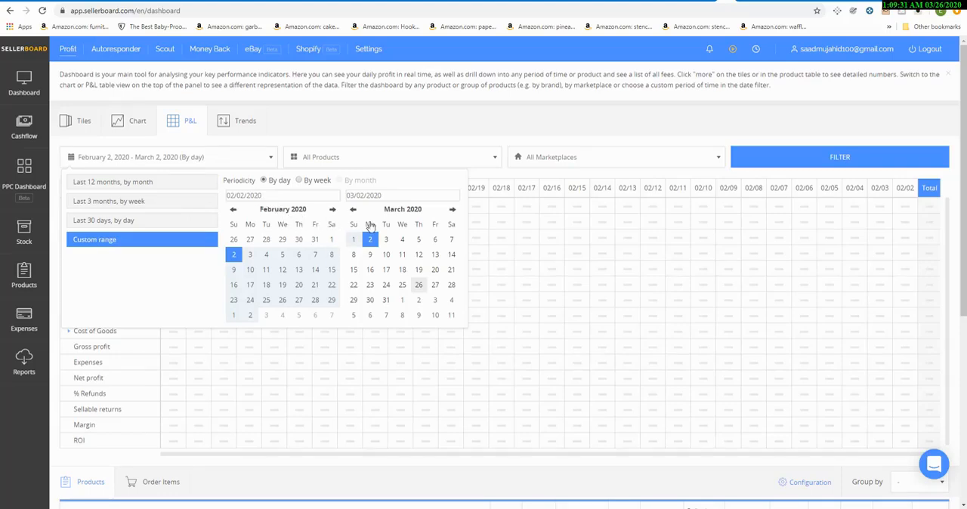
pyautogui.click(333, 211)
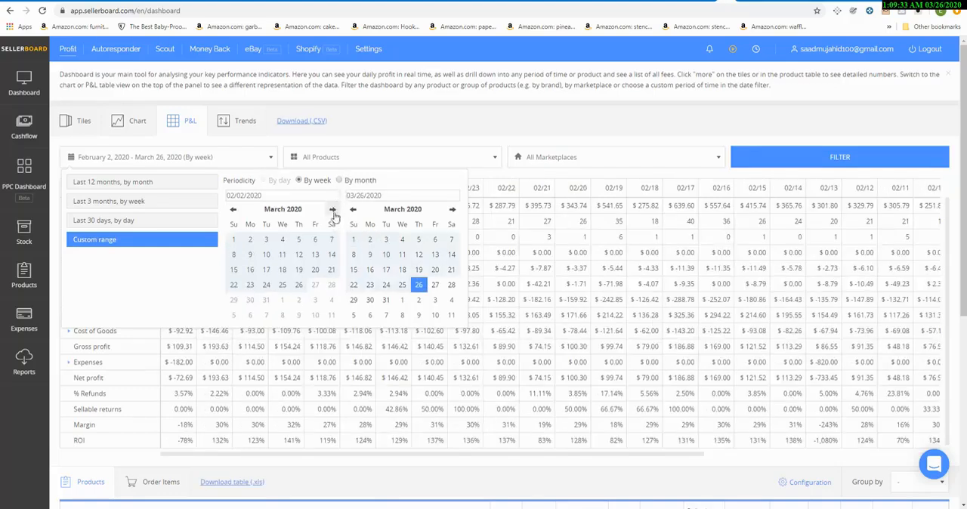
pyautogui.click(333, 210)
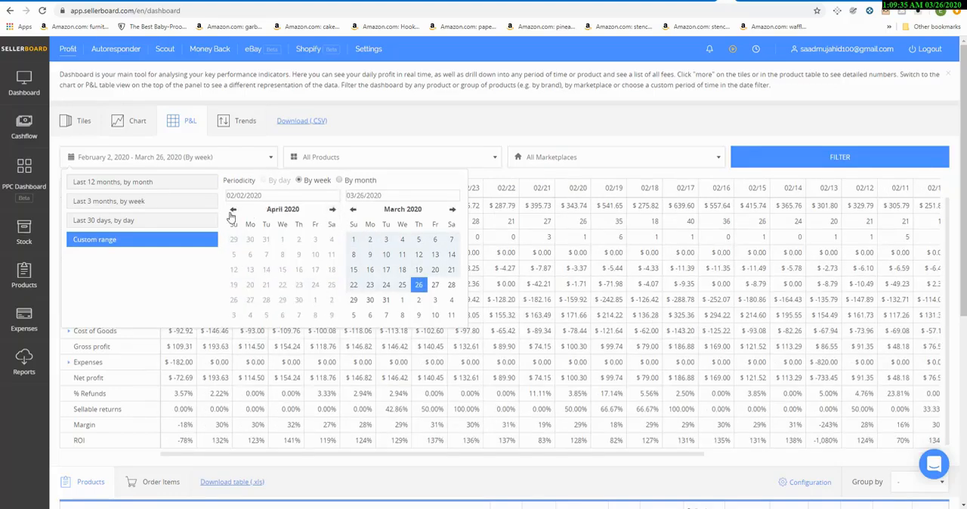
pyautogui.click(232, 210)
pyautogui.click(299, 285)
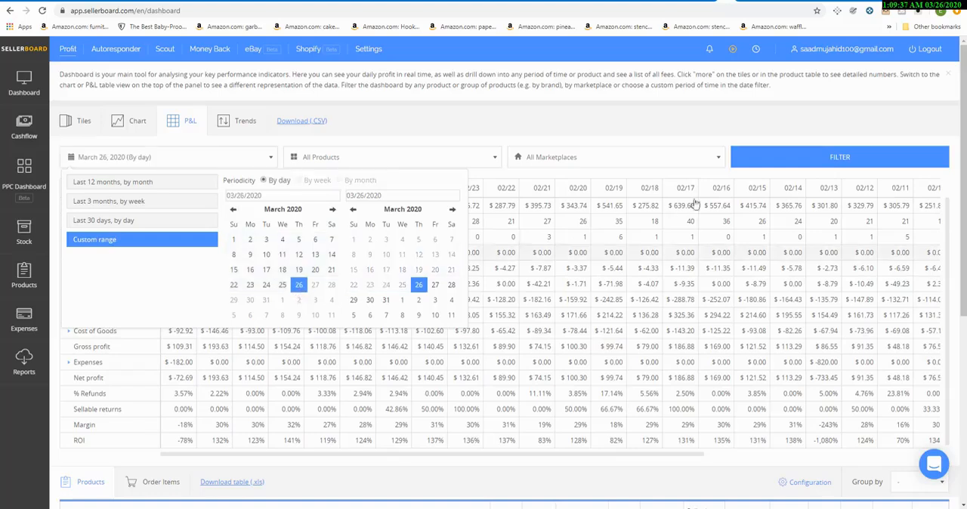
pyautogui.click(749, 167)
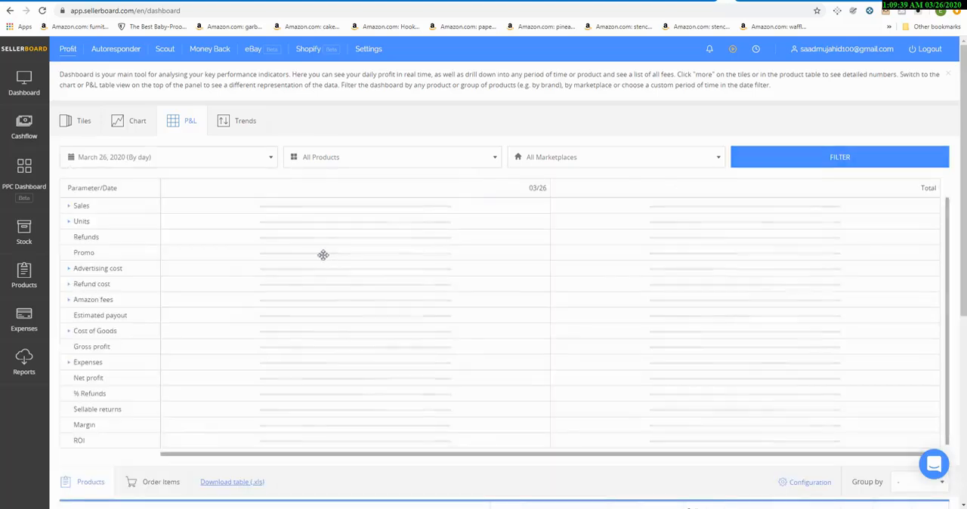
# Step: Expand the Expenses row in the P&L and review the individual expense entries for March 26, 2020
pyautogui.click(72, 363)
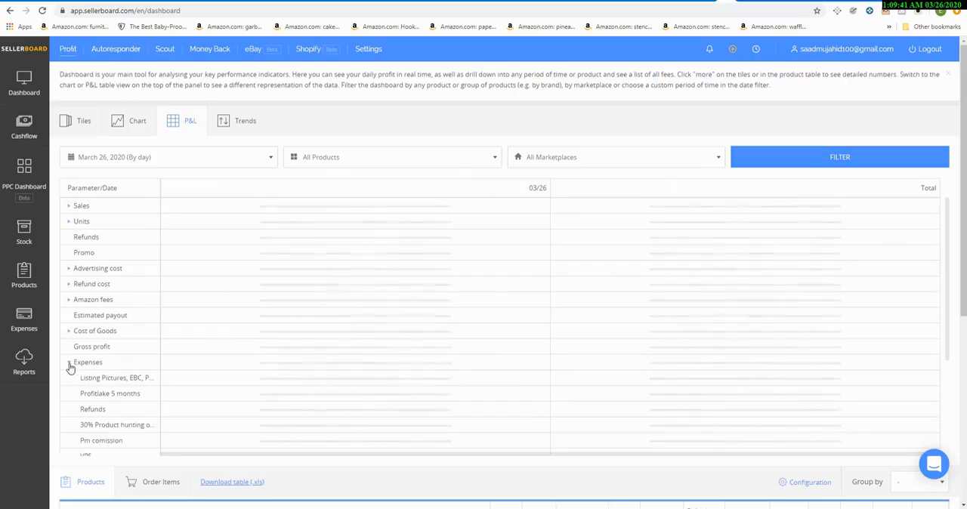
pyautogui.scroll(-2, 93, 360)
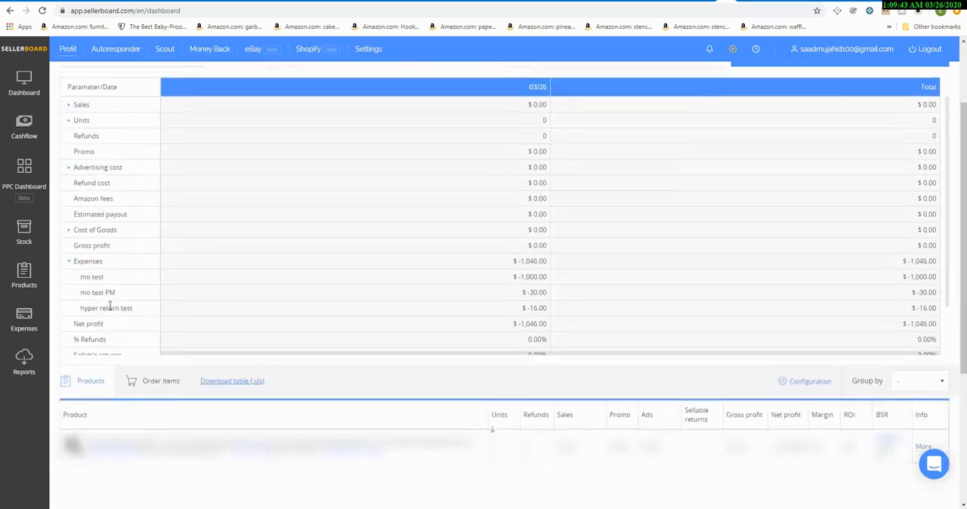
pyautogui.scroll(2, 110, 306)
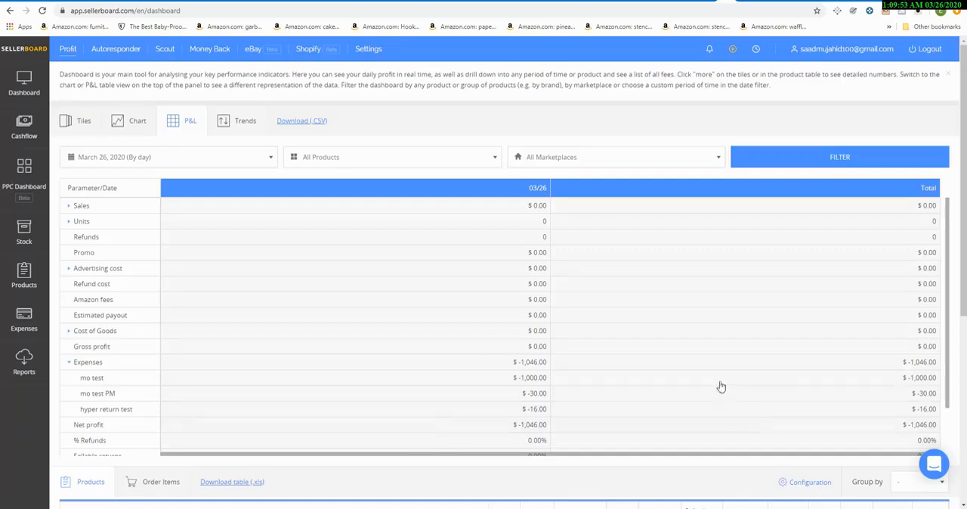
# Step: Go to the Money Back section and read how the Lost & Damaged report works
pyautogui.click(849, 508)
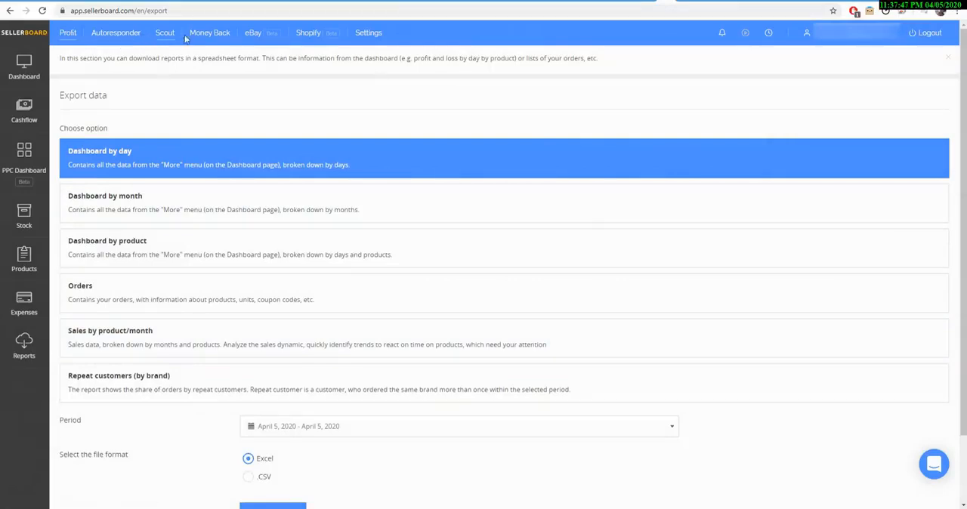
pyautogui.click(225, 38)
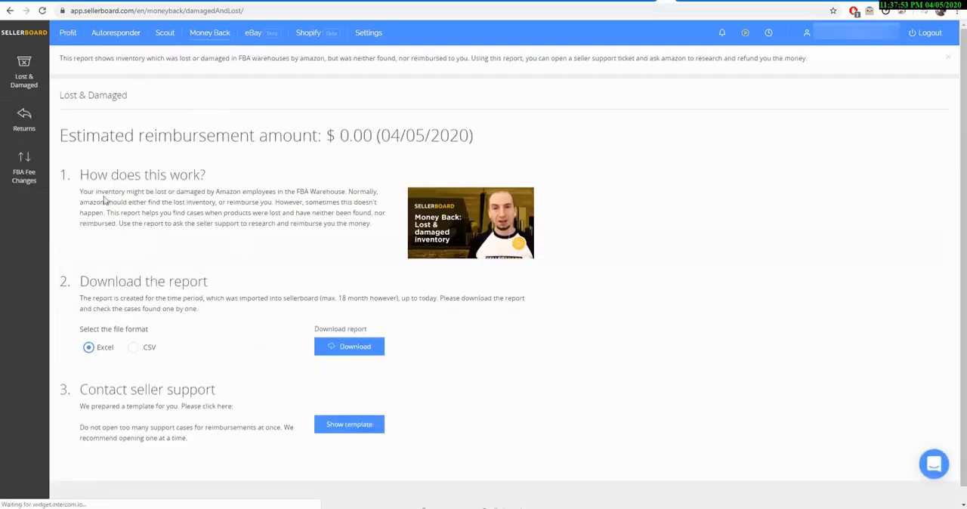
pyautogui.moveTo(104, 193); pyautogui.dragTo(378, 225)
pyautogui.click(394, 282)
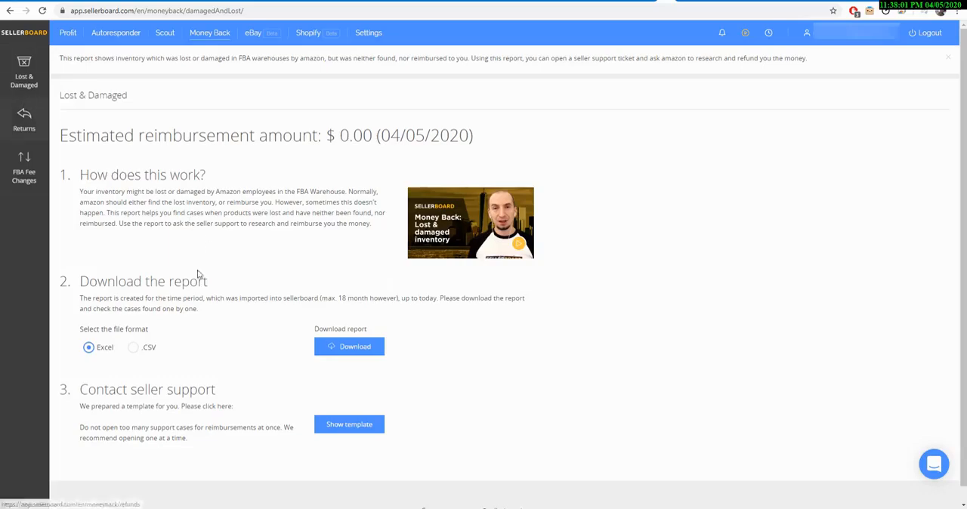
# Step: Download the Lost & Damaged report in Excel format as "Money Back_ Damaged FBA Inventory" into the reports folder and open it
pyautogui.click(371, 351)
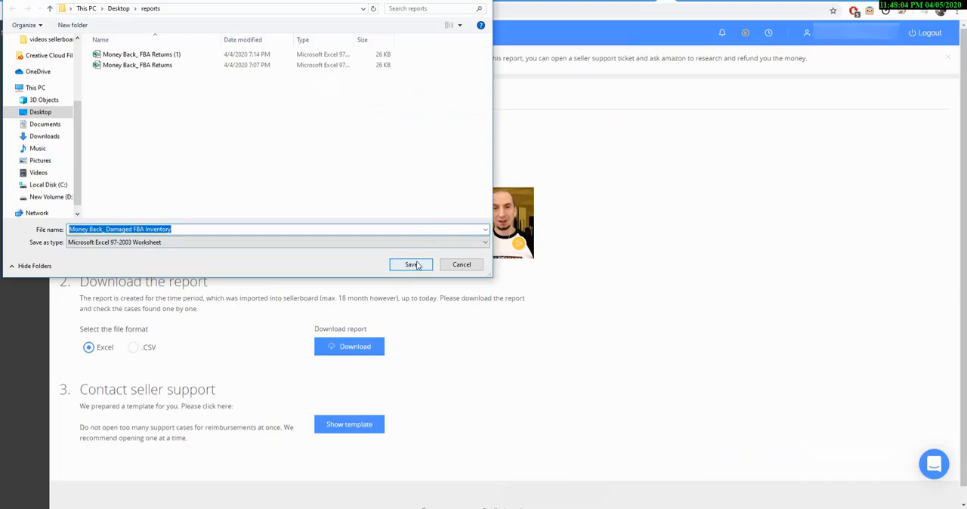
pyautogui.click(415, 266)
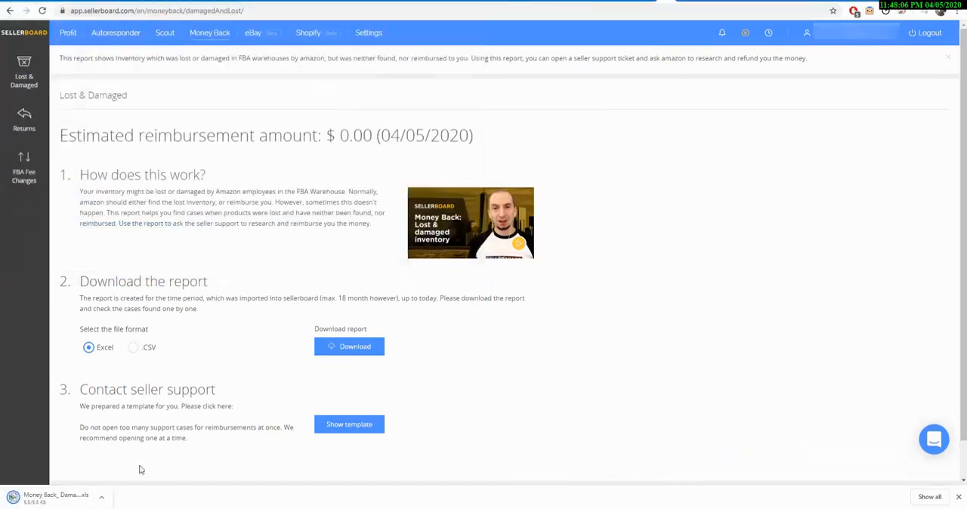
pyautogui.click(62, 498)
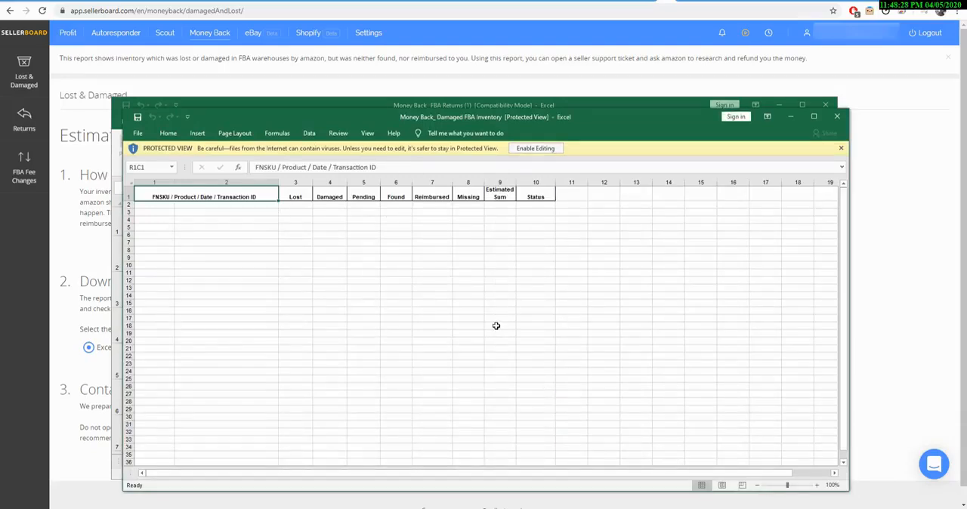
# Step: Look through the damaged inventory worksheet and close the workbook
pyautogui.scroll(-18, 498, 323)
pyautogui.scroll(18, 498, 323)
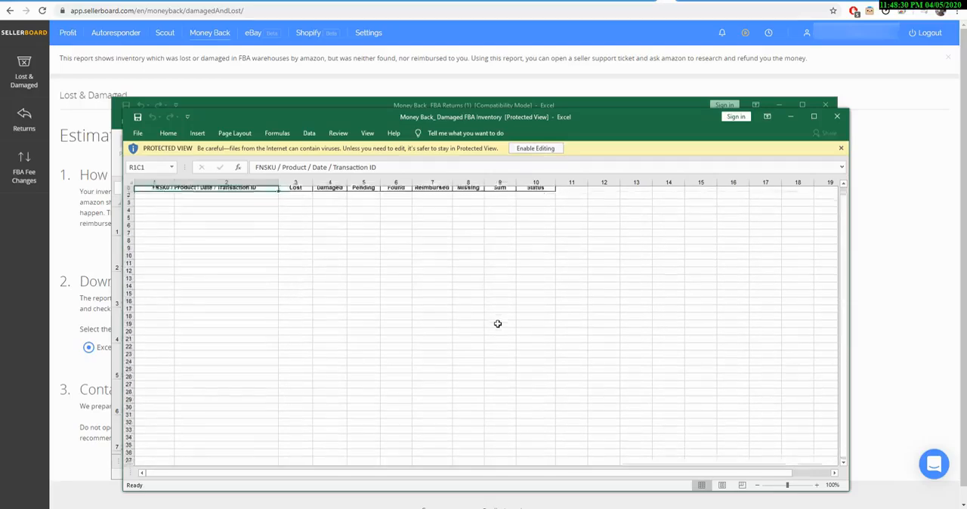
pyautogui.click(837, 117)
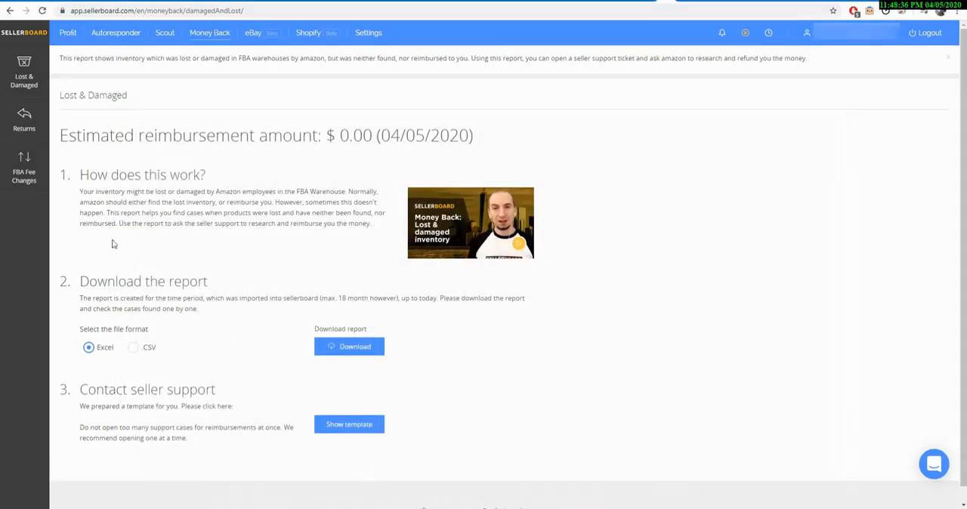
# Step: Open the Money Back Returns report and set its start date to January 1, 2019
pyautogui.click(33, 138)
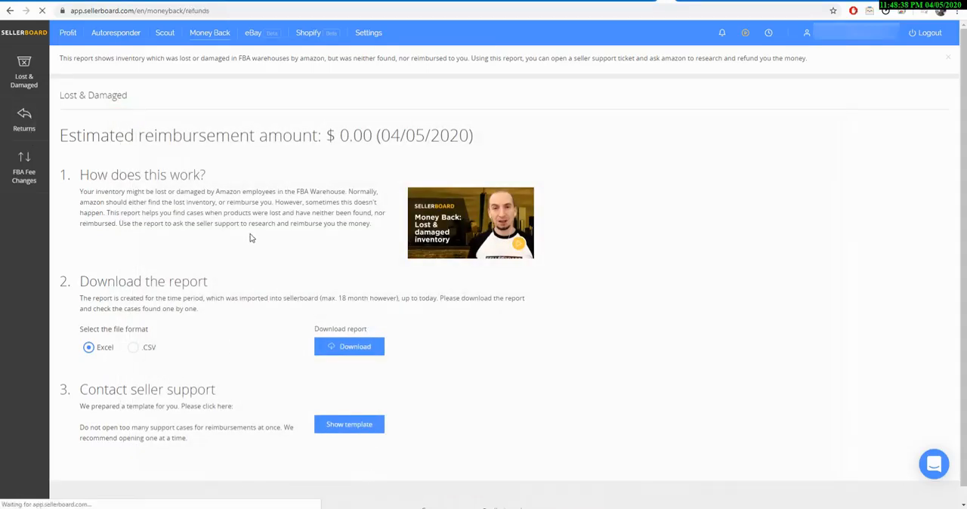
pyautogui.scroll(-2, 332, 409)
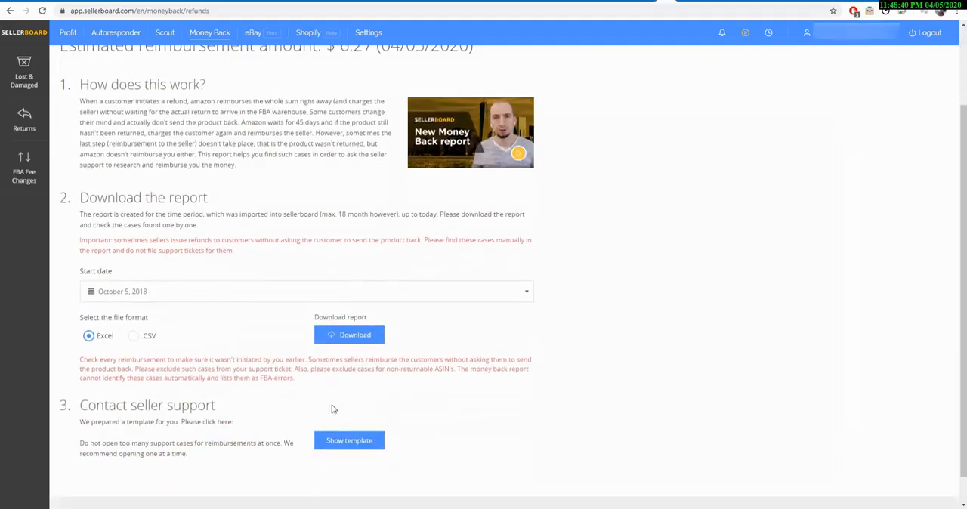
pyautogui.click(240, 294)
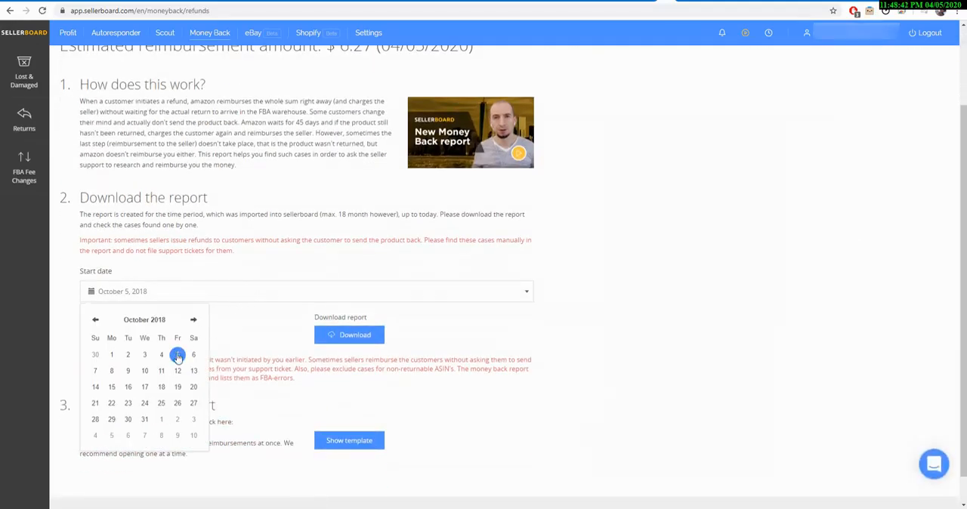
pyautogui.click(192, 325)
pyautogui.click(192, 326)
pyautogui.click(192, 325)
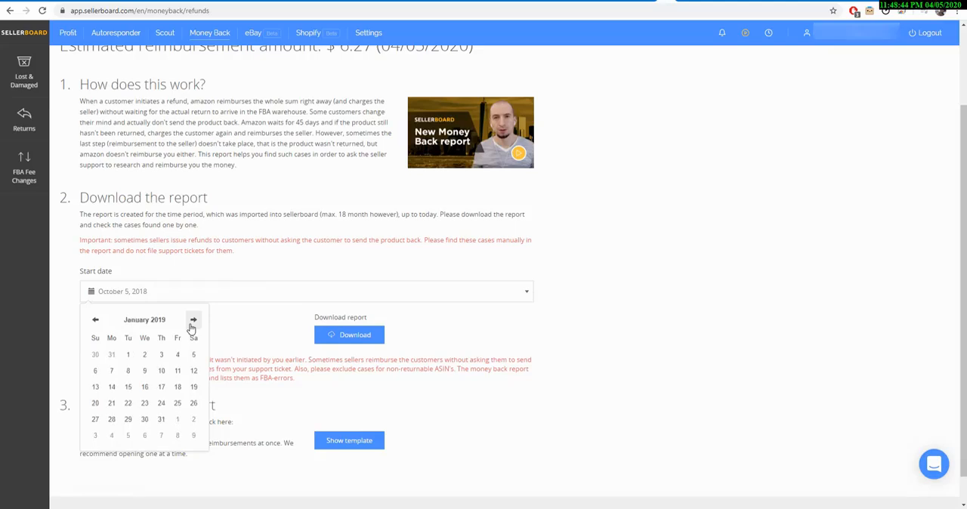
pyautogui.click(128, 354)
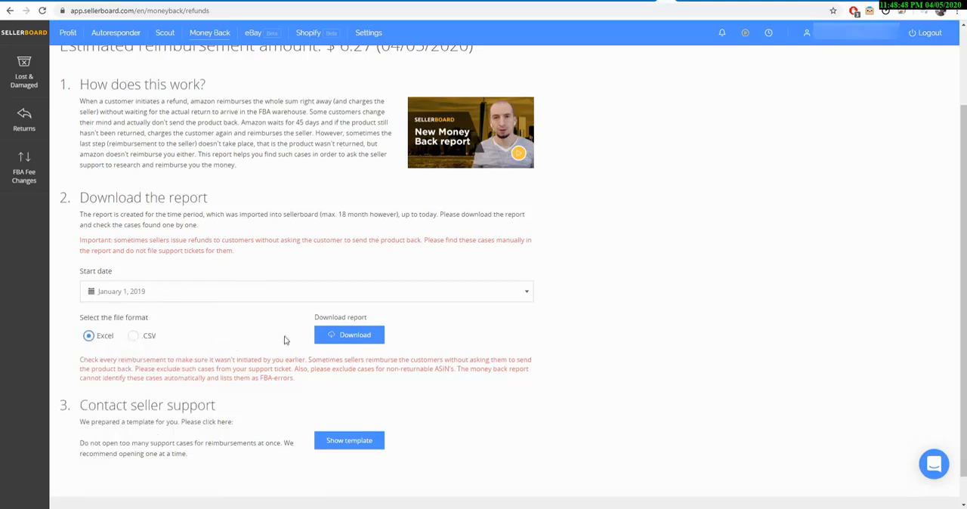
# Step: Download the returns report in Excel format as "Money Back_ FBA Returns (2)" into the reports folder and open it
pyautogui.click(335, 336)
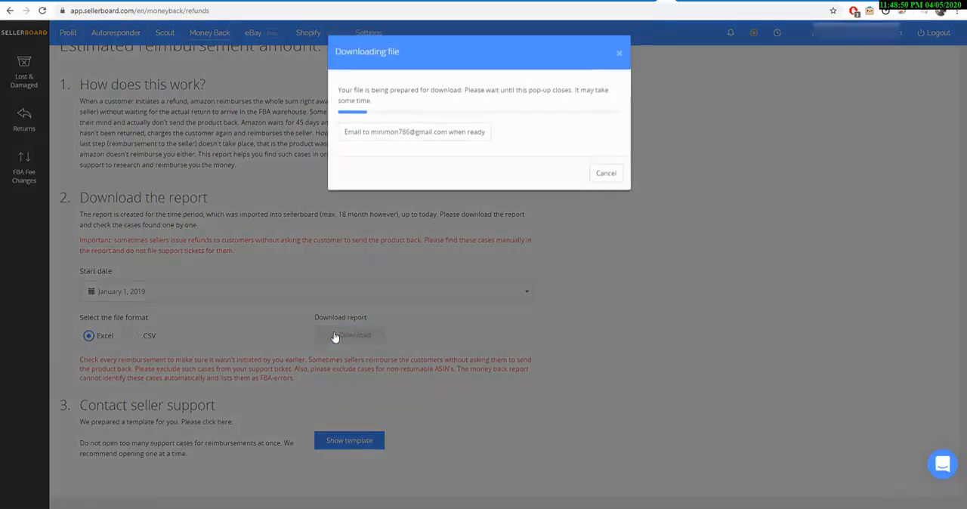
pyautogui.click(665, 508)
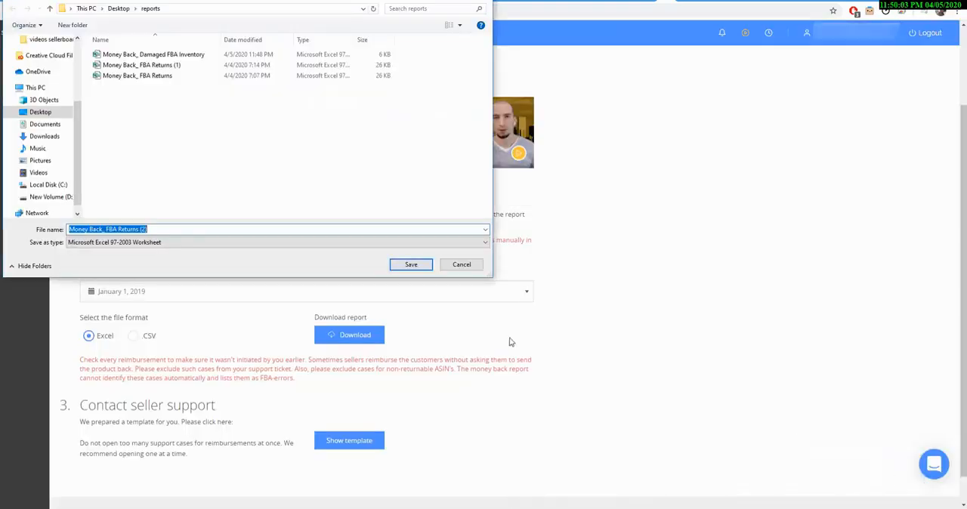
pyautogui.click(408, 264)
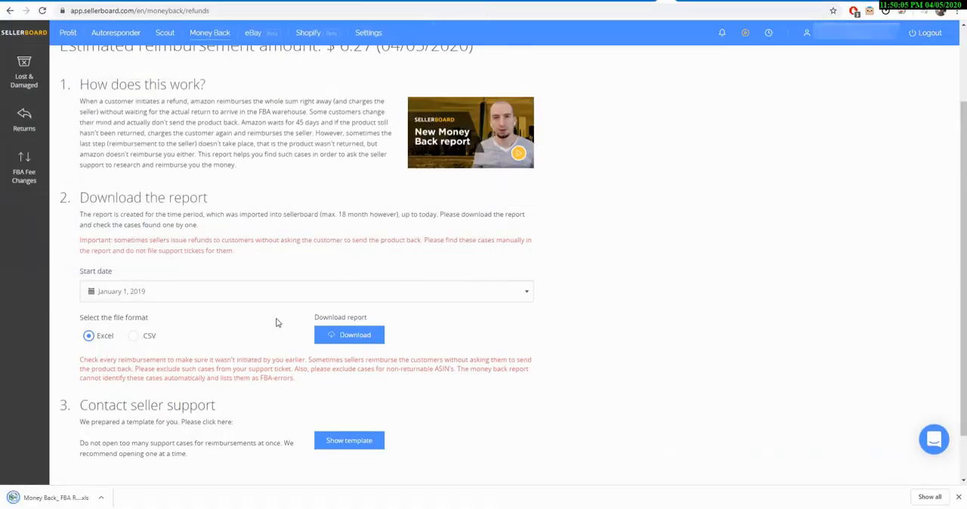
pyautogui.click(68, 491)
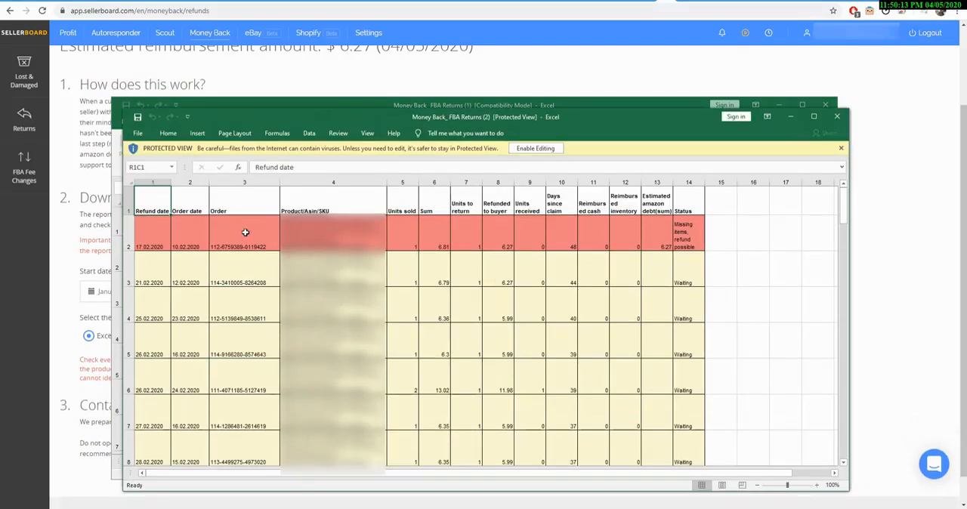
# Step: Examine the order highlighted in red and compare its days since claim with the row below
pyautogui.click(246, 232)
pyautogui.click(563, 236)
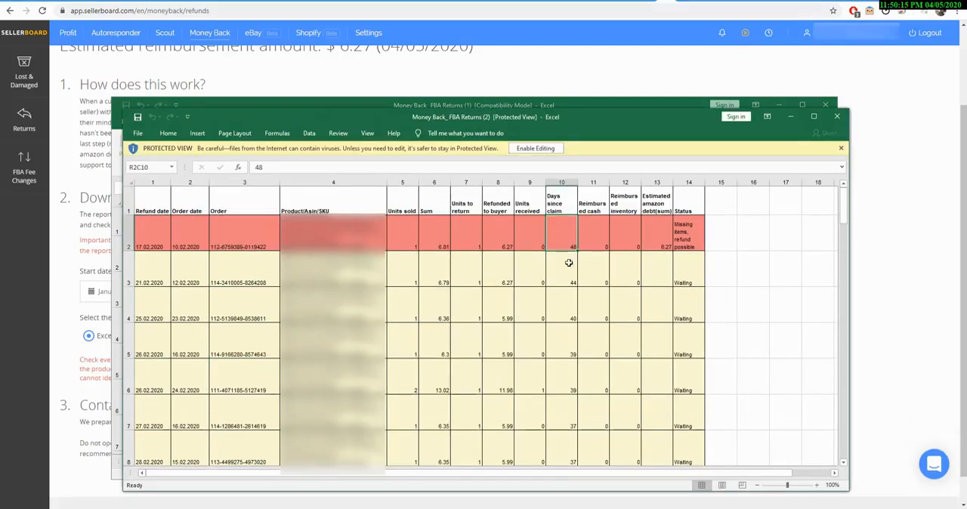
pyautogui.click(567, 271)
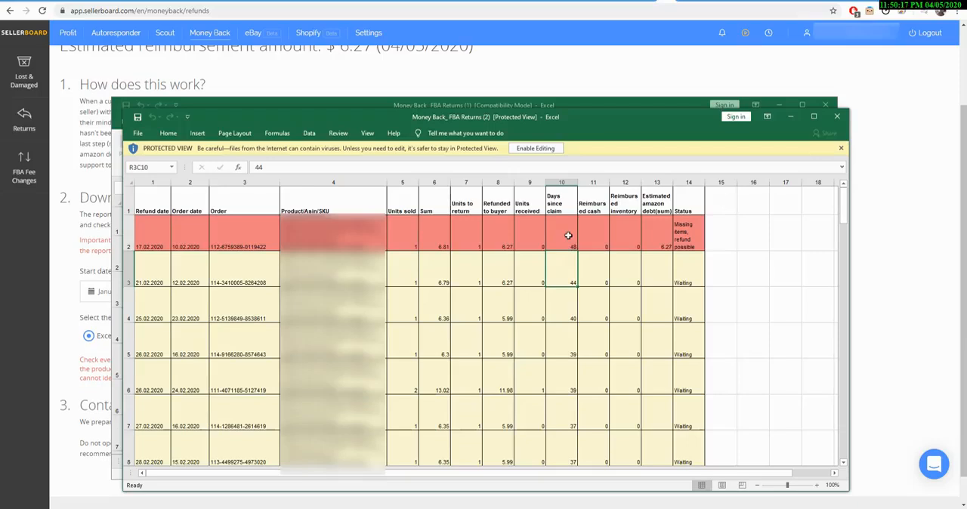
pyautogui.click(568, 235)
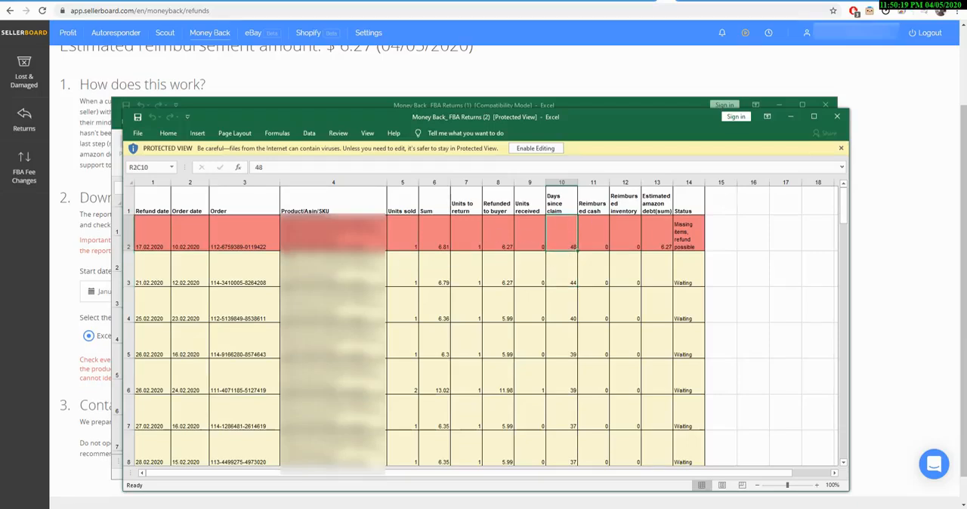
# Step: Enable editing of the returns workbook and copy the order number from the red row
pyautogui.click(246, 232)
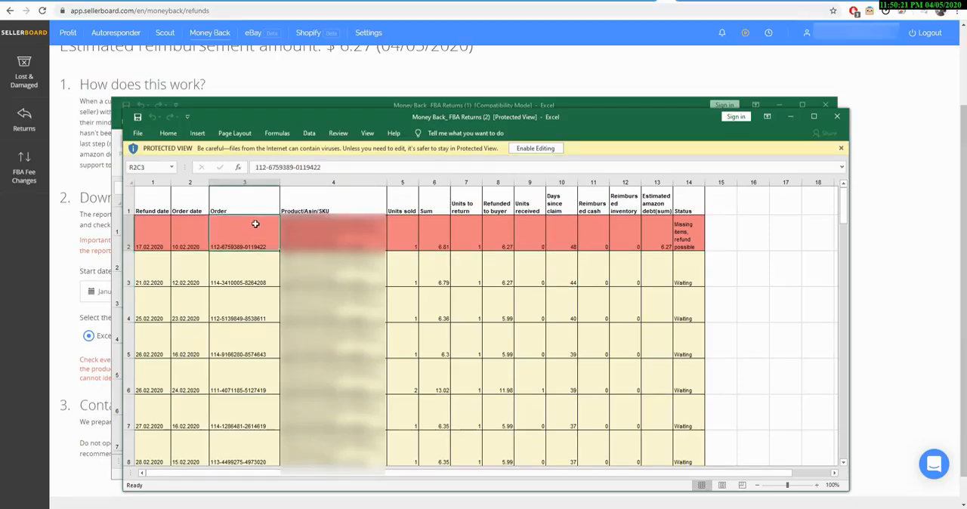
pyautogui.click(535, 148)
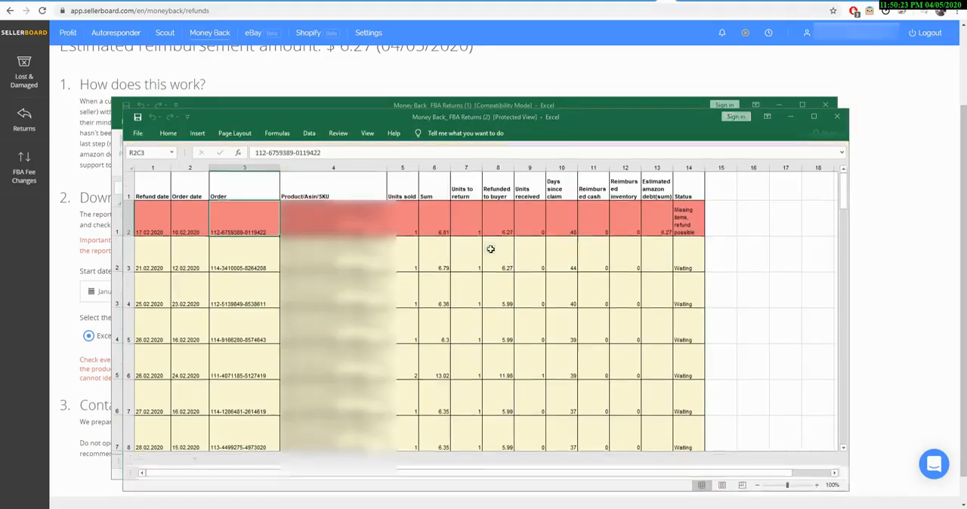
pyautogui.hotkey('ctrl', 'c')
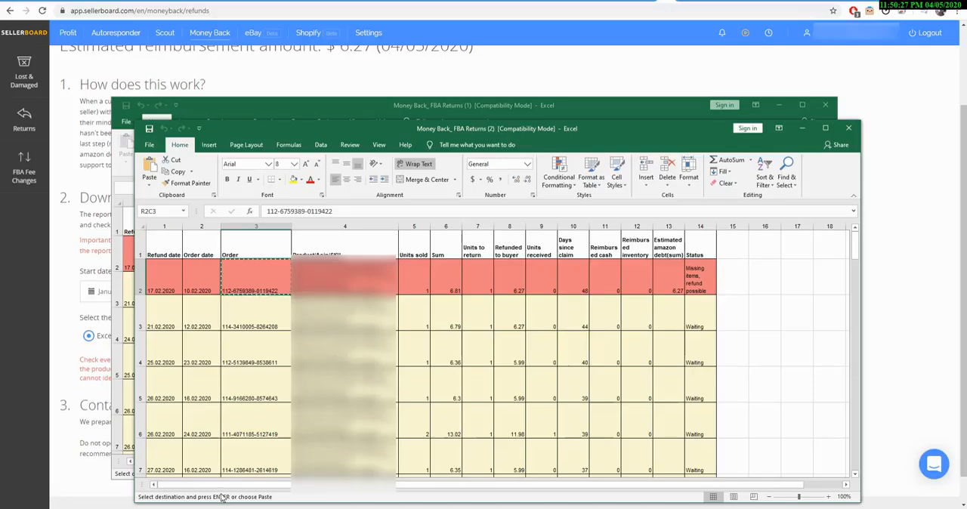
# Step: Switch to Amazon Seller Central and open the Get Support issue list for Selling on Amazon
pyautogui.click(103, 406)
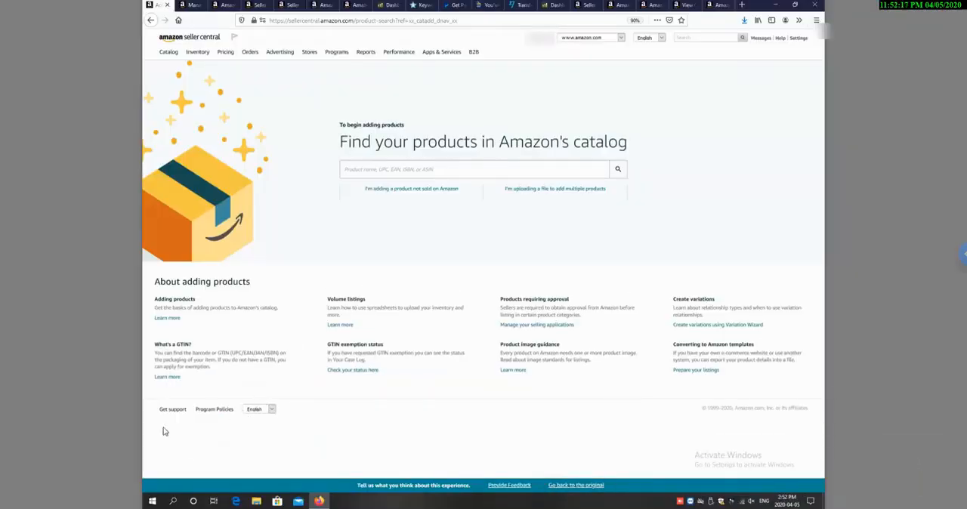
pyautogui.click(173, 411)
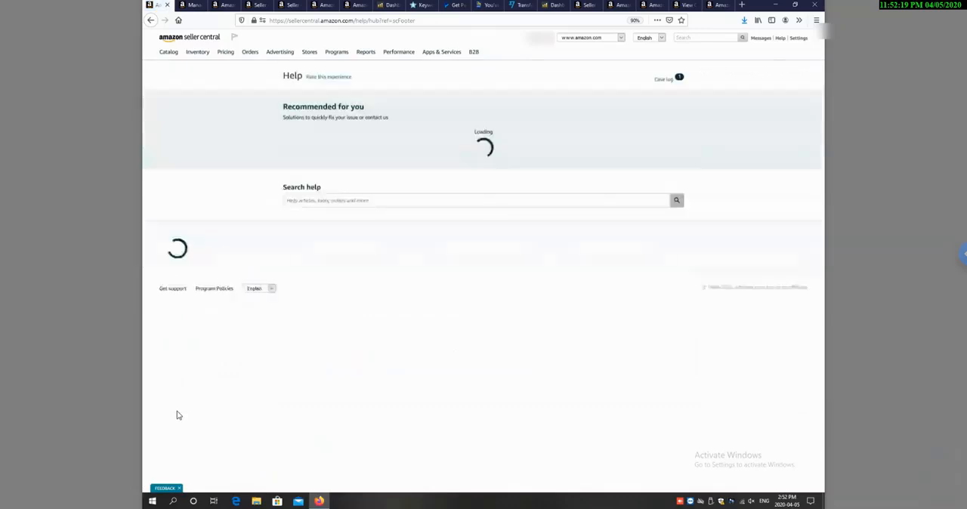
pyautogui.click(476, 425)
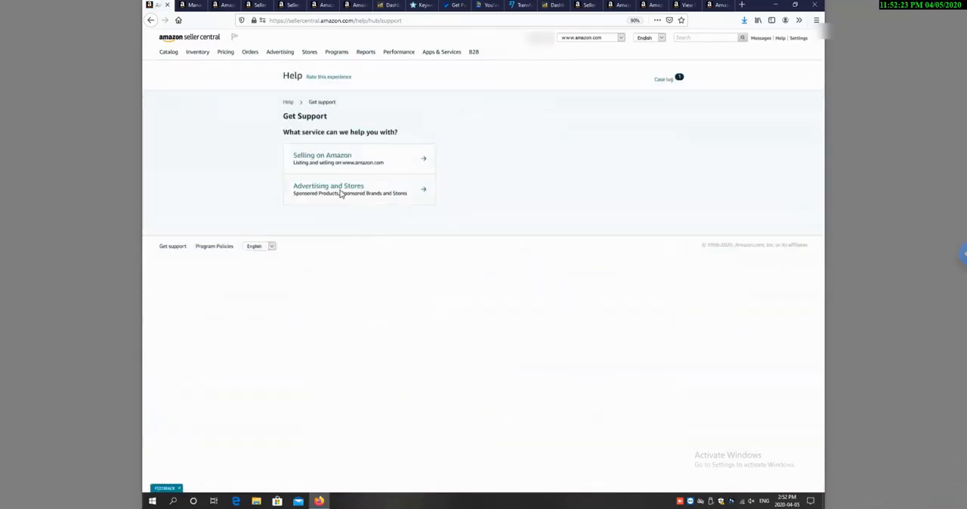
pyautogui.click(341, 194)
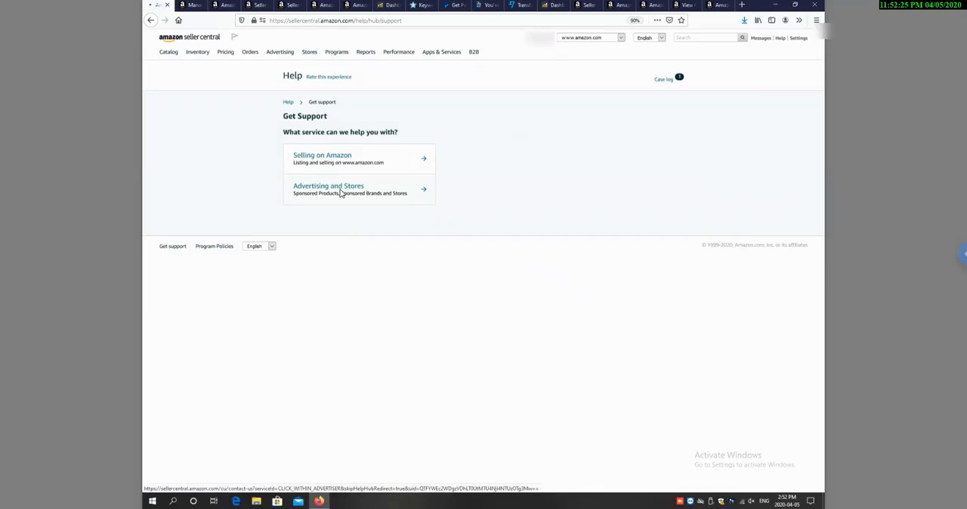
pyautogui.click(151, 21)
pyautogui.click(345, 164)
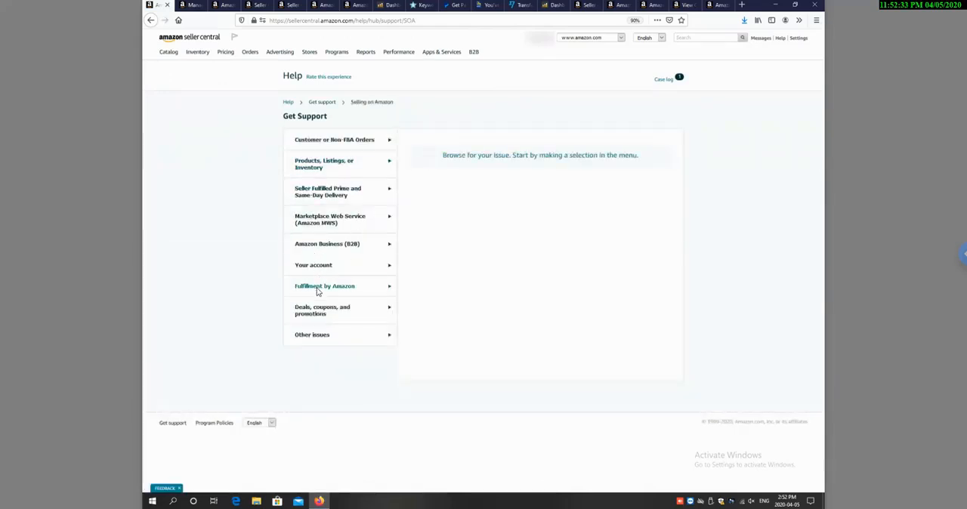
# Step: Choose Orders under Fulfillment by Amazon and select the Request Order Reimbursement issue
pyautogui.click(319, 287)
pyautogui.click(307, 355)
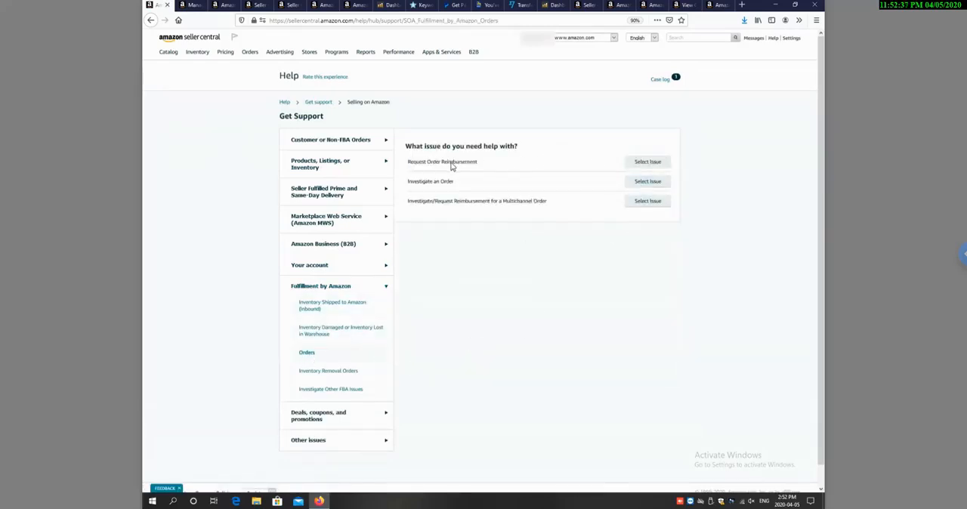
pyautogui.click(648, 162)
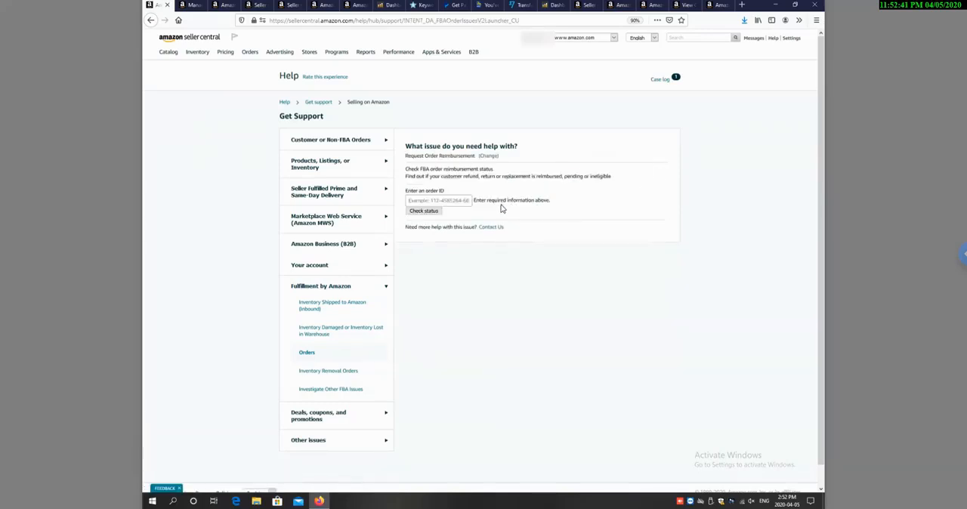
# Step: Try to paste the copied order number into the order ID field of the FBA reimbursement status check
pyautogui.rightClick(457, 238)
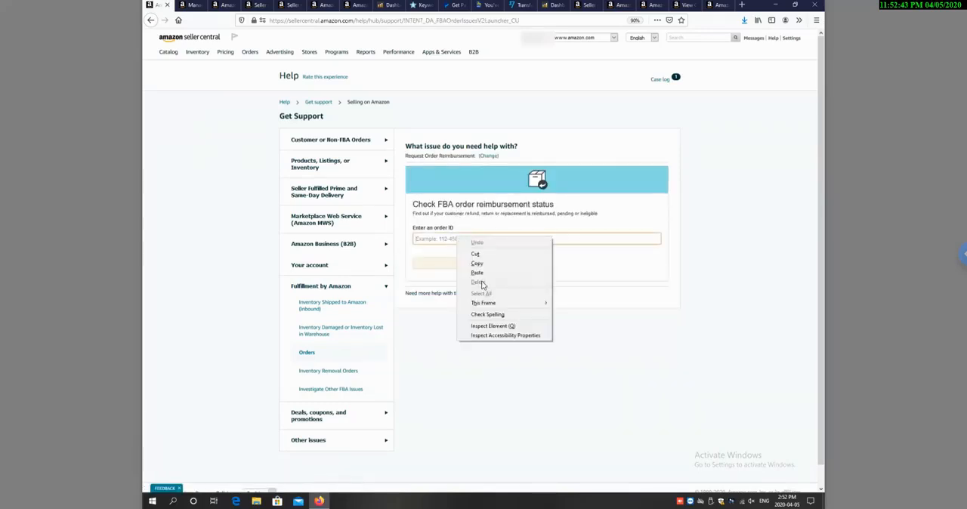
pyautogui.click(477, 273)
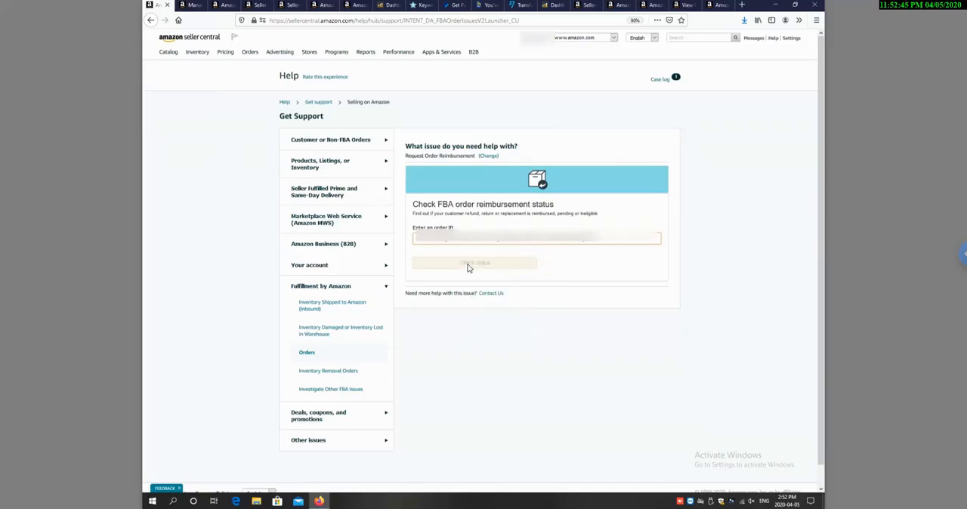
pyautogui.click(963, 253)
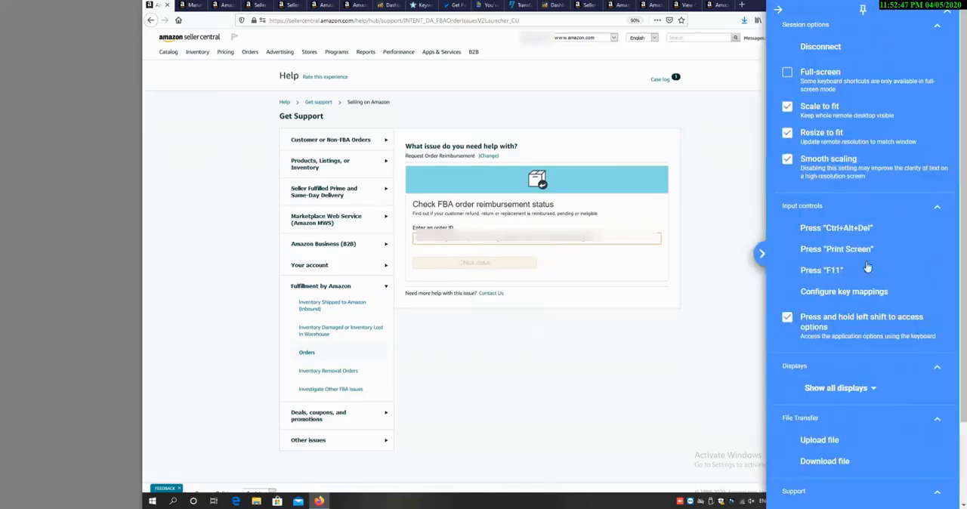
pyautogui.click(762, 254)
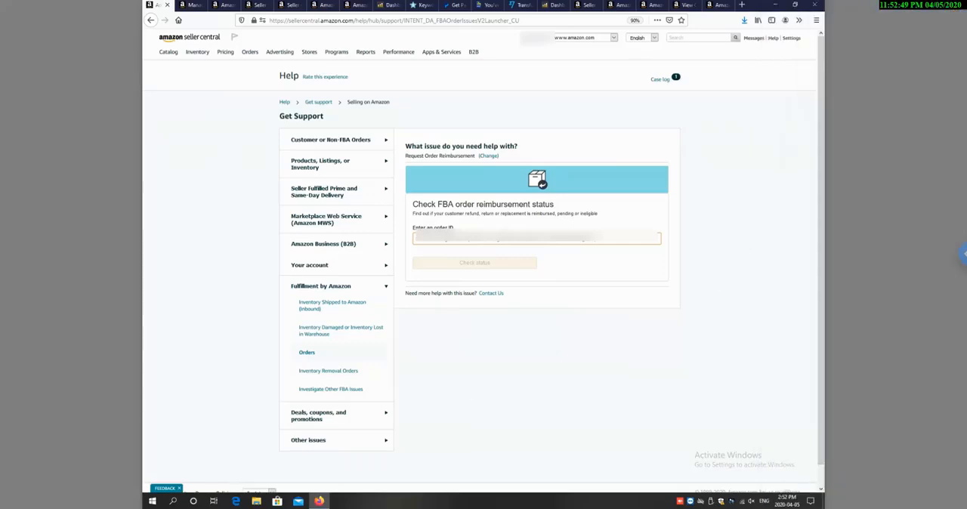
# Step: Copy the order number cell of the red row again and paste it over the order ID in the reimbursement status check
pyautogui.moveTo(285, 508)
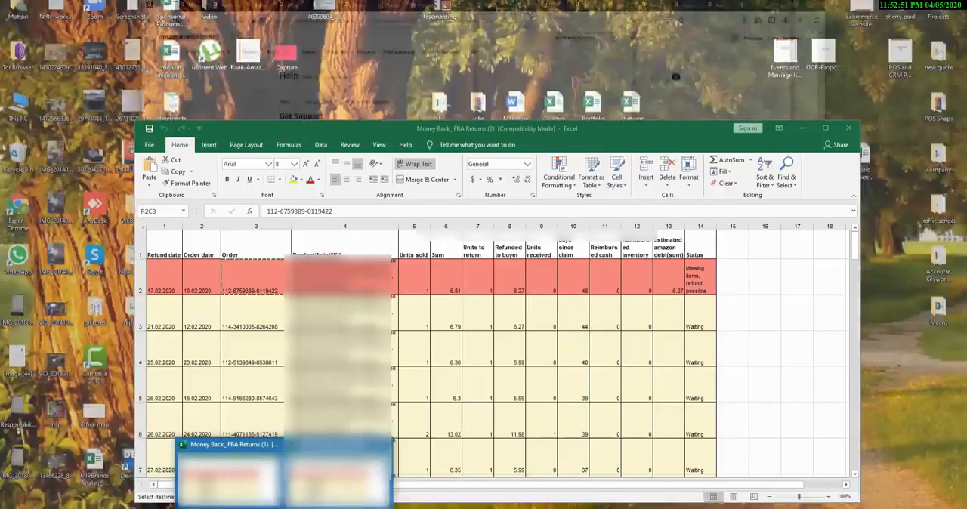
pyautogui.click(337, 475)
pyautogui.rightClick(273, 279)
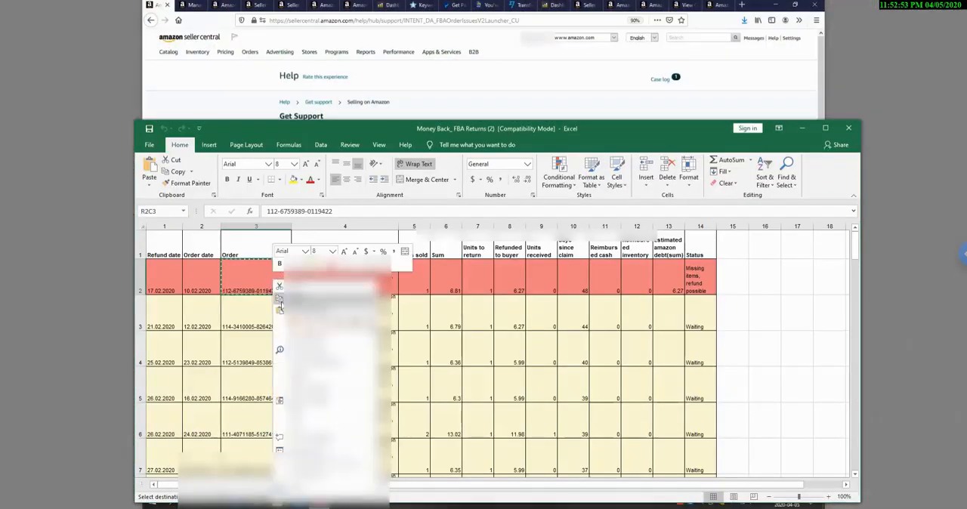
pyautogui.click(293, 296)
pyautogui.click(904, 284)
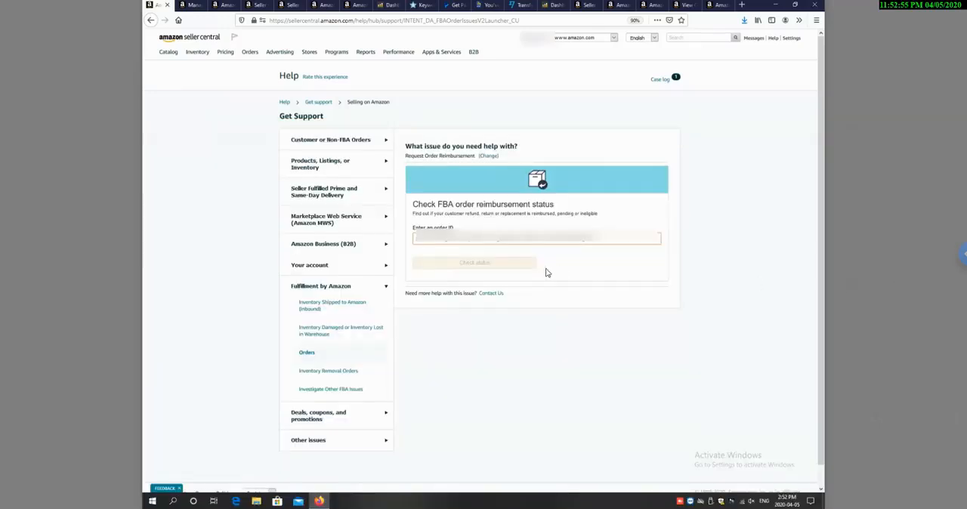
pyautogui.tripleClick(475, 243)
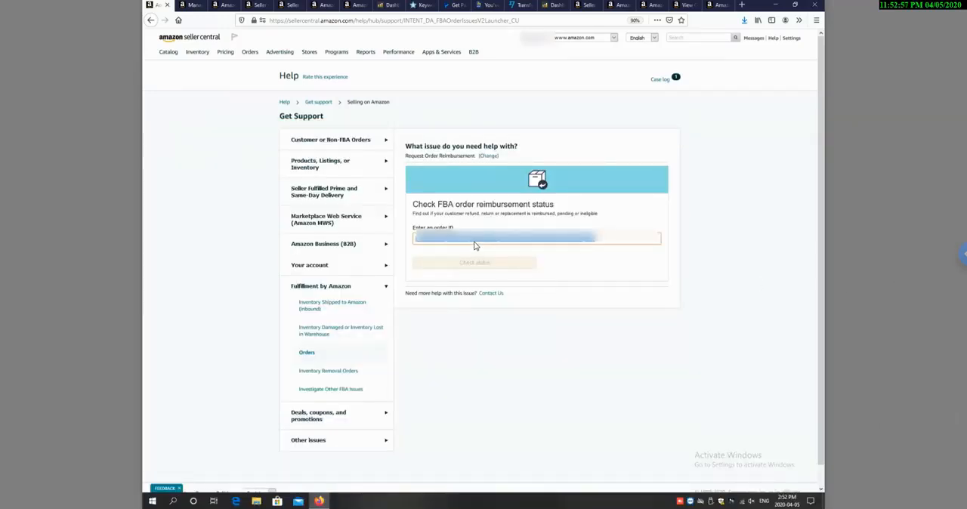
pyautogui.hotkey('ctrl', 'v')
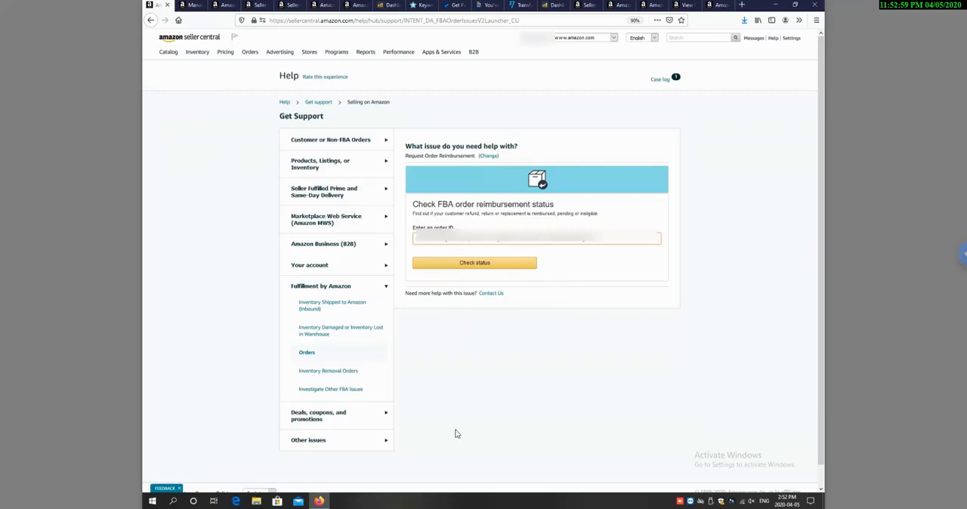
# Step: Copy the order number as plain text from inside the red row's Order cell in the Money Back_ FBA Returns (2) workbook
pyautogui.moveTo(278, 501)
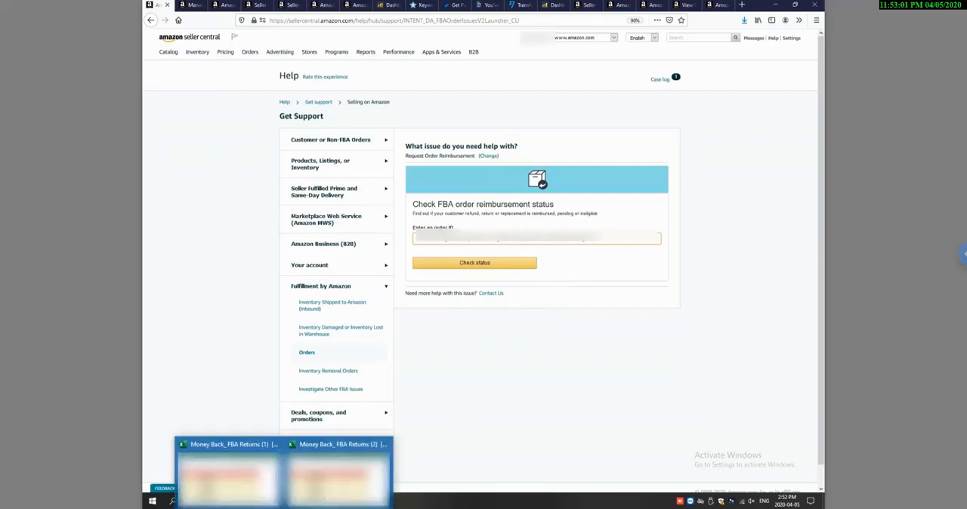
pyautogui.click(337, 461)
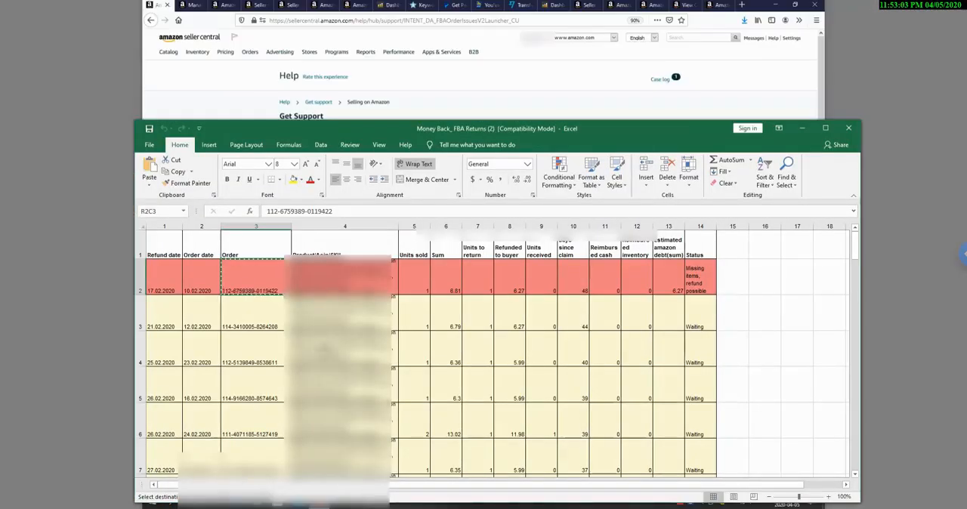
pyautogui.doubleClick(263, 290)
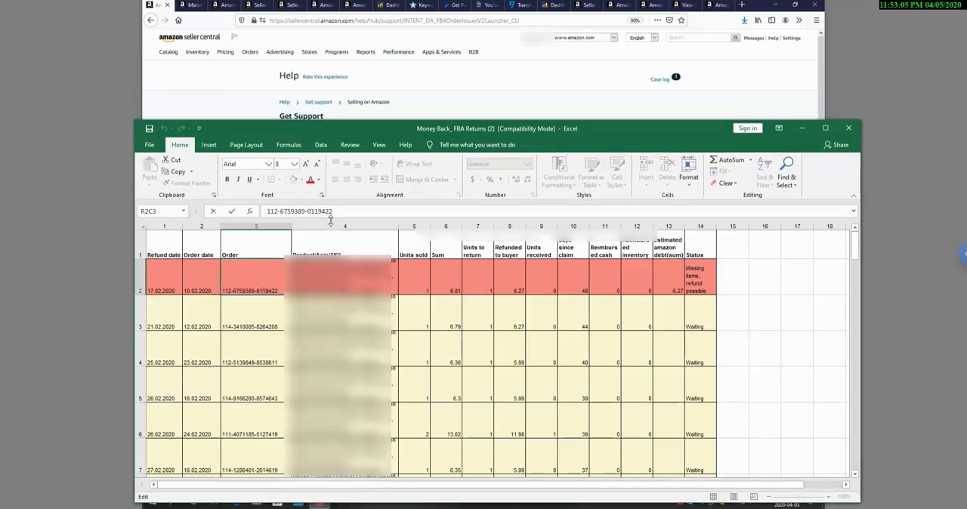
pyautogui.moveTo(343, 210); pyautogui.dragTo(263, 212)
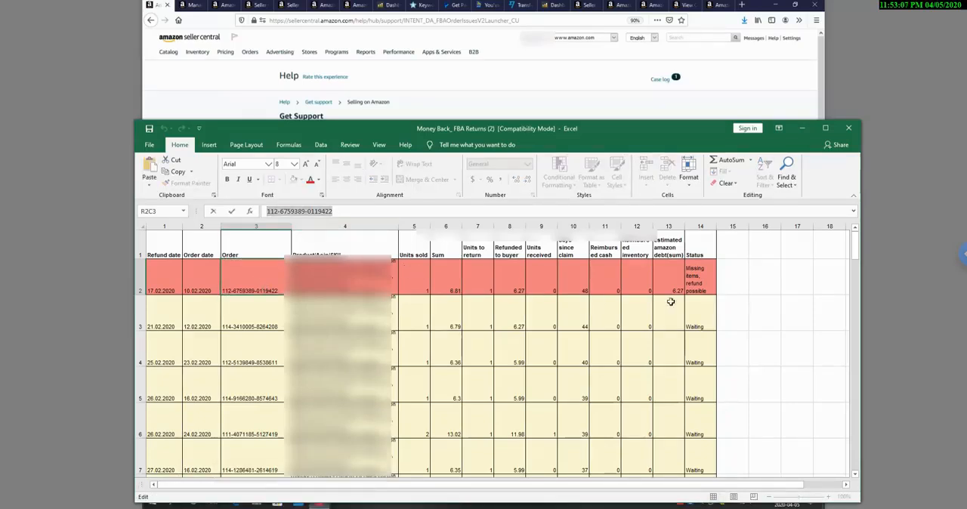
pyautogui.click(921, 257)
pyautogui.click(962, 255)
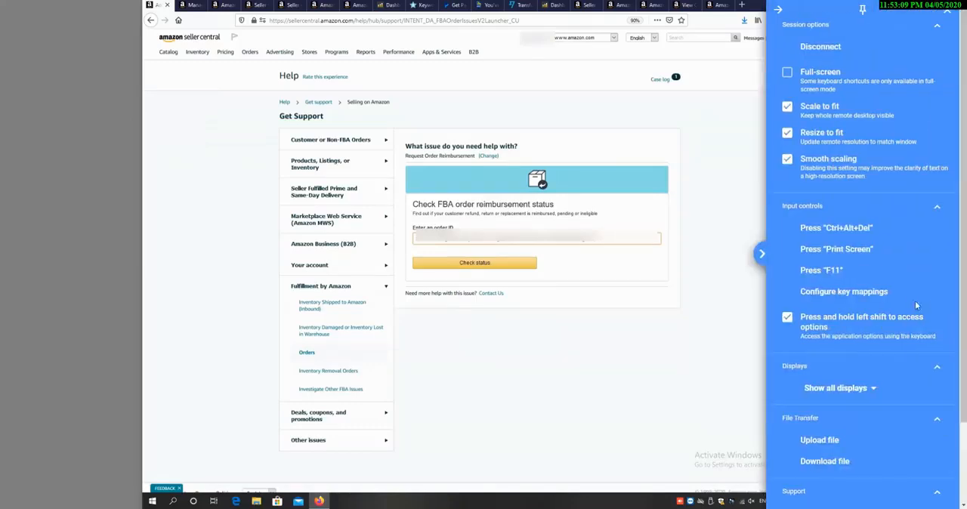
pyautogui.scroll(-2, 828, 325)
pyautogui.scroll(2, 827, 325)
pyautogui.click(768, 255)
# Step: Replace the order ID with the copied order number and check its FBA reimbursement status
pyautogui.moveTo(627, 242); pyautogui.dragTo(384, 244)
pyautogui.press('BackSpace')
pyautogui.hotkey('ctrl', 'v')
pyautogui.click(514, 264)
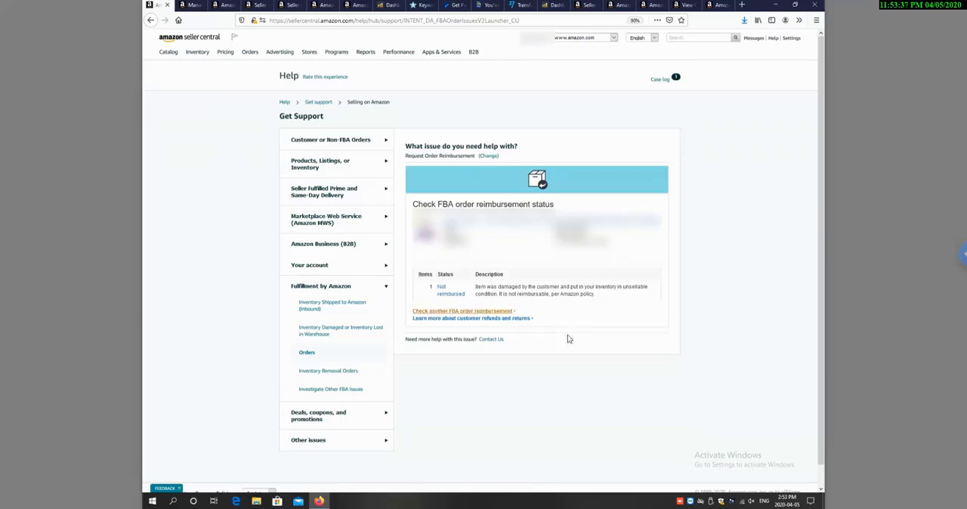
# Step: Open the support contact form for this reimbursement issue, and display the returns ticket template in sellerboard
pyautogui.click(496, 342)
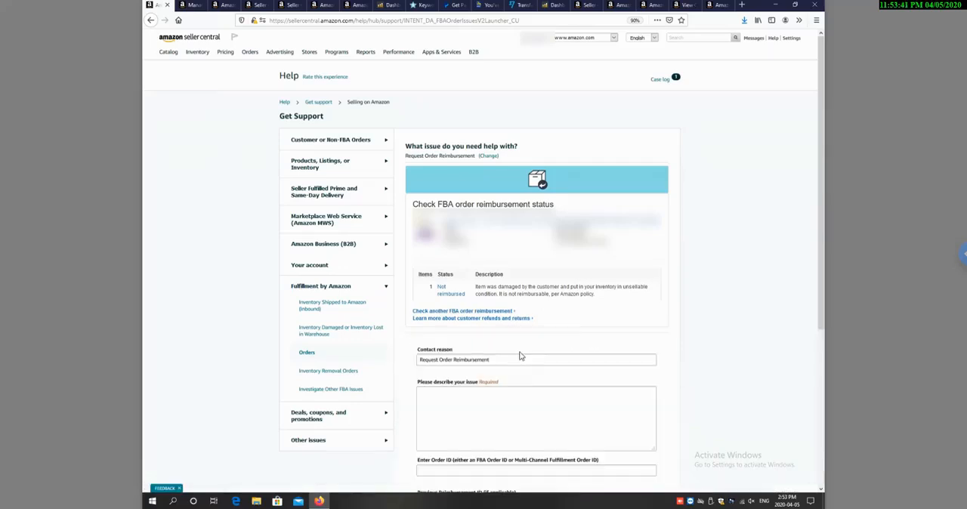
pyautogui.scroll(-3, 520, 357)
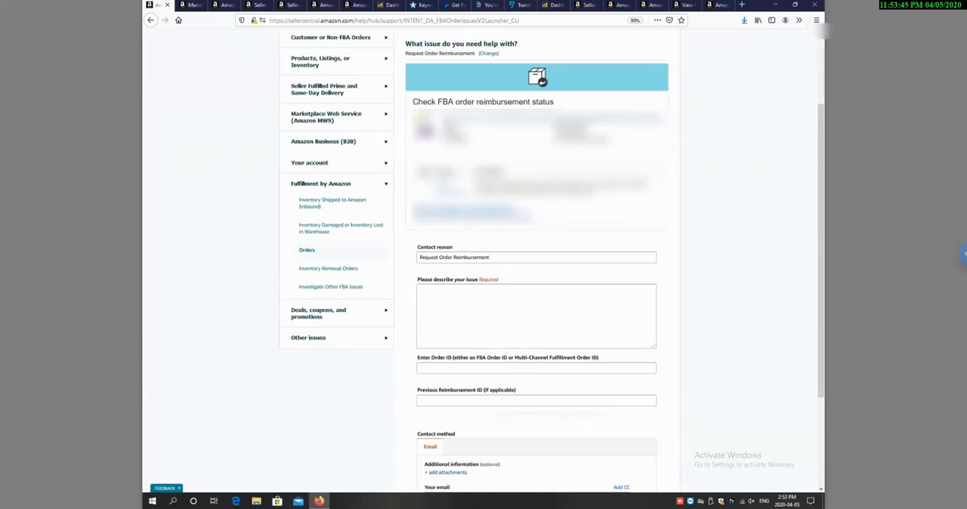
pyautogui.click(53, 461)
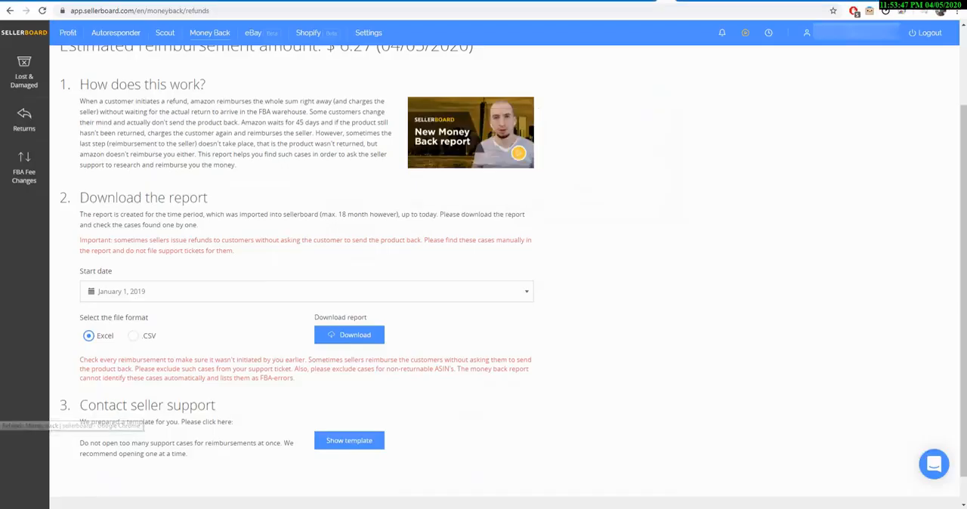
pyautogui.click(370, 443)
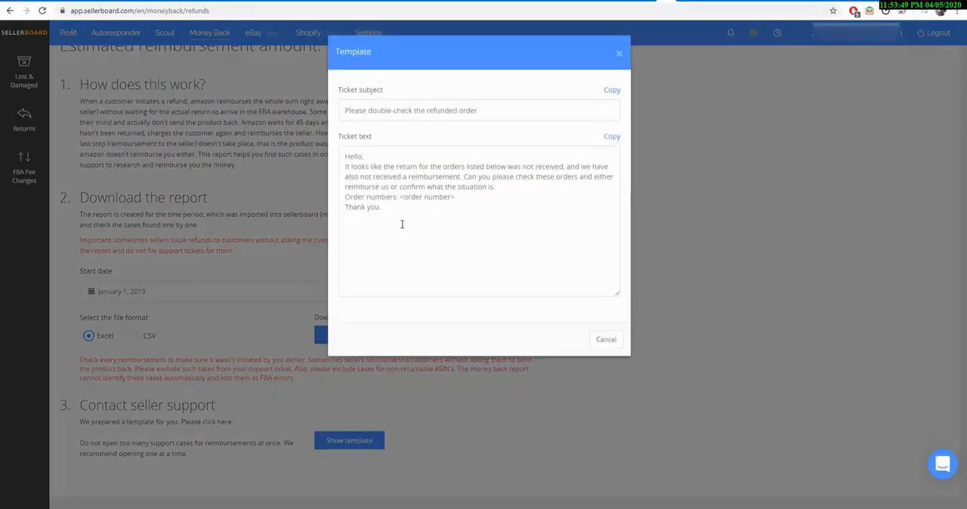
# Step: Replace the <order number> placeholder in the ticket text with the copied order number, copy the whole text and close the template
pyautogui.moveTo(389, 210); pyautogui.dragTo(345, 155)
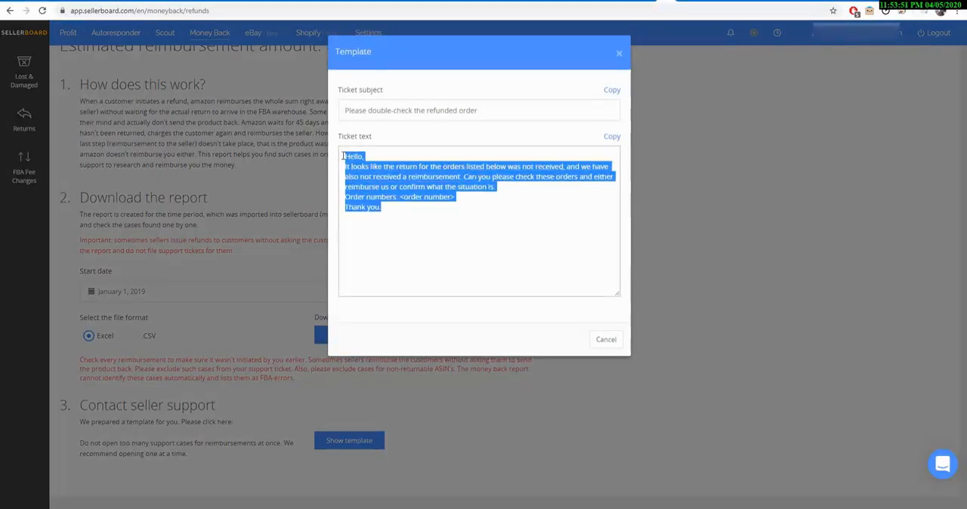
pyautogui.click(475, 204)
pyautogui.moveTo(400, 198); pyautogui.dragTo(330, 163)
pyautogui.click(455, 197)
pyautogui.hotkey('ctrl', 'v')
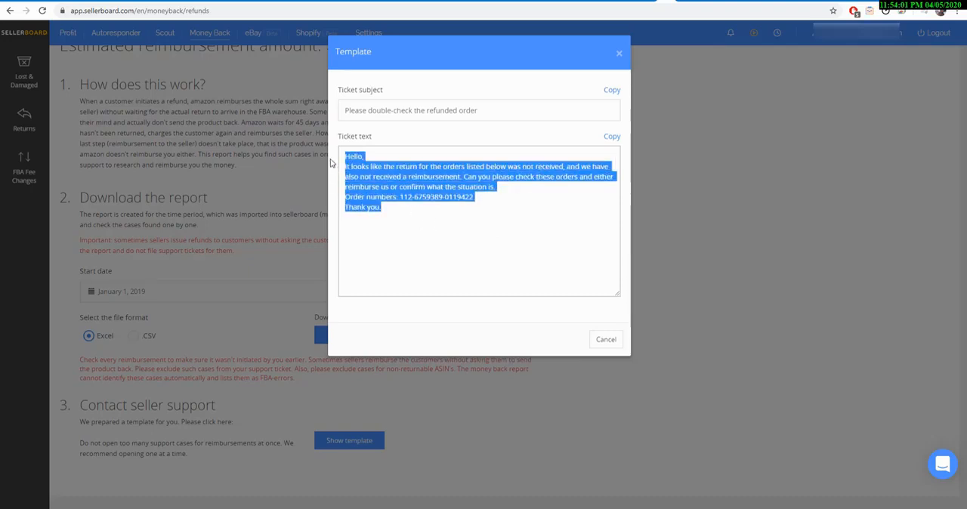
pyautogui.click(596, 341)
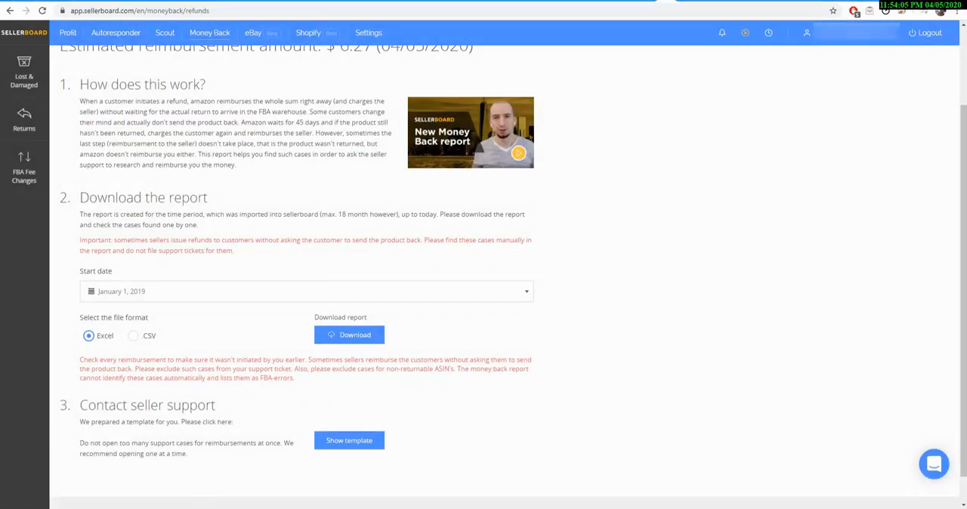
# Step: Return to Seller Central and paste the ticket text into the issue description of the reimbursement request
pyautogui.hotkey('alt', 'Tab')
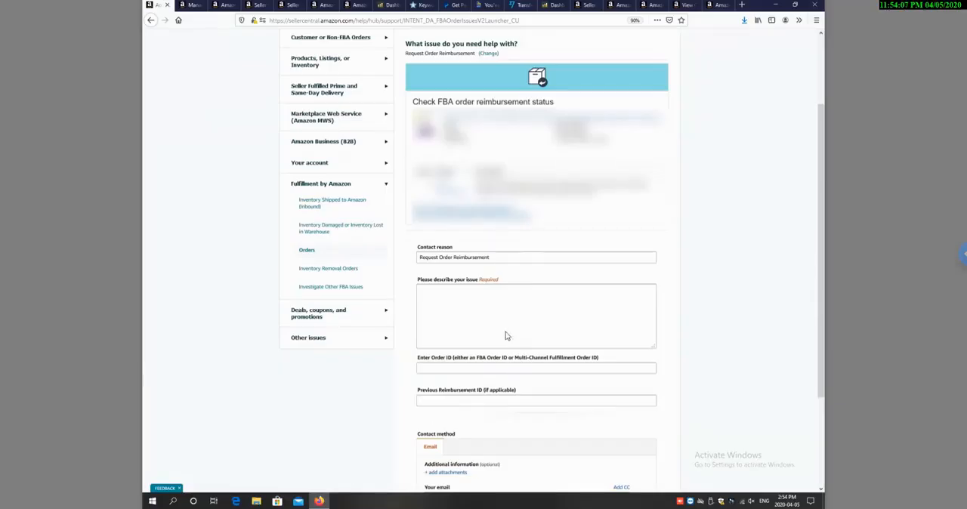
pyautogui.click(478, 309)
pyautogui.hotkey('ctrl', 'v')
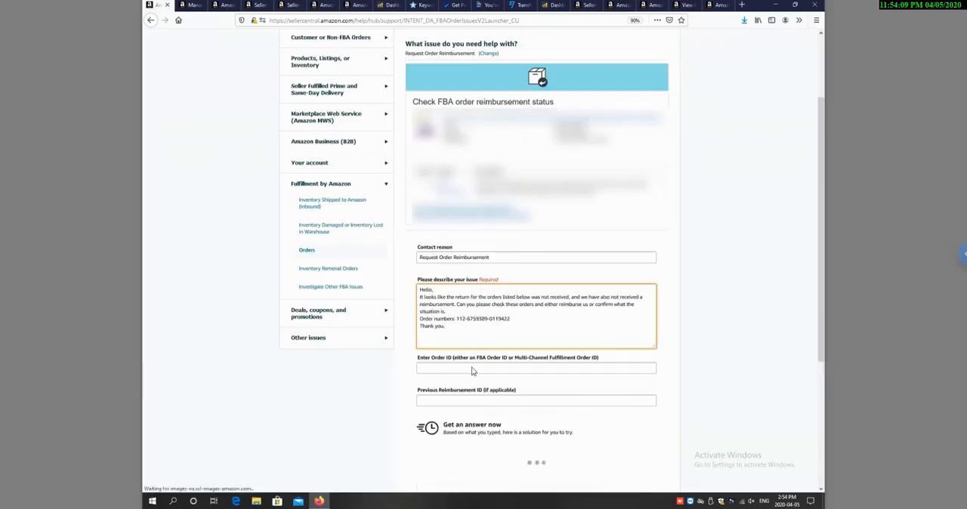
# Step: Move the "Order numbers" line from the issue description into the Order ID field
pyautogui.moveTo(517, 319); pyautogui.dragTo(407, 330)
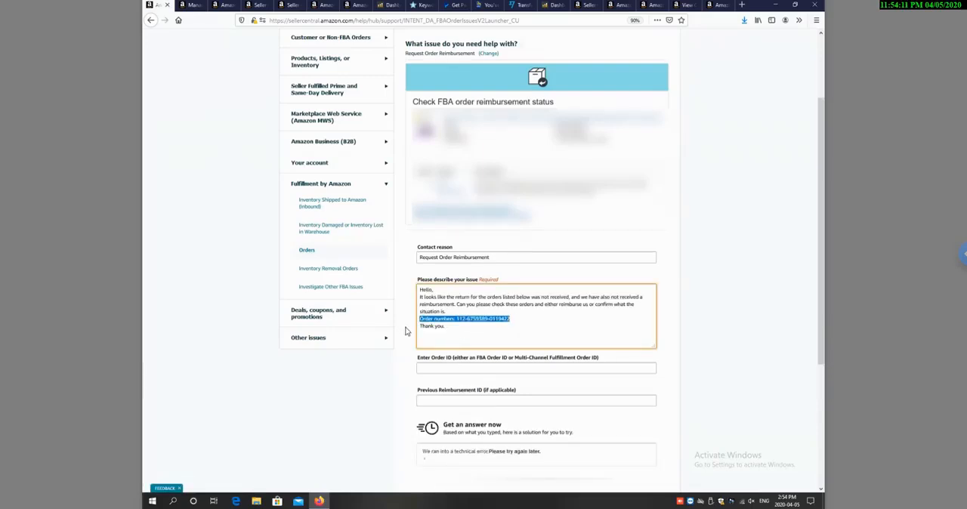
pyautogui.press('BackSpace')
pyautogui.click(469, 373)
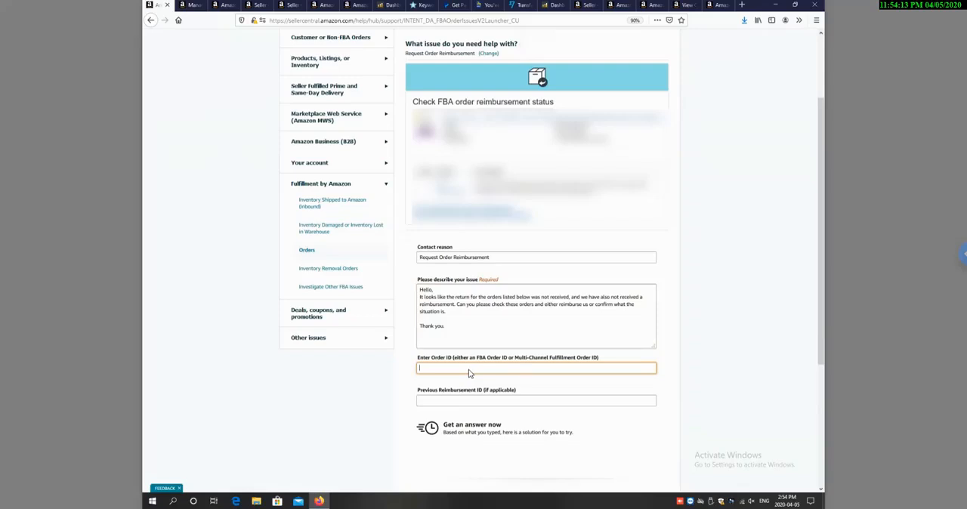
pyautogui.hotkey('ctrl', 'v')
# Step: Review the remaining fields of the support request, including the previous reimbursement ID and the email contact method
pyautogui.click(489, 402)
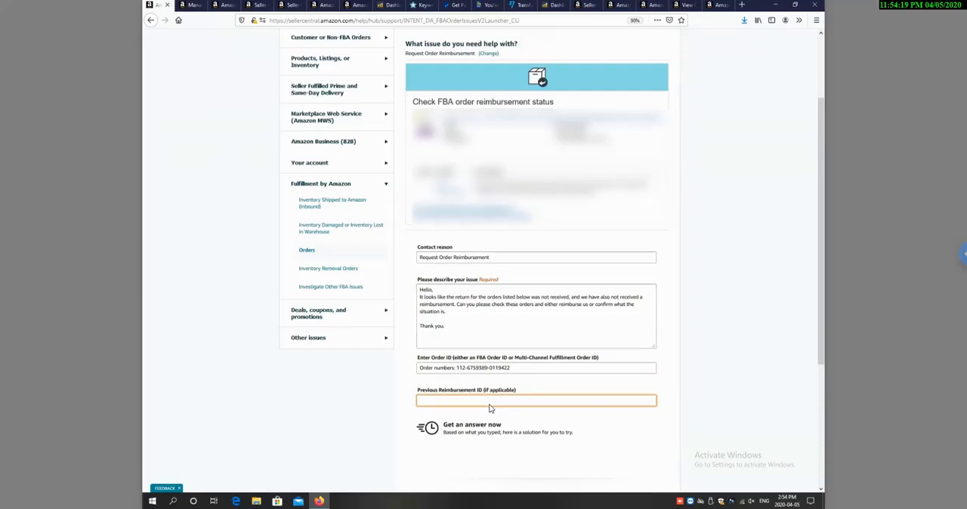
pyautogui.scroll(-2, 489, 408)
pyautogui.scroll(-1, 489, 408)
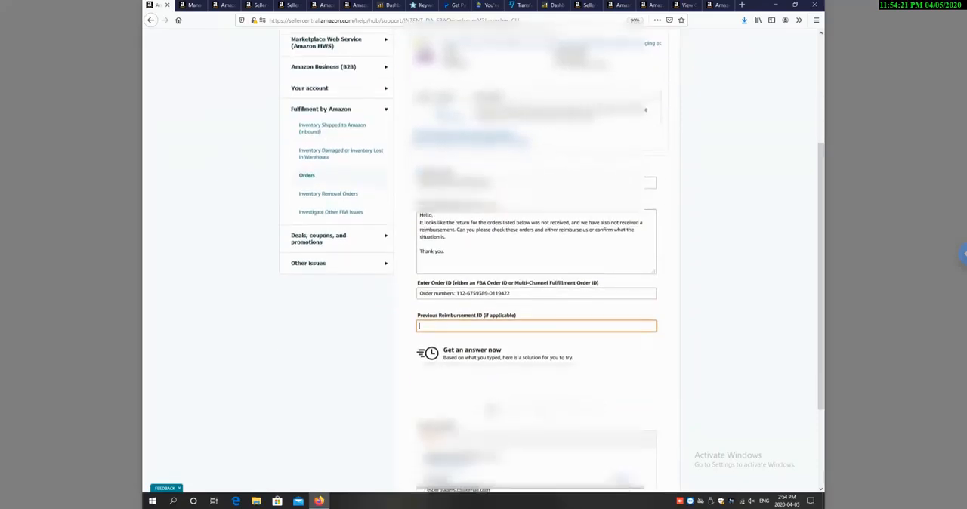
pyautogui.scroll(-3, 489, 409)
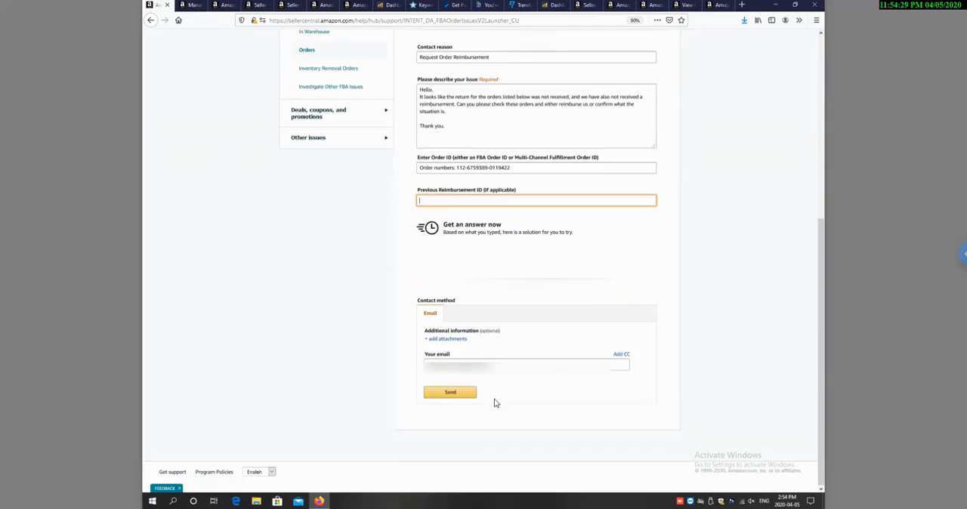
pyautogui.click(473, 113)
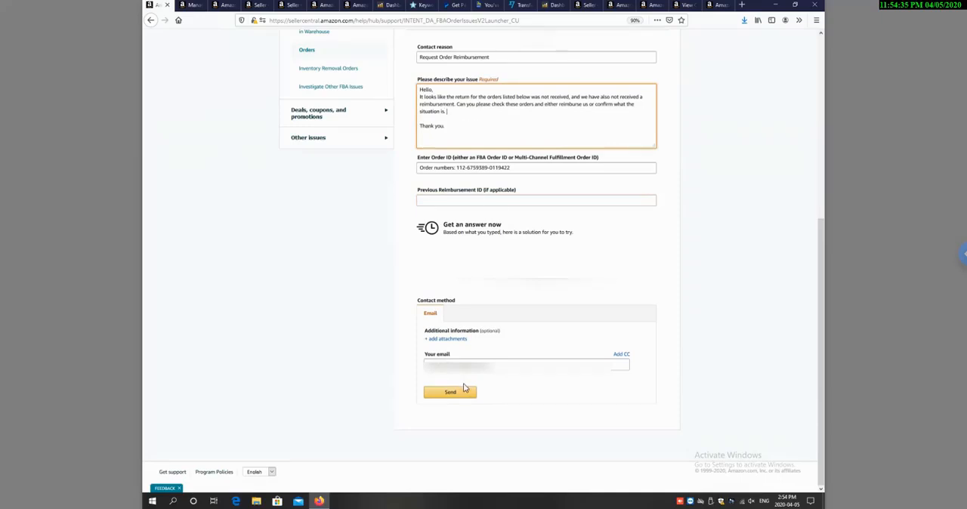
# Step: Open the case log and view the April 4, 2020 case described as "Please double-check the refunded order"
pyautogui.scroll(5, 464, 387)
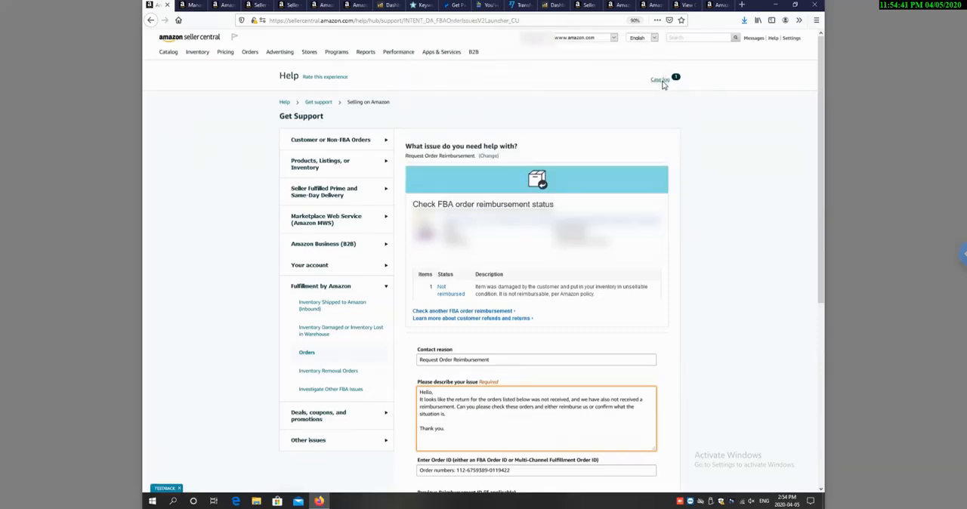
pyautogui.click(662, 83)
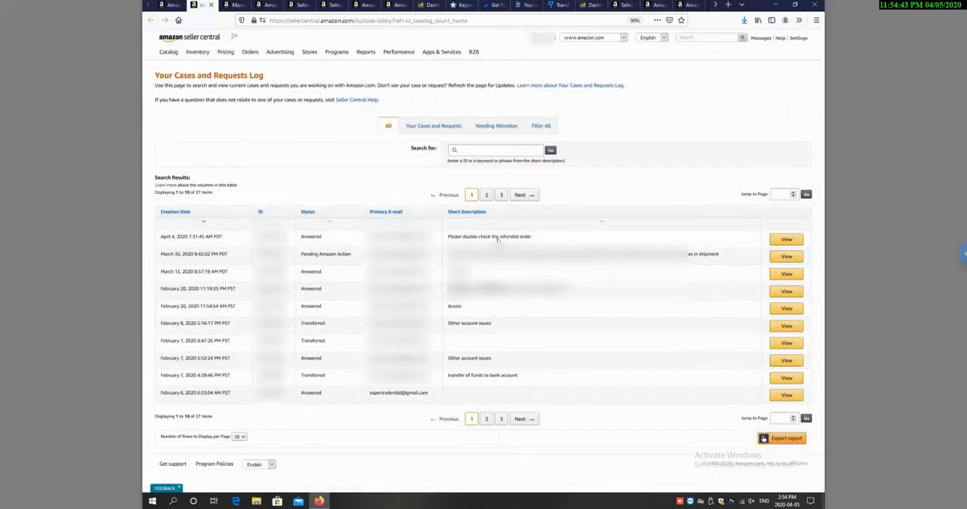
pyautogui.click(775, 241)
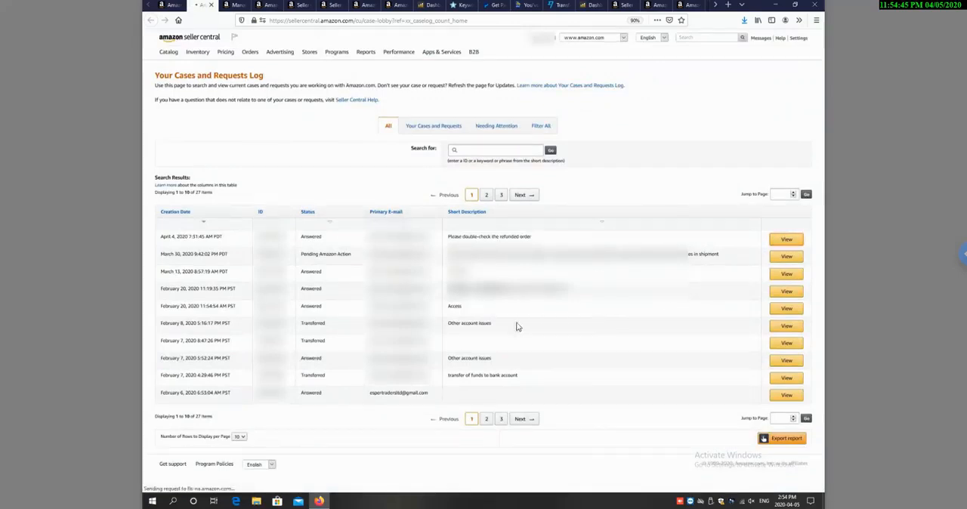
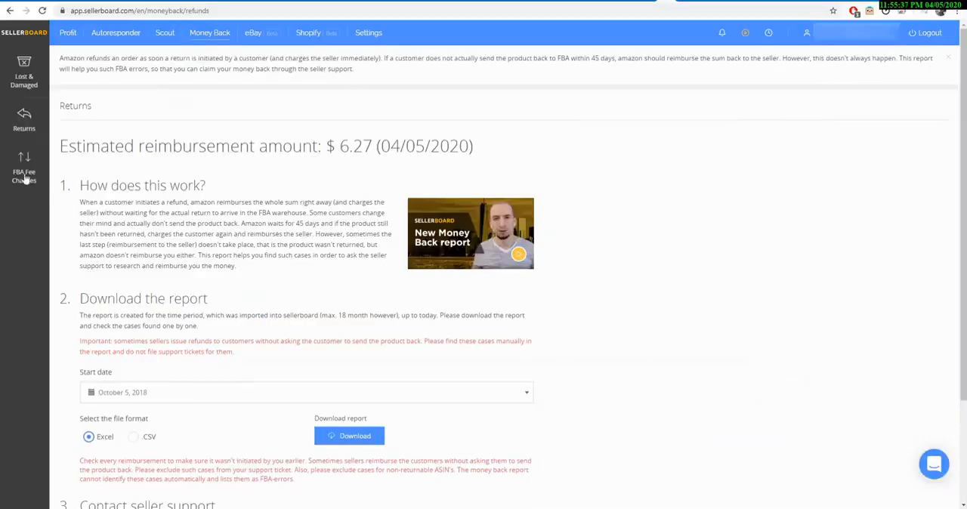
# Step: Download the FBA Fee Changes report for January 5 – April 5, 2020 in Excel format and save it as "FBA Fee changes" in the reports folder
pyautogui.click(24, 174)
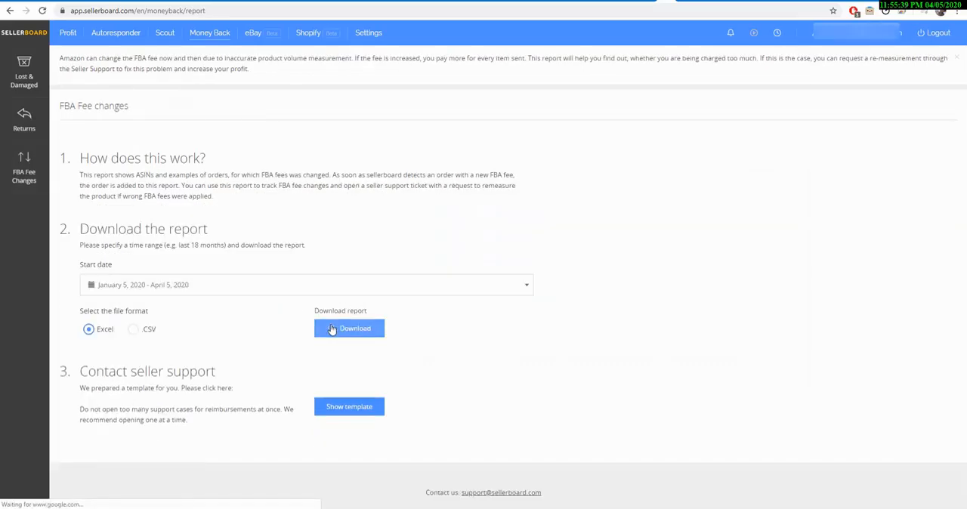
pyautogui.click(333, 329)
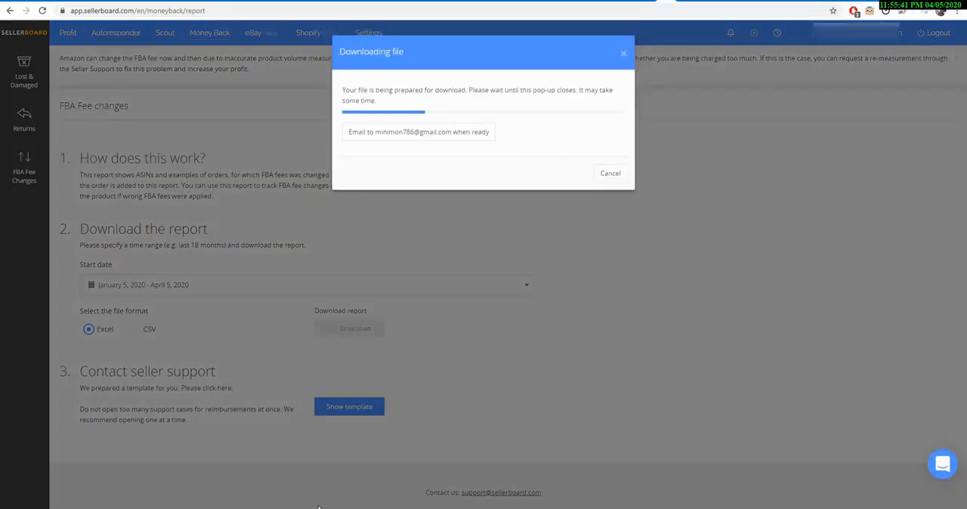
pyautogui.moveTo(283, 508)
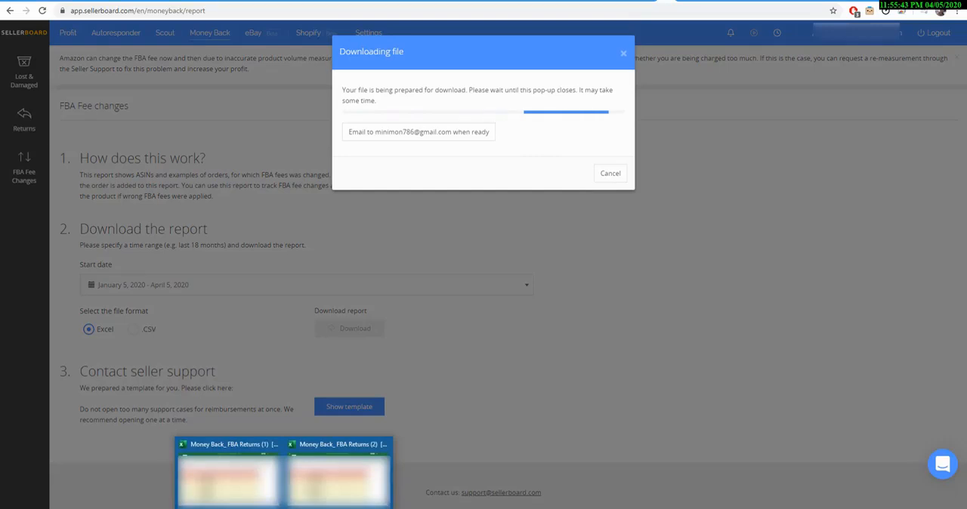
pyautogui.click(325, 508)
pyautogui.click(919, 475)
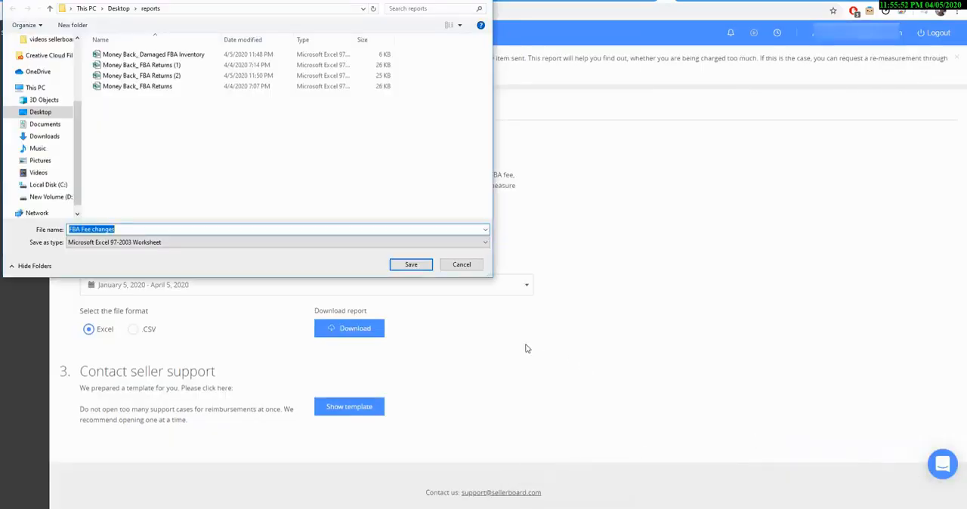
pyautogui.click(406, 265)
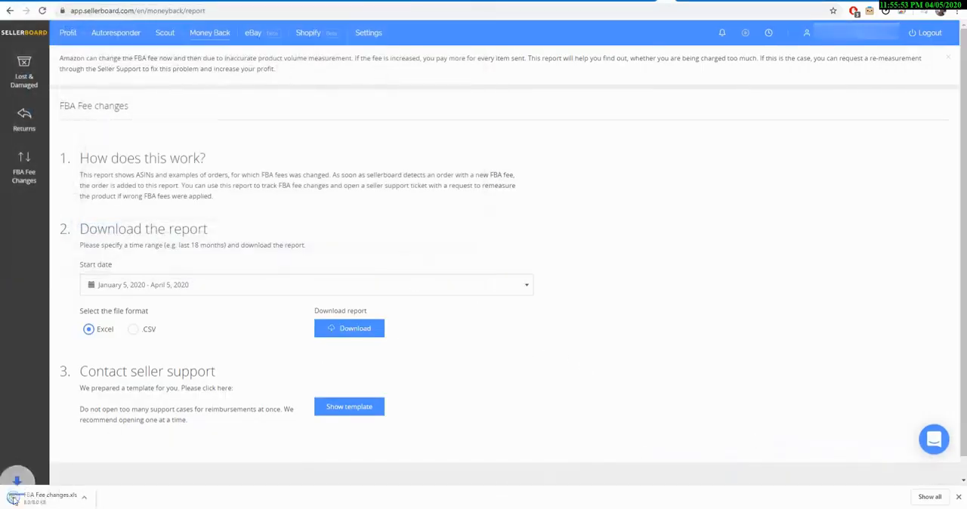
# Step: Open the downloaded FBA Fee changes workbook, close the FBA Returns workbook, and review the fee amounts and example orders
pyautogui.click(31, 498)
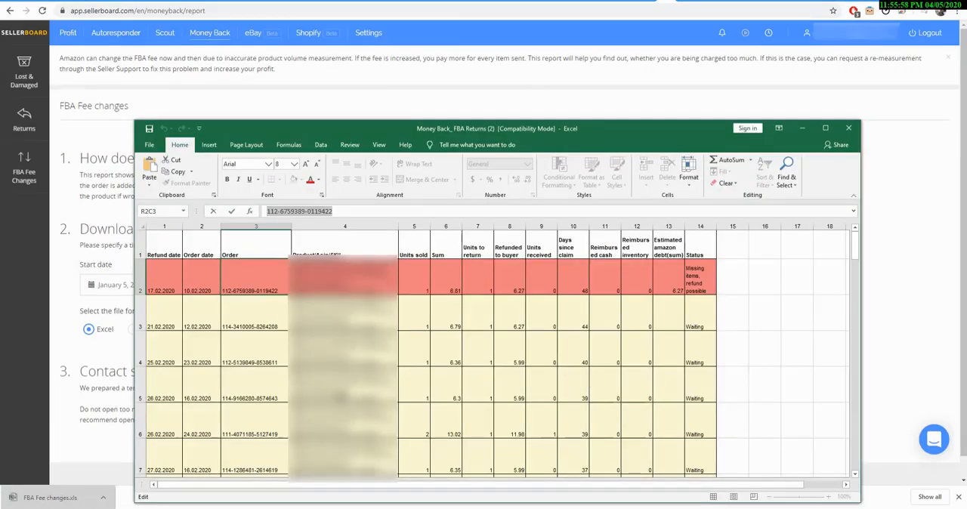
pyautogui.click(852, 131)
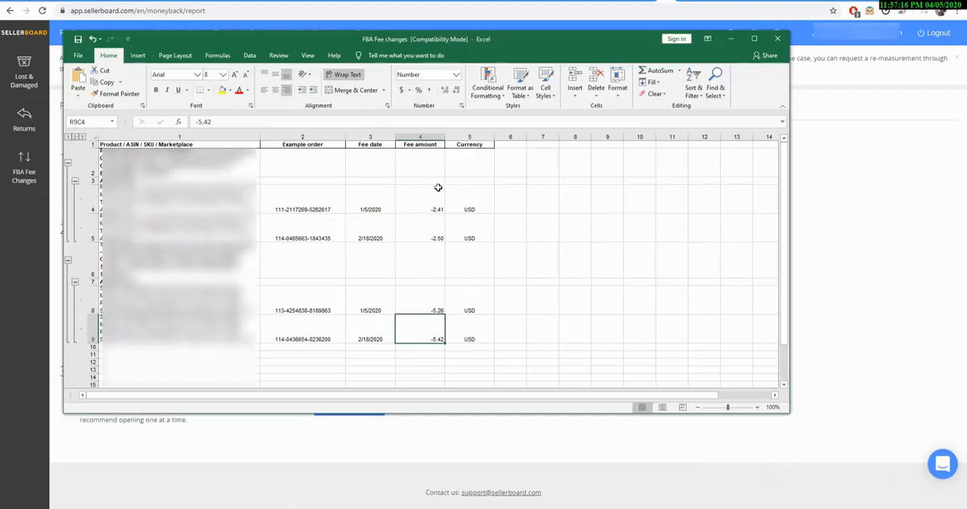
pyautogui.moveTo(434, 196); pyautogui.dragTo(444, 341)
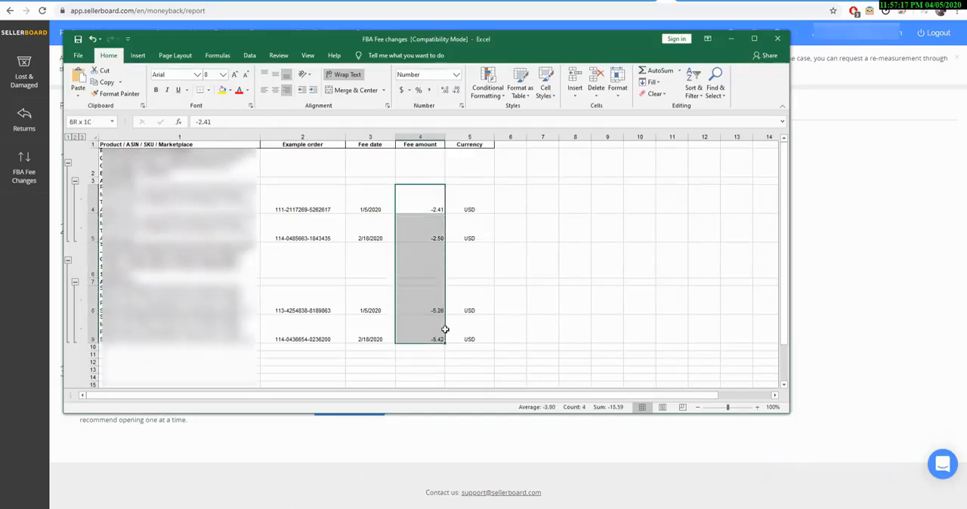
pyautogui.click(555, 318)
pyautogui.moveTo(302, 204); pyautogui.dragTo(319, 344)
pyautogui.click(658, 238)
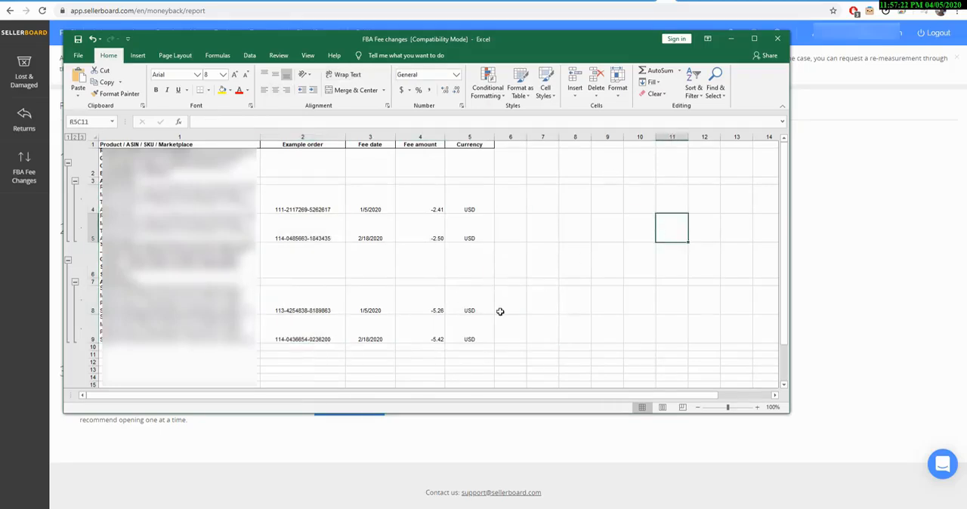
# Step: Return to the FBA Fee Changes page and view the seller support ticket template for inaccurate dimensions
pyautogui.click(359, 478)
pyautogui.click(350, 412)
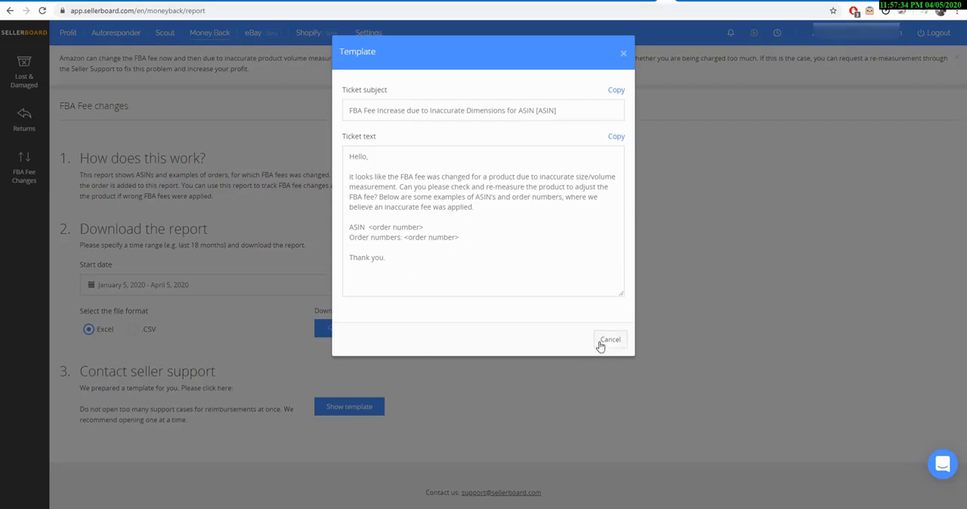
pyautogui.click(553, 508)
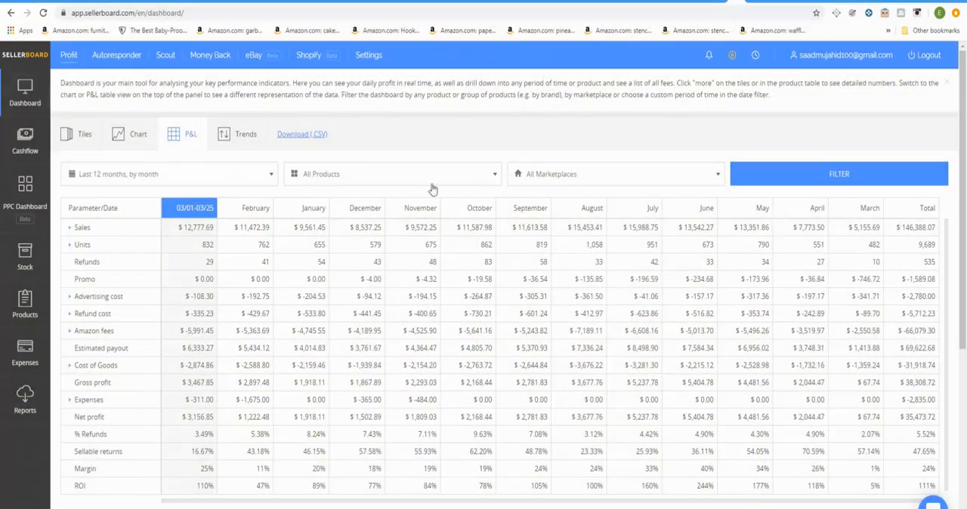
# Step: Filter the P&L table to the custom range March 2, 2020 by day and expand its Expenses row
pyautogui.click(266, 181)
pyautogui.click(109, 268)
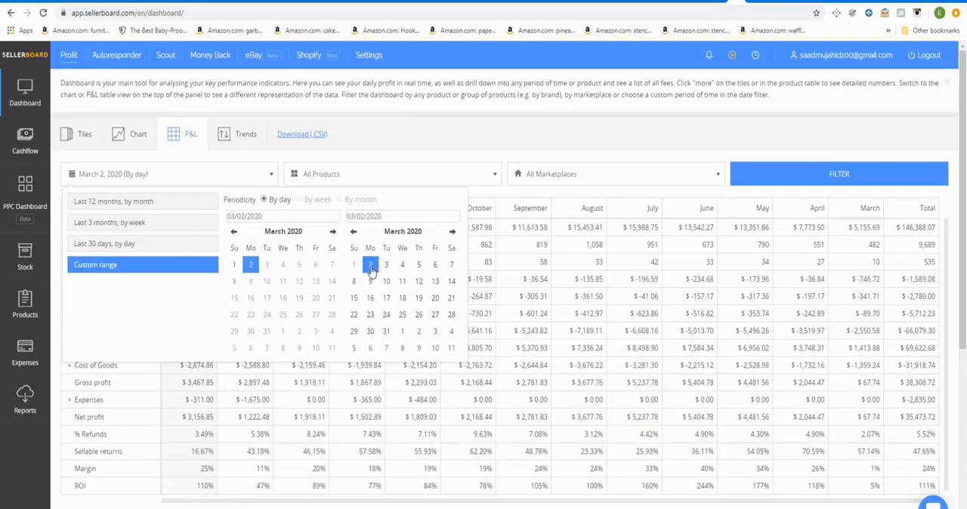
pyautogui.click(756, 182)
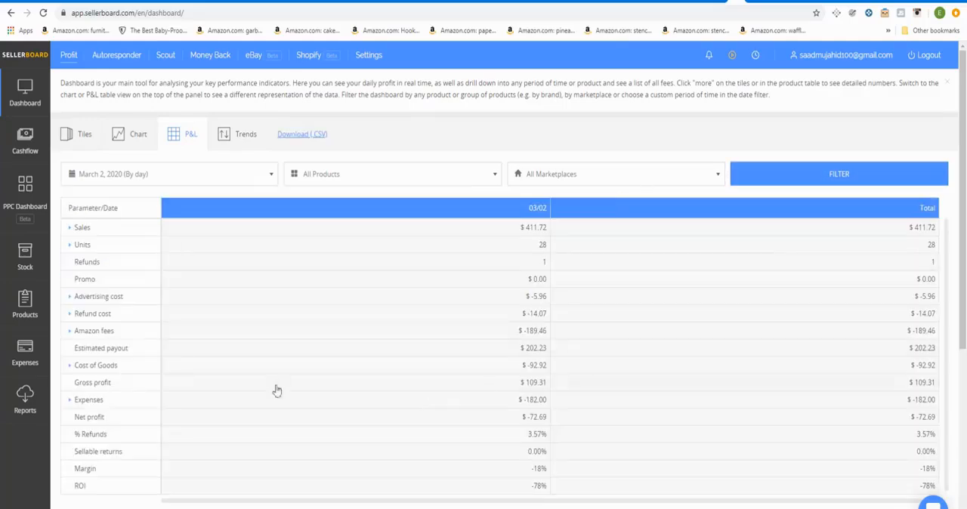
pyautogui.click(69, 399)
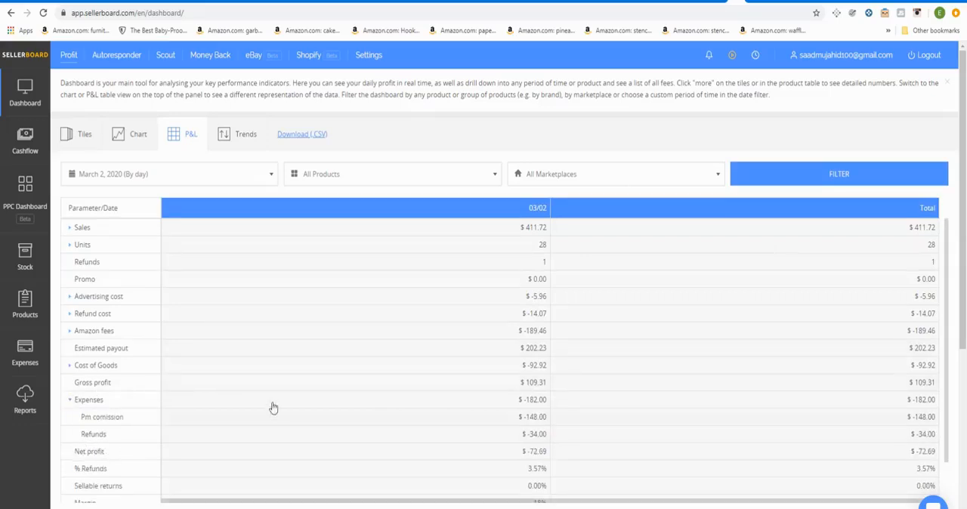
# Step: Outline the Expenses through Net profit rows of the single-day P&L table in yellow on a screen capture, and discard the capture
pyautogui.click(102, 174)
pyautogui.press('Print')
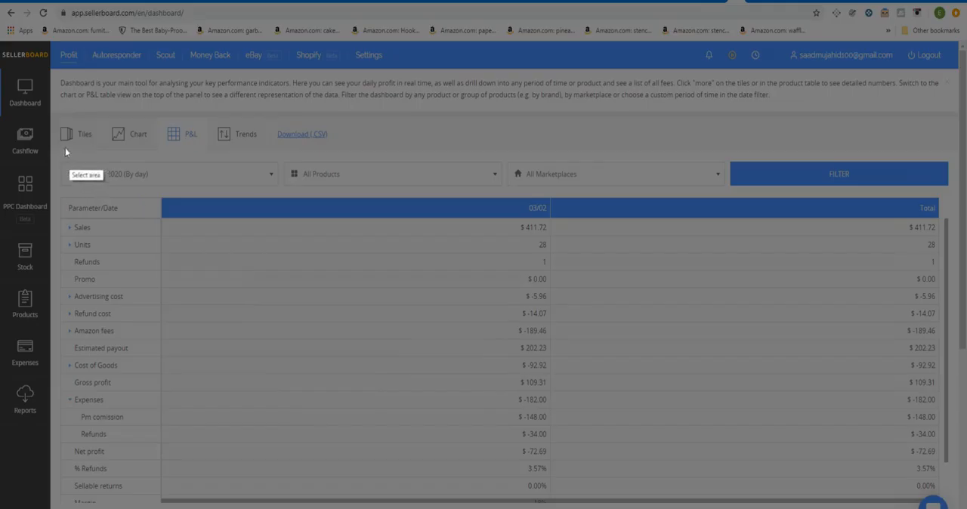
pyautogui.moveTo(51, 116); pyautogui.dragTo(563, 330)
pyautogui.moveTo(656, 355); pyautogui.dragTo(947, 503)
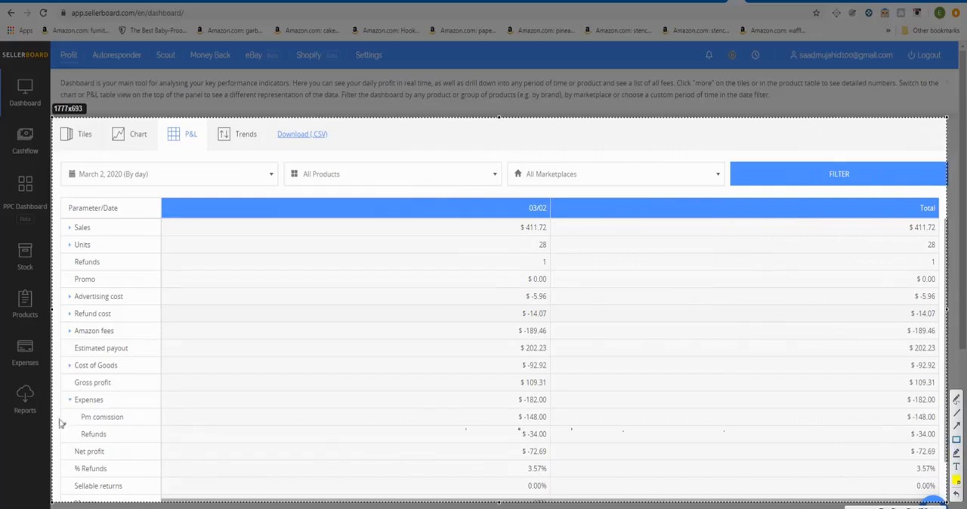
pyautogui.moveTo(64, 393); pyautogui.dragTo(949, 470)
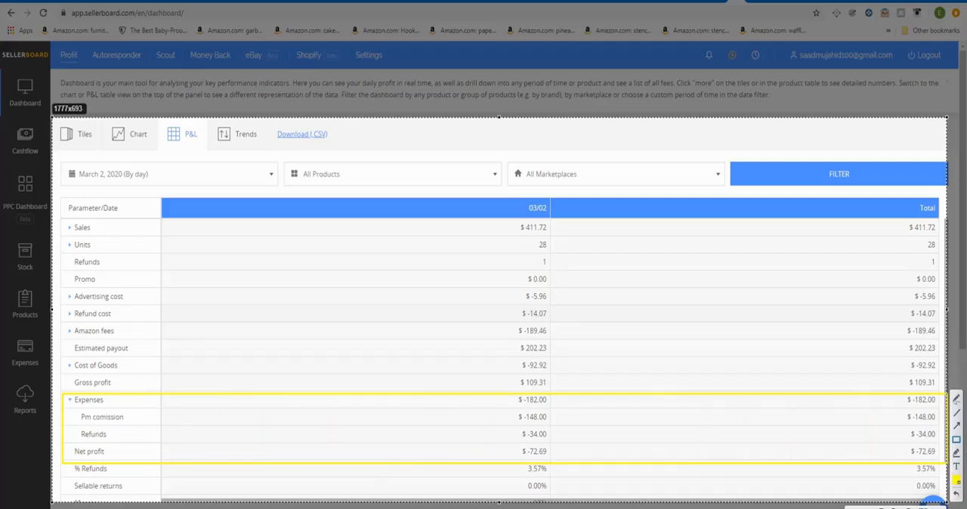
pyautogui.press('Escape')
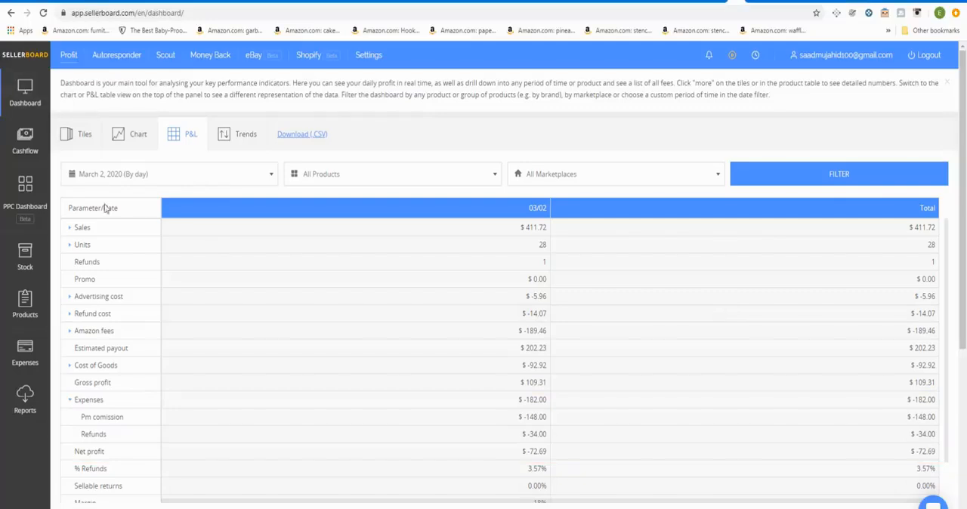
# Step: Filter the P&L table to the custom range February 24 – March 2, 2020, by day
pyautogui.click(116, 183)
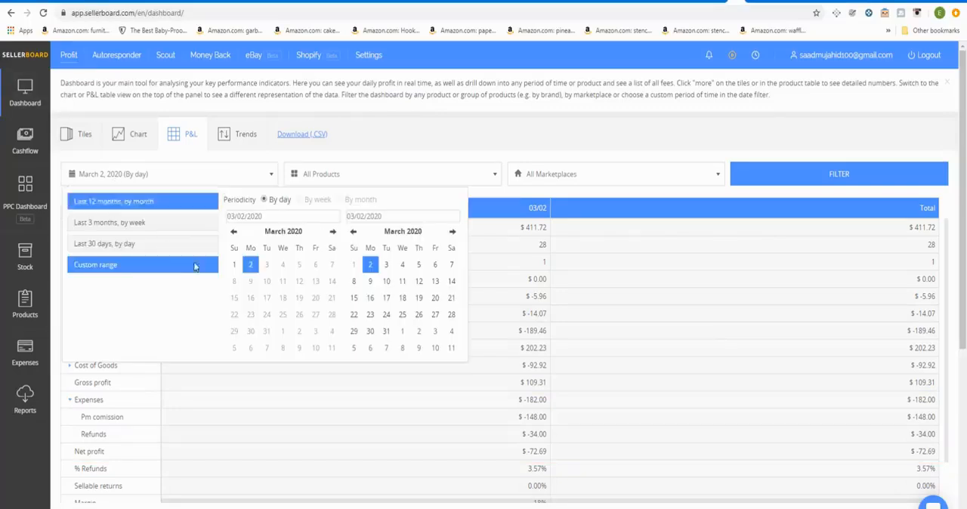
pyautogui.click(235, 233)
pyautogui.click(250, 331)
pyautogui.click(798, 175)
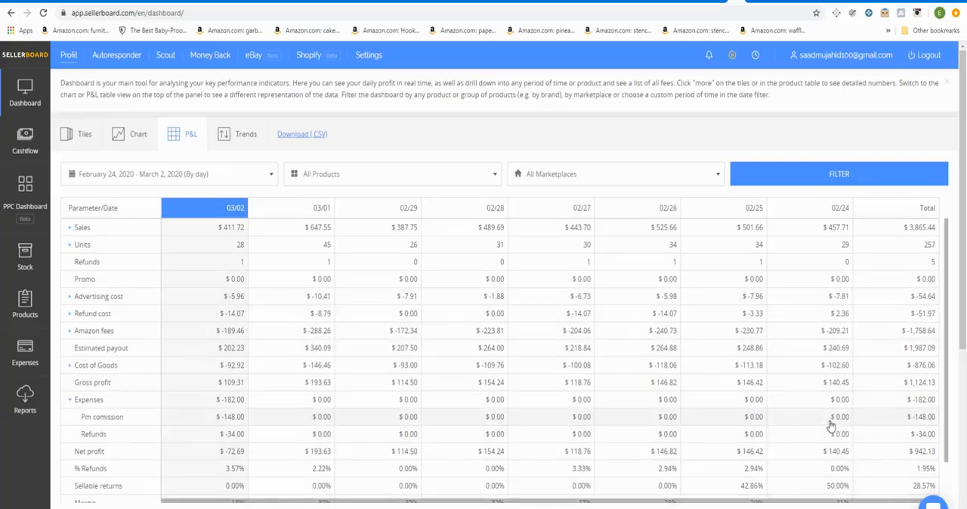
# Step: Capture the February 24 – March 2 P&L table, outline its Expenses through Net profit rows in yellow, and discard the capture
pyautogui.press('Print')
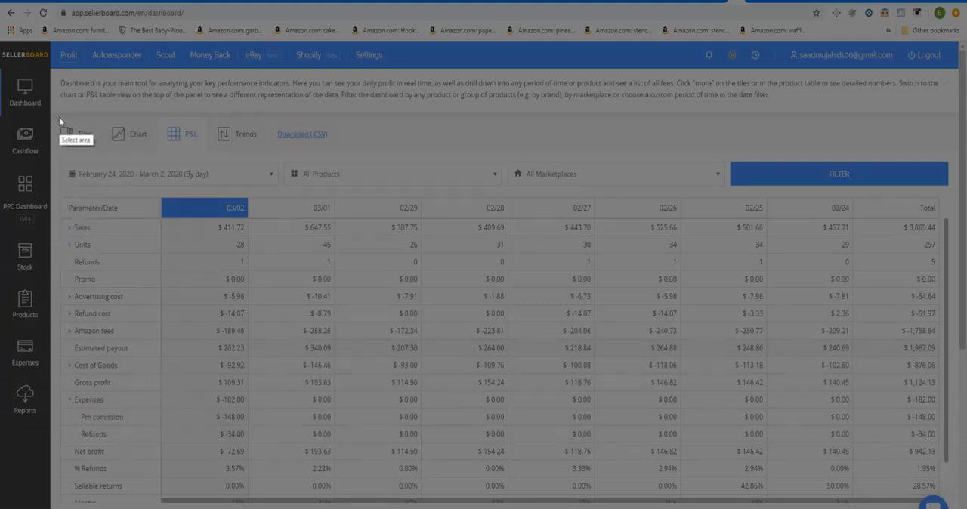
pyautogui.moveTo(58, 117)
pyautogui.mouseDown()
pyautogui.moveTo(857, 421)
pyautogui.moveTo(954, 484)
pyautogui.moveTo(950, 503)
pyautogui.mouseUp()
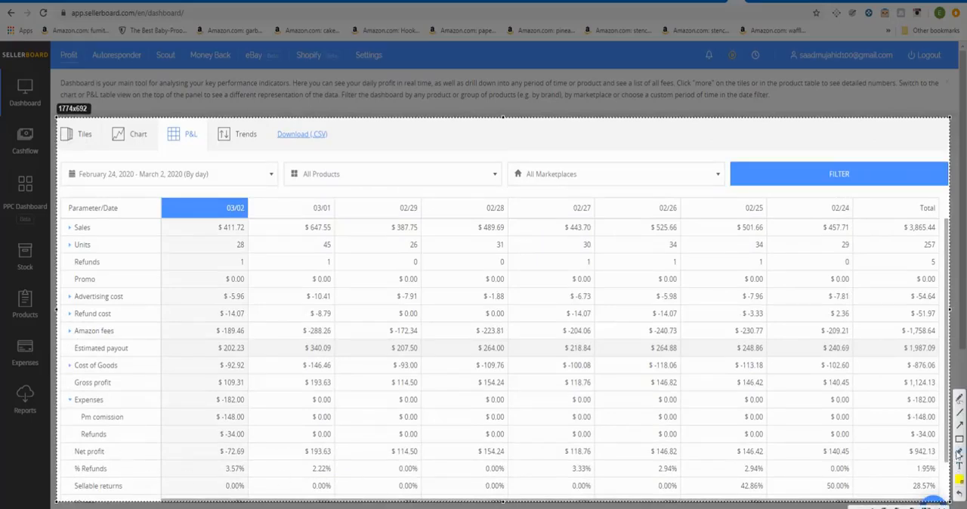
pyautogui.moveTo(60, 392)
pyautogui.mouseDown()
pyautogui.moveTo(952, 447)
pyautogui.moveTo(951, 474)
pyautogui.moveTo(950, 463)
pyautogui.mouseUp()
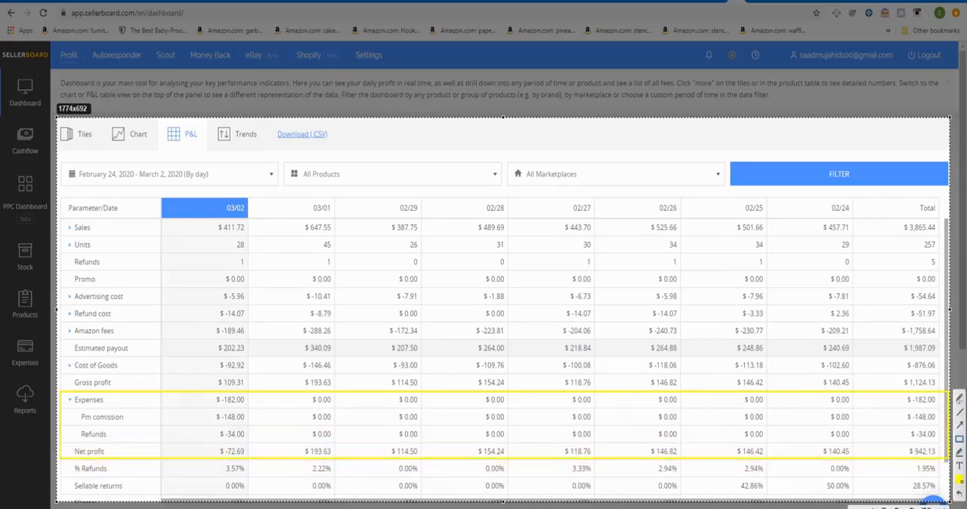
pyautogui.press('Escape')
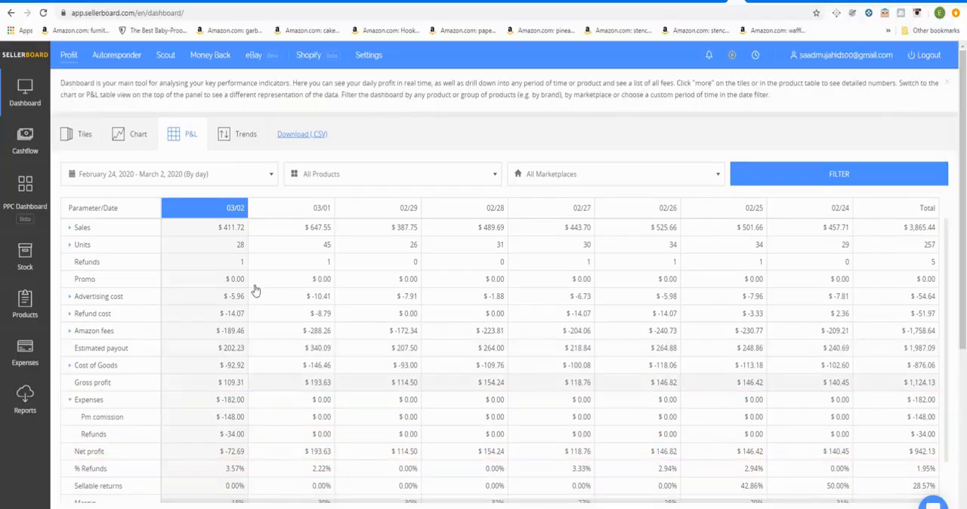
# Step: Filter the P&L table to February 17 – March 2, 2020, by day, and collapse and re-expand the Expenses row
pyautogui.click(199, 183)
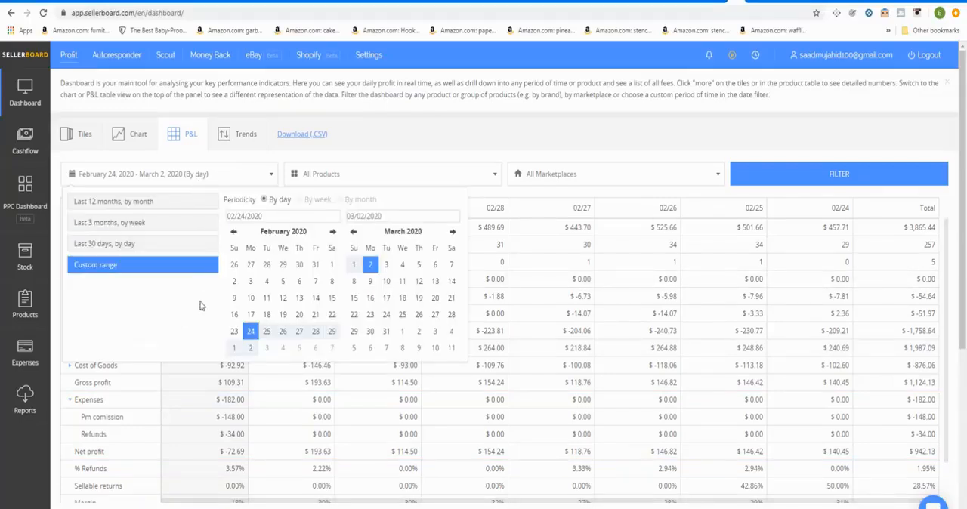
pyautogui.click(251, 314)
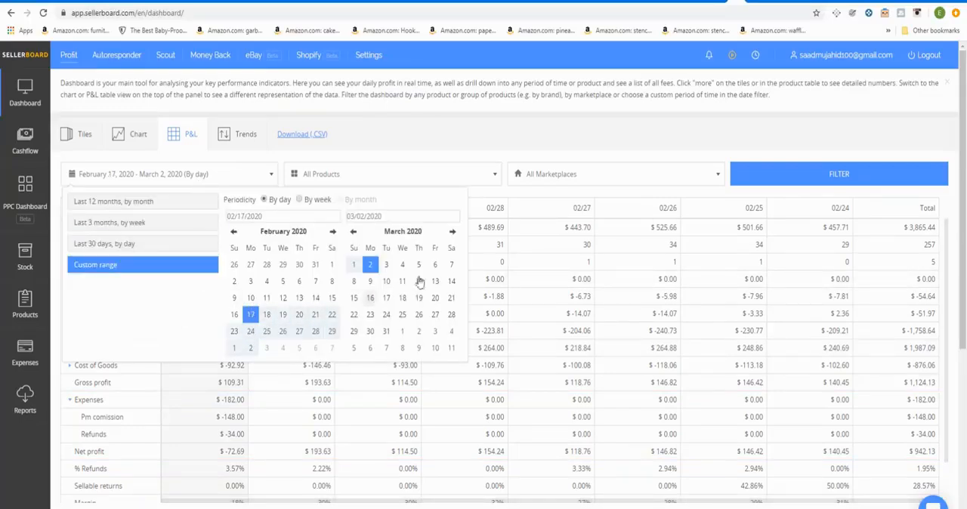
pyautogui.click(838, 179)
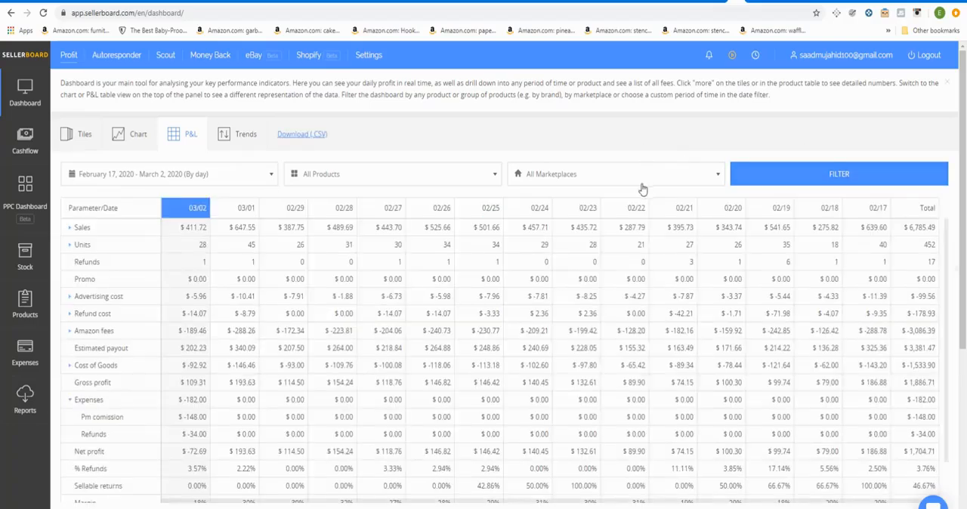
pyautogui.click(71, 402)
pyautogui.click(70, 402)
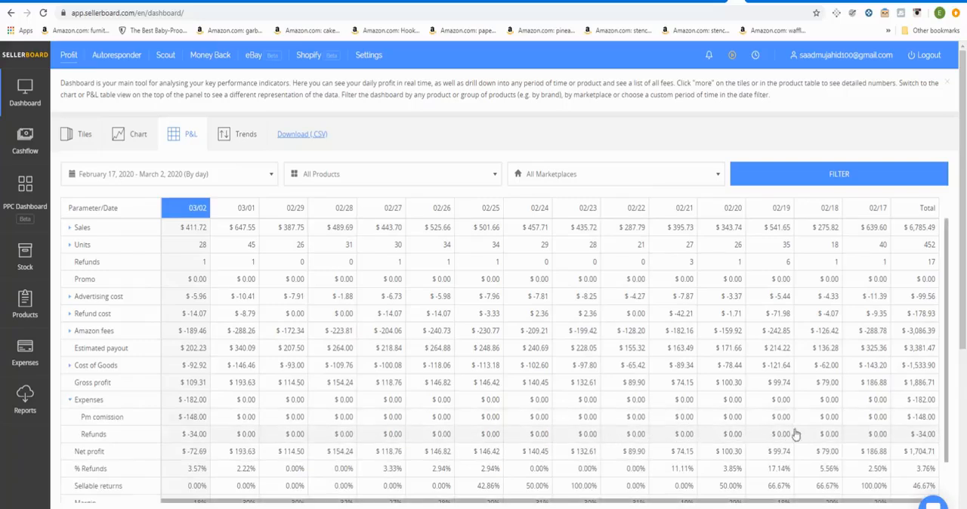
# Step: Filter the P&L table to February 2 – March 2, 2020, by day, and examine the itemised Expenses and Net profit rows across the dates
pyautogui.click(259, 176)
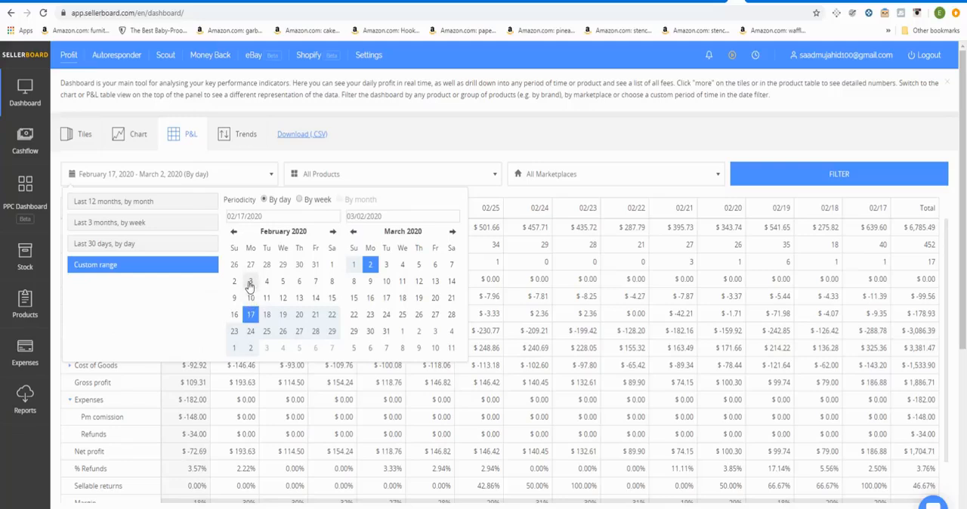
pyautogui.click(250, 282)
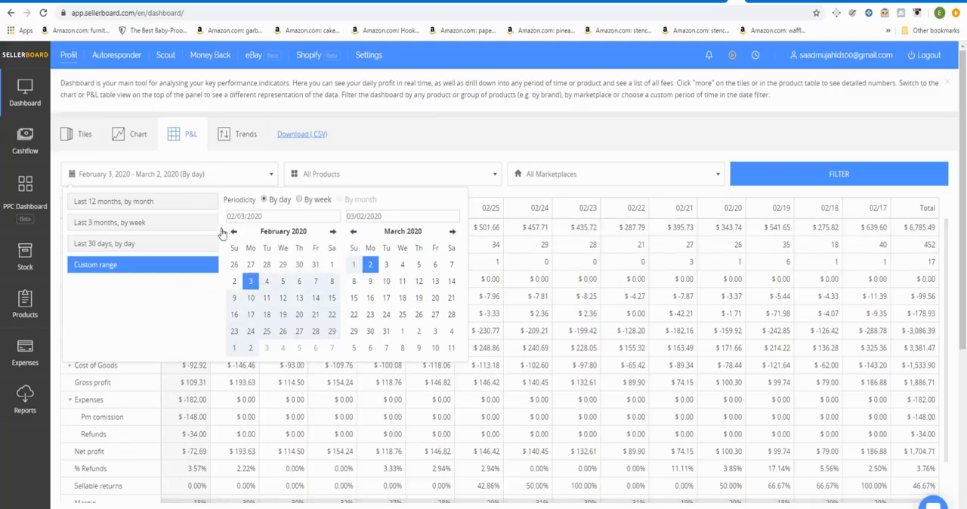
pyautogui.click(235, 281)
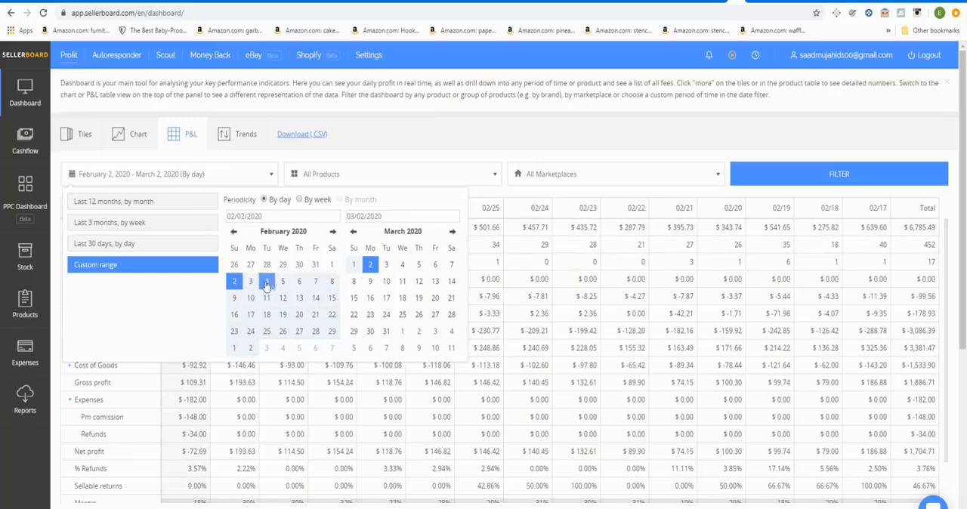
pyautogui.click(743, 180)
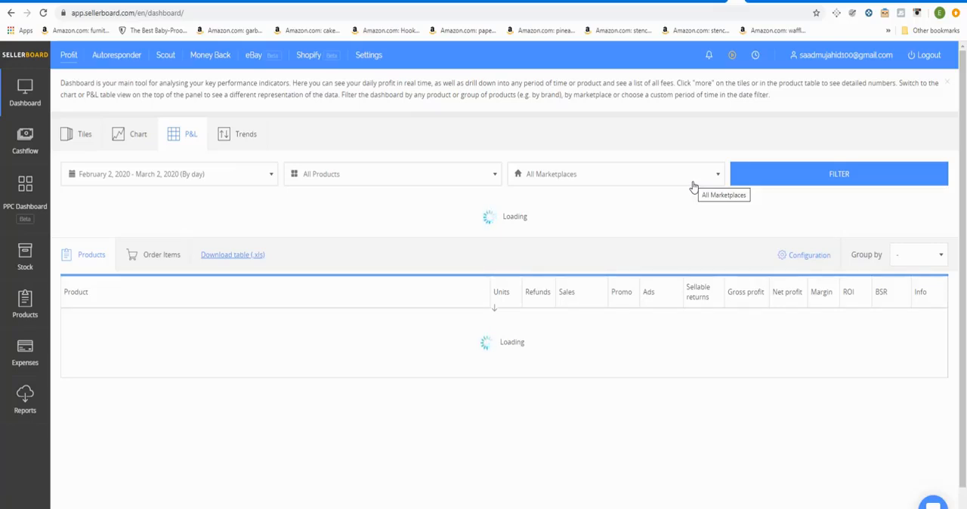
pyautogui.click(762, 183)
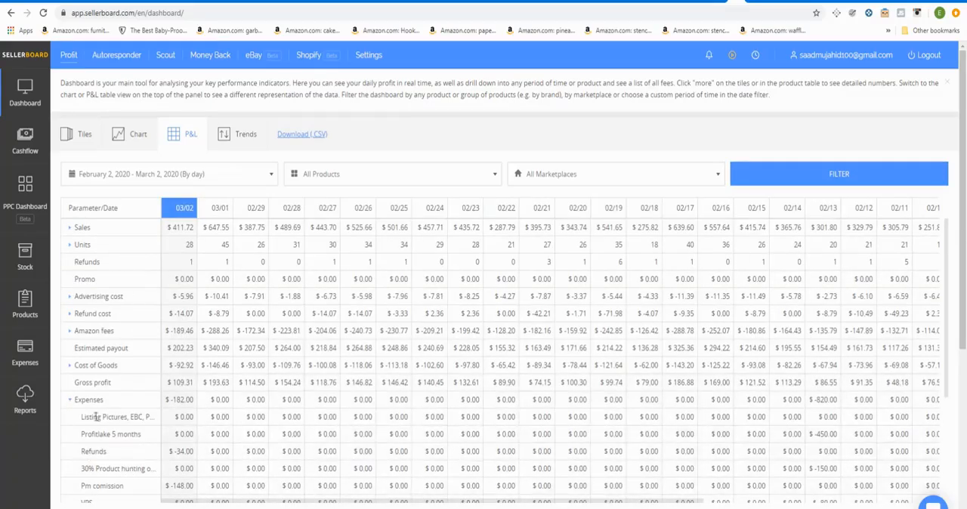
pyautogui.scroll(-3, 121, 393)
pyautogui.scroll(3, 124, 392)
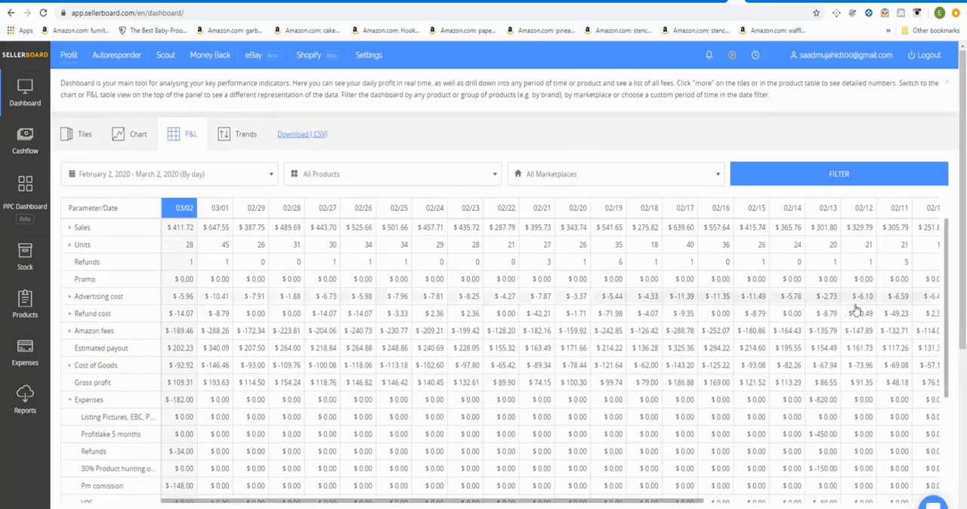
pyautogui.moveTo(948, 293); pyautogui.dragTo(951, 364)
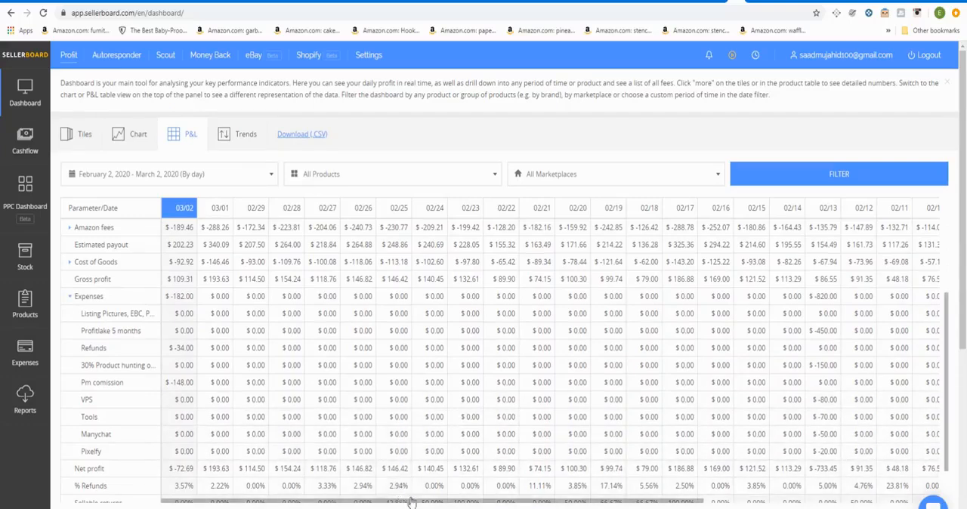
pyautogui.moveTo(462, 505); pyautogui.dragTo(479, 505)
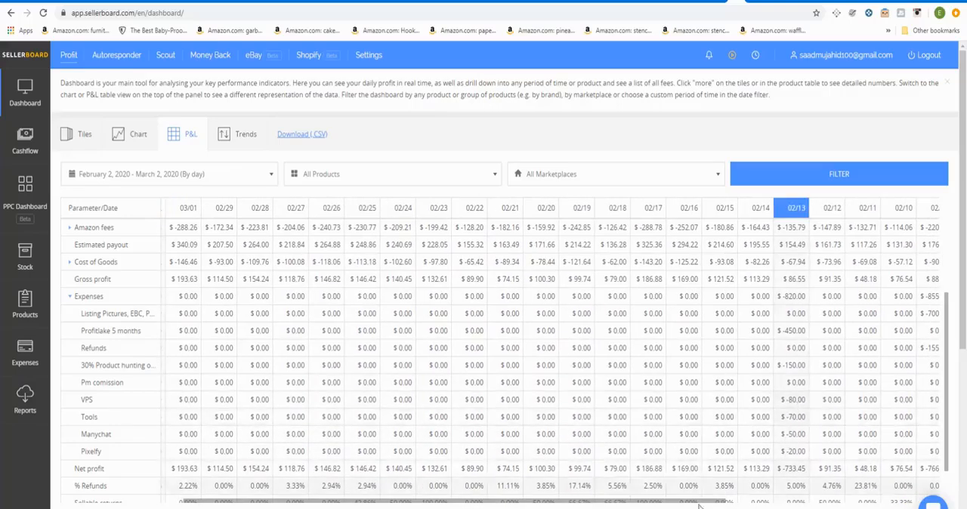
# Step: Capture the February 2 – March 2 P&L table at its Total column, outline the Expenses through Net profit rows in yellow, and discard the capture
pyautogui.moveTo(701, 505); pyautogui.dragTo(808, 508)
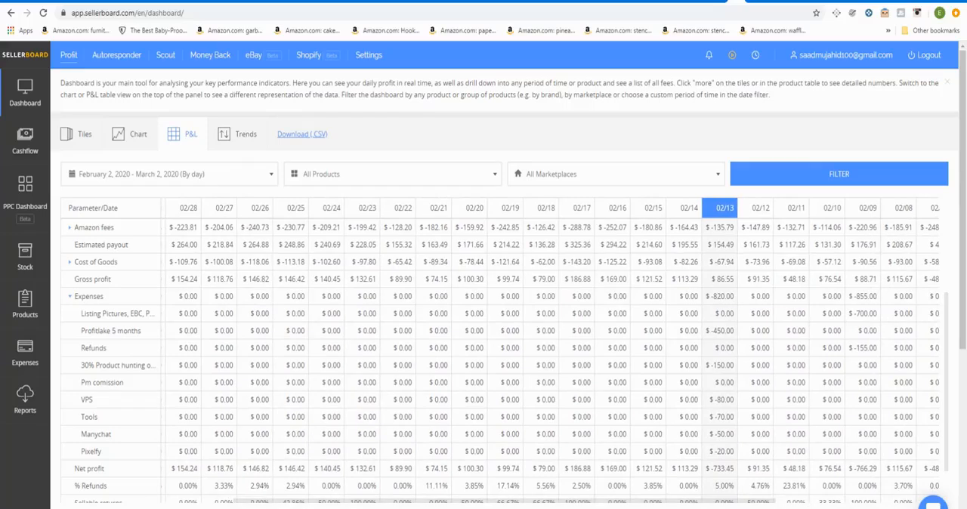
pyautogui.hscroll(-2, 794, 503)
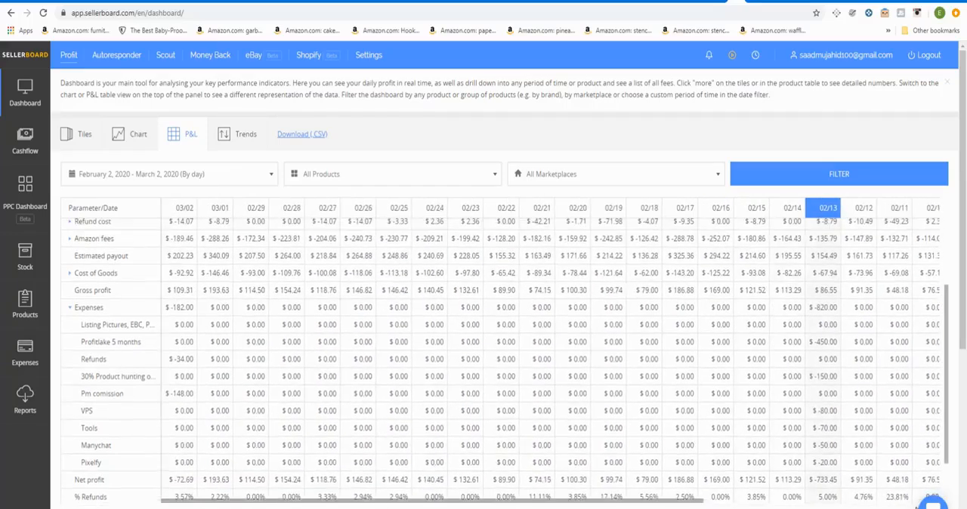
pyautogui.moveTo(685, 503); pyautogui.dragTo(384, 458)
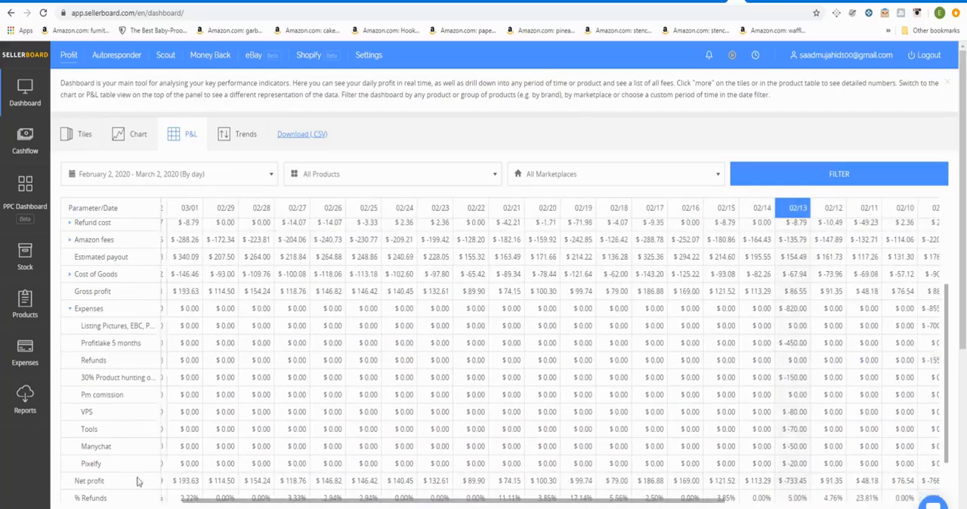
pyautogui.hscroll(5, 384, 458)
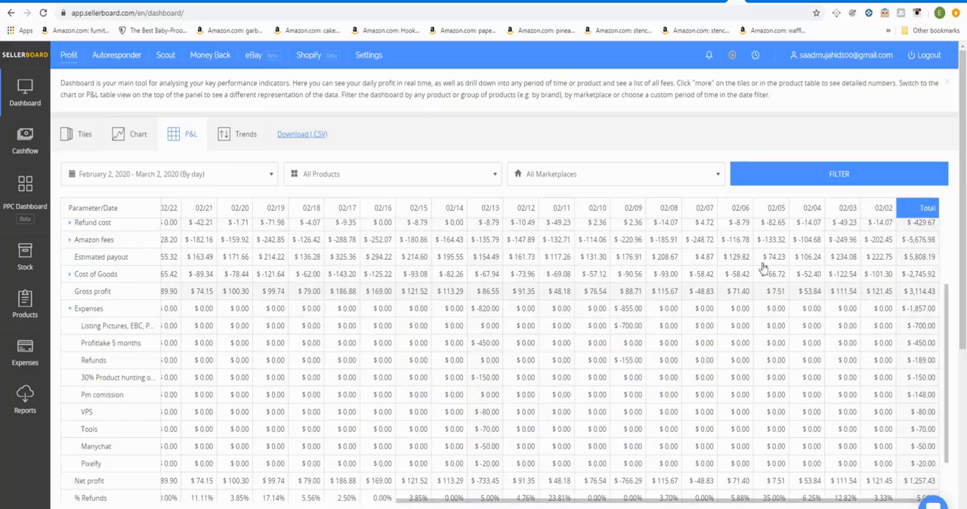
pyautogui.press('Print')
pyautogui.moveTo(54, 193); pyautogui.dragTo(947, 501)
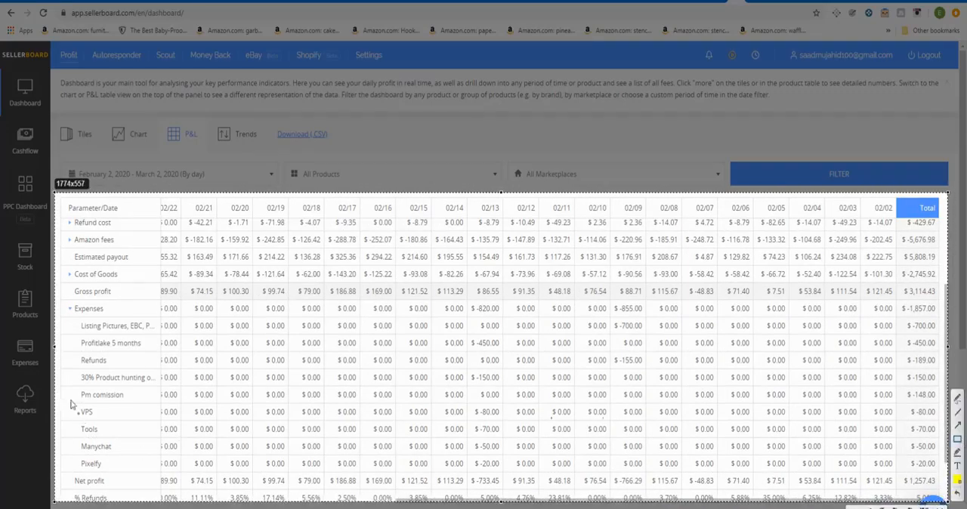
pyautogui.moveTo(61, 305); pyautogui.dragTo(943, 493)
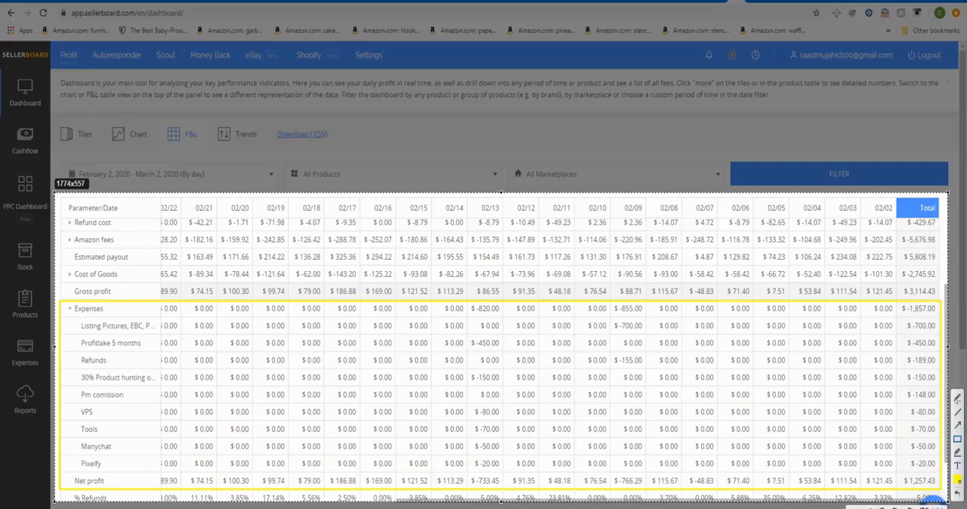
pyautogui.press('Escape')
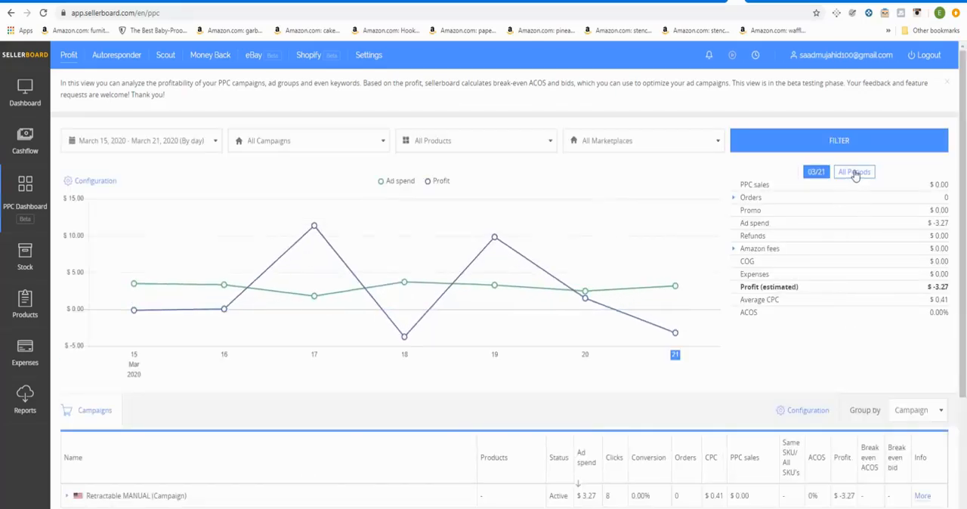
# Step: Filter the PPC Dashboard to the last 30 days, by day, and show the summary figures for all periods
pyautogui.click(854, 171)
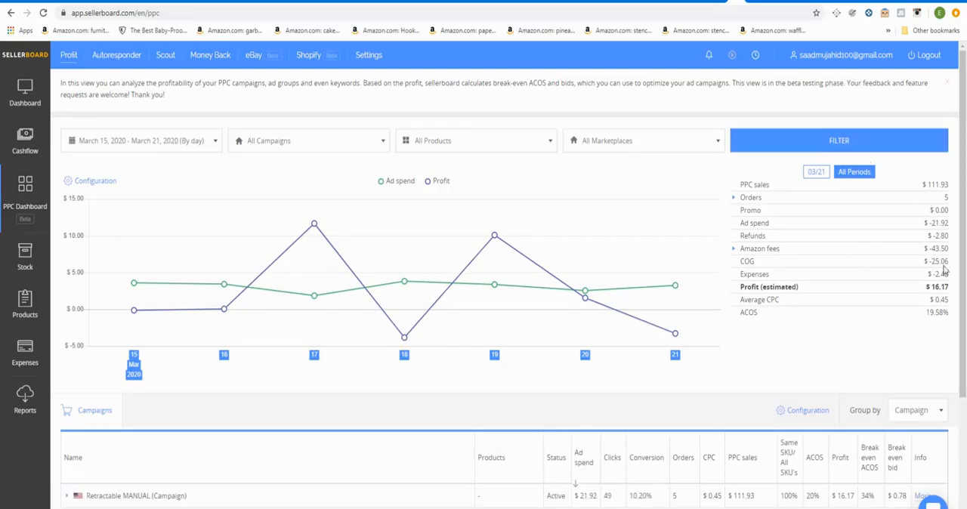
pyautogui.click(173, 144)
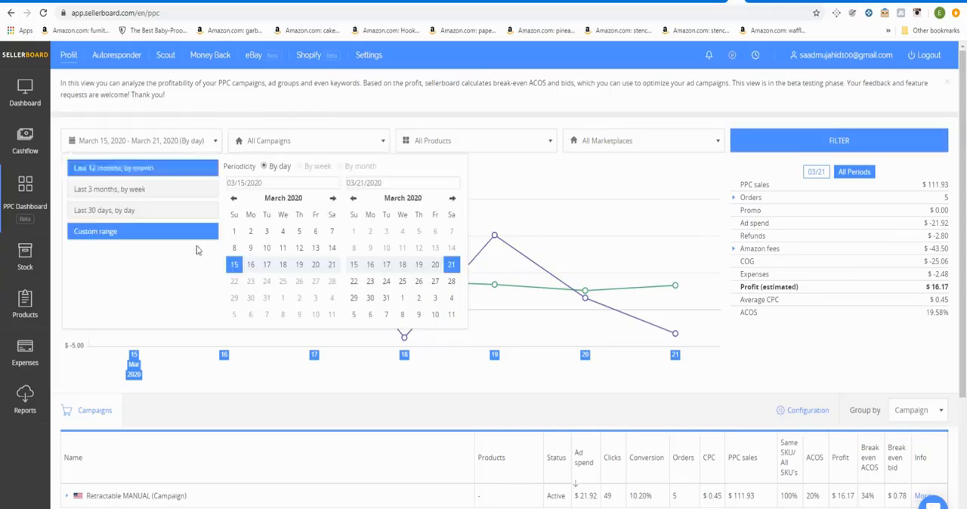
pyautogui.click(115, 214)
pyautogui.click(825, 157)
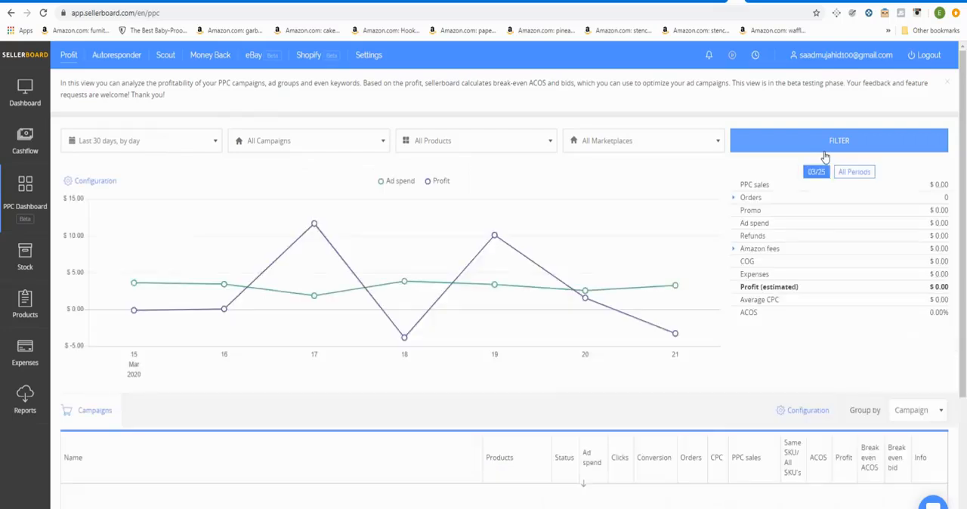
pyautogui.click(868, 174)
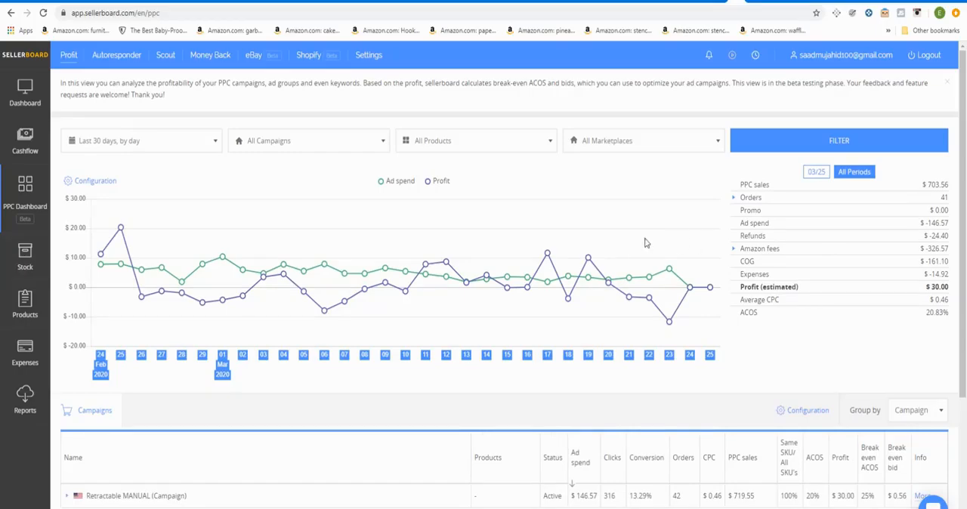
# Step: Capture the PPC chart and summary area, outline the all-periods summary figures in yellow, and discard the capture
pyautogui.press('Print')
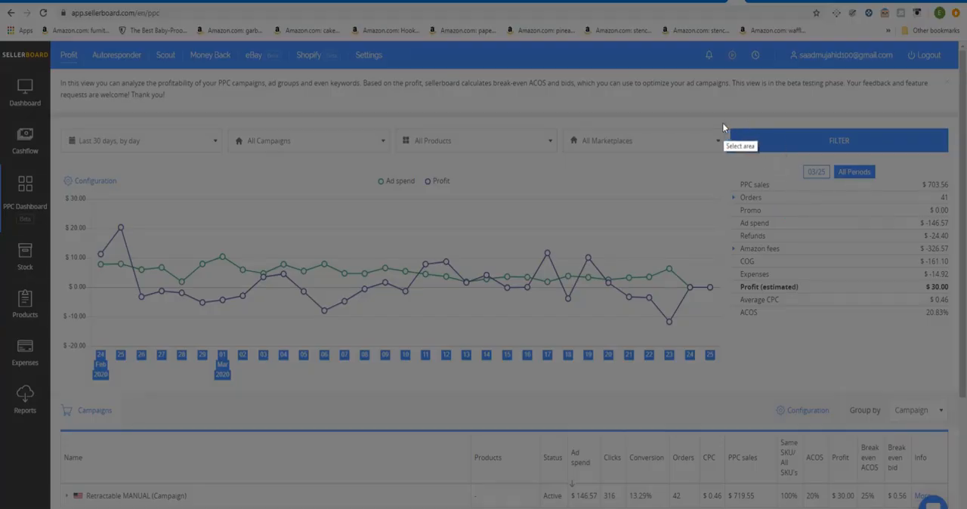
pyautogui.moveTo(58, 118); pyautogui.dragTo(958, 400)
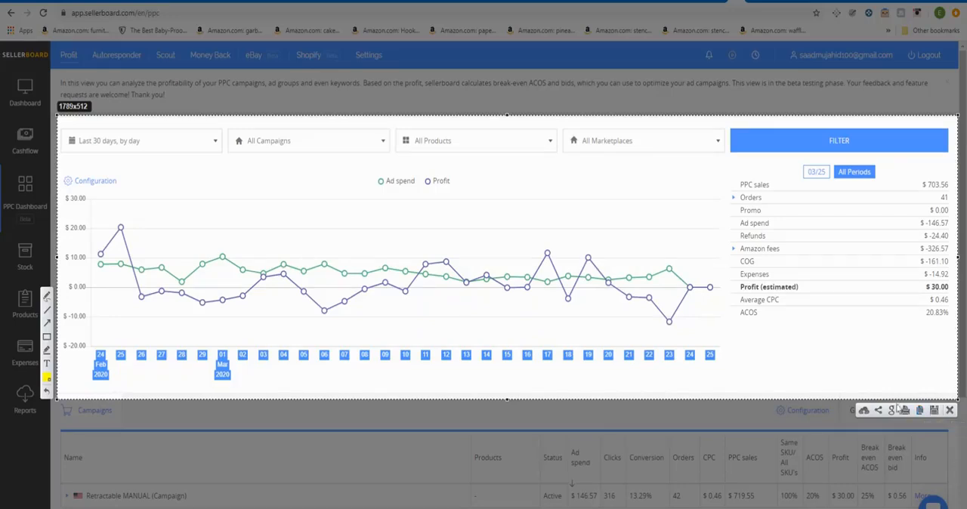
pyautogui.click(47, 337)
pyautogui.moveTo(730, 124); pyautogui.dragTo(957, 325)
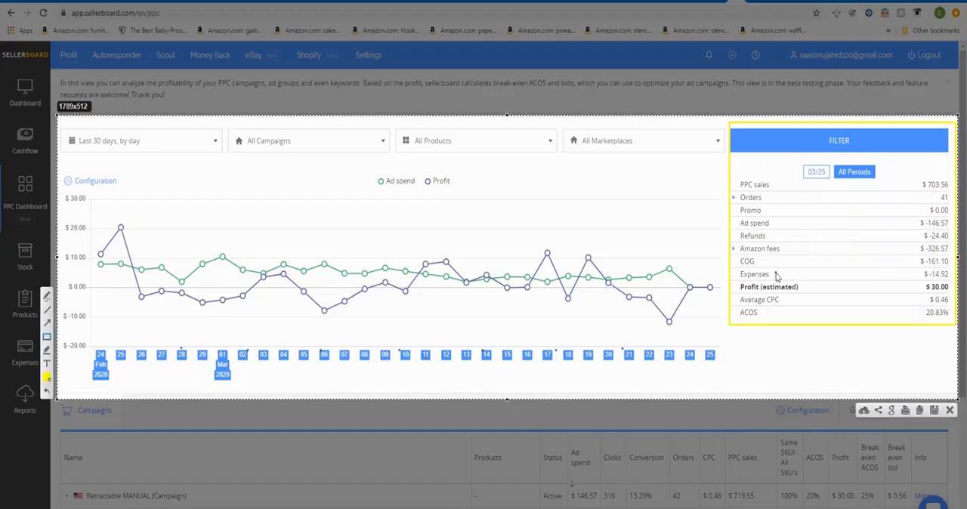
pyautogui.click(950, 411)
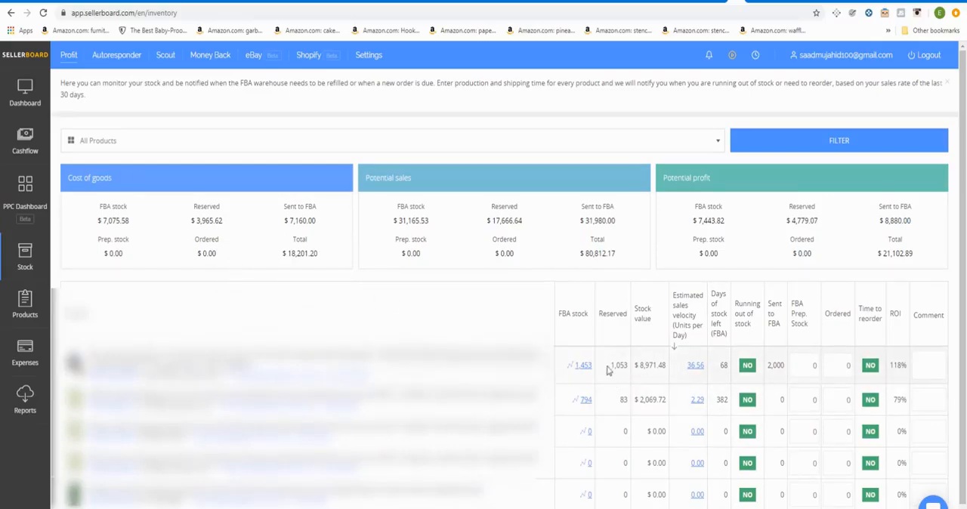
# Step: Capture the Stock page's cost, potential sales and profit summaries with the product stock table, and discard the capture
pyautogui.press('Print')
pyautogui.moveTo(50, 114)
pyautogui.mouseDown()
pyautogui.moveTo(324, 286)
pyautogui.moveTo(846, 506)
pyautogui.moveTo(956, 506)
pyautogui.mouseUp()
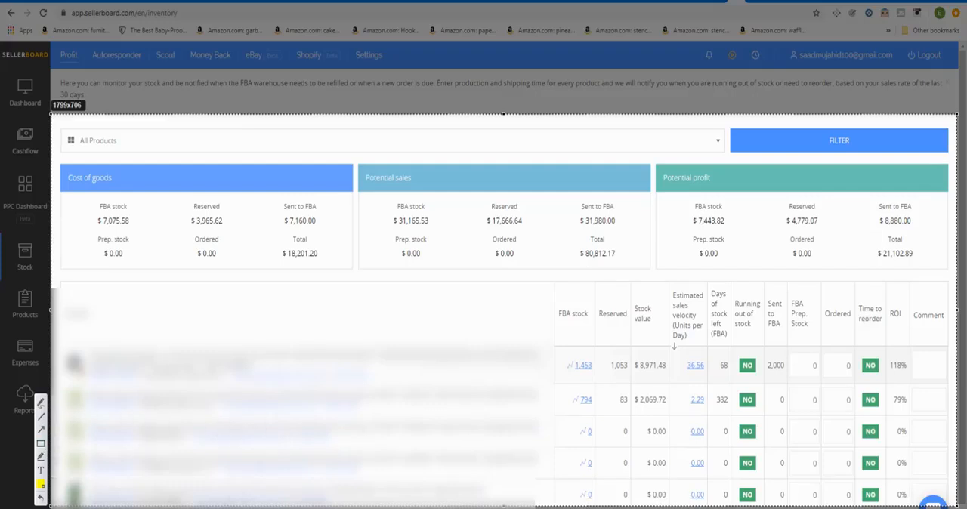
pyautogui.press('Escape')
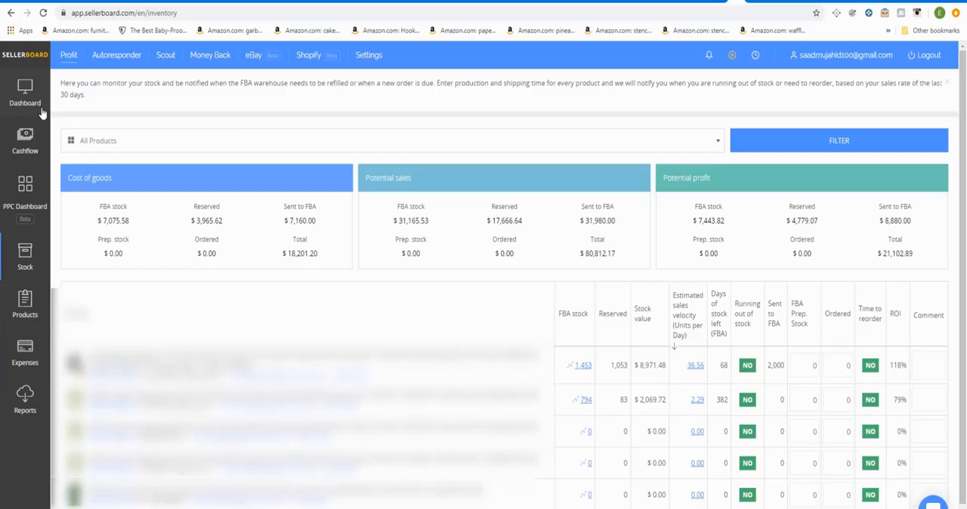
pyautogui.hotkey('alt', 'Tab')
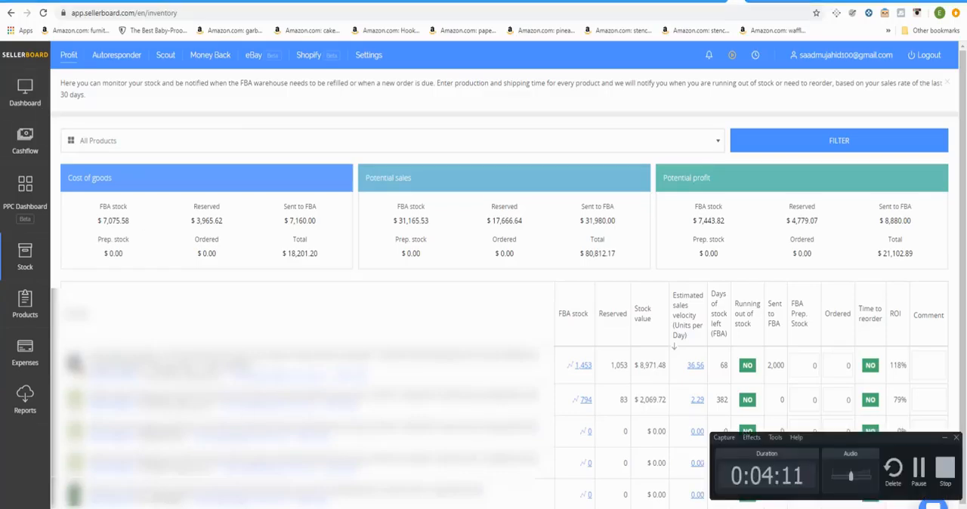
pyautogui.click(920, 477)
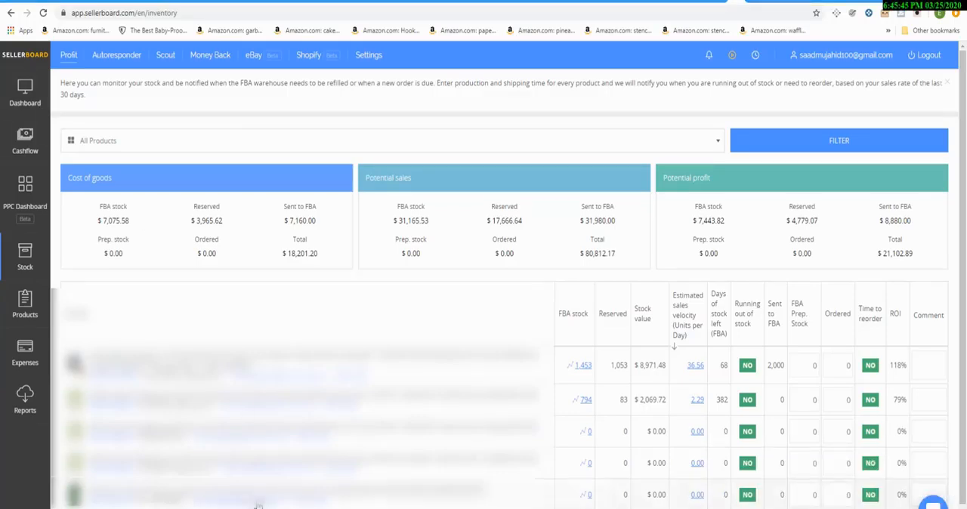
# Step: Review the production and shipping days in the product settings, disable the Prep Center option, and apply the change
pyautogui.click(258, 506)
pyautogui.click(323, 147)
pyautogui.moveTo(315, 190); pyautogui.dragTo(257, 195)
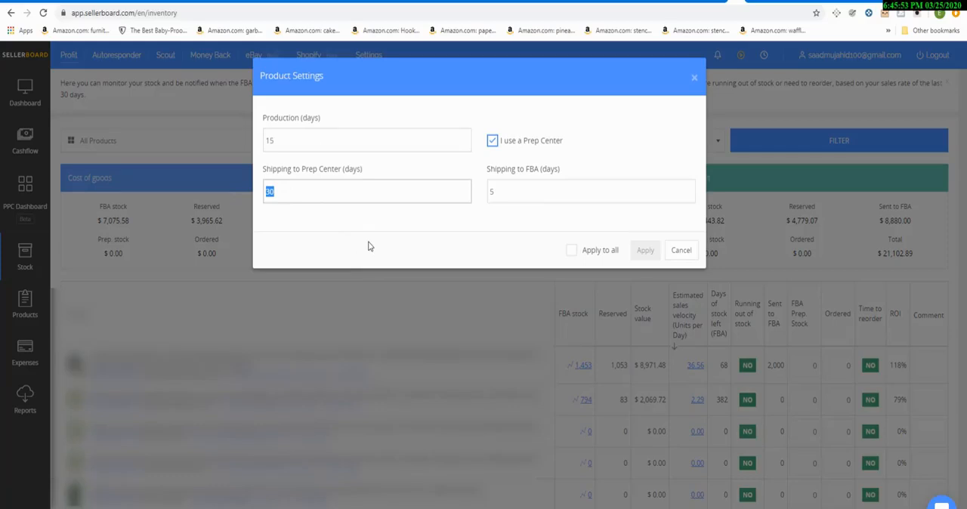
pyautogui.click(359, 126)
pyautogui.click(543, 142)
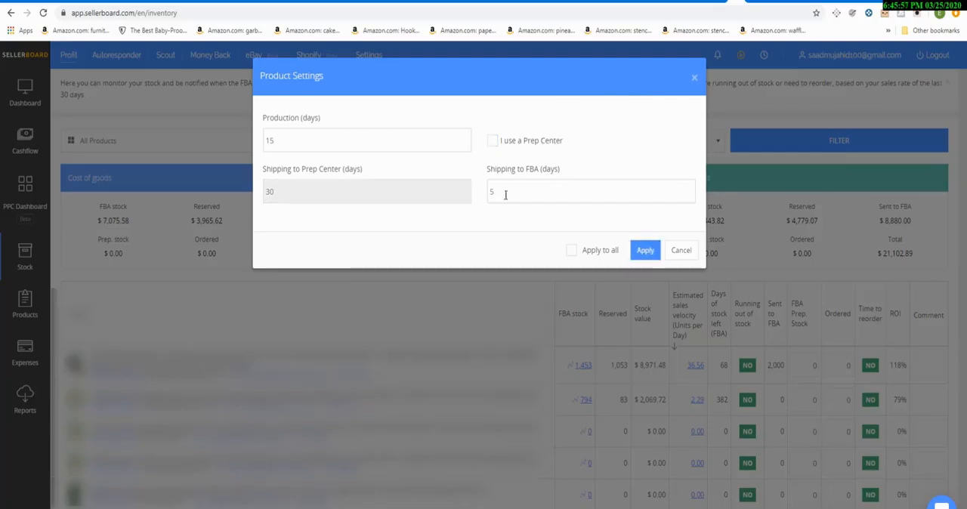
pyautogui.click(531, 195)
pyautogui.click(644, 255)
pyautogui.click(645, 250)
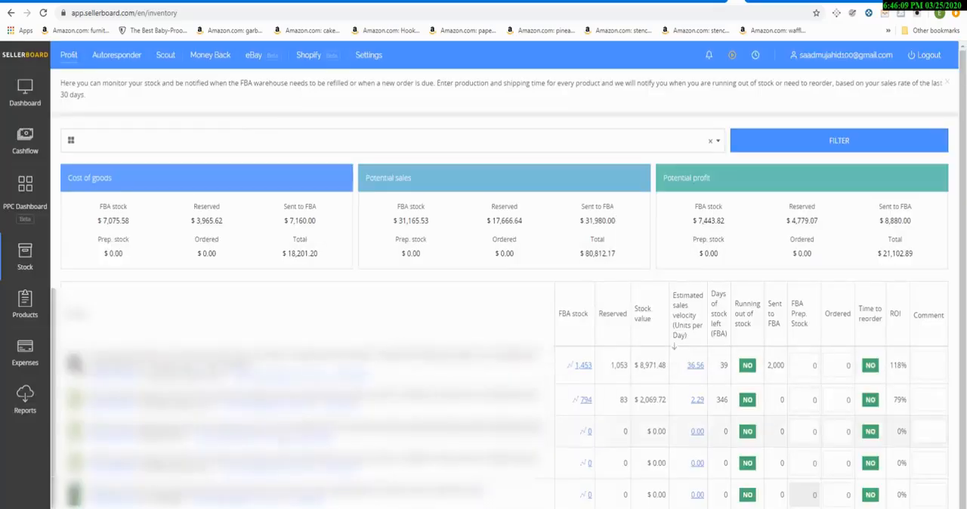